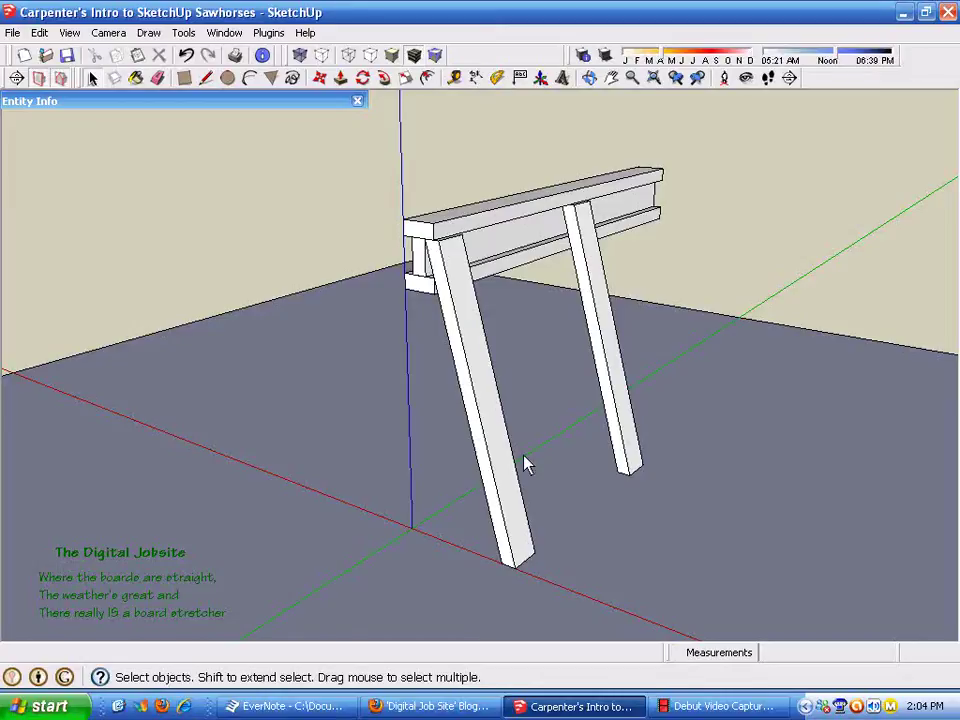
- Select the ground plane beneath the sawhorse and examine the rail and its two legs from several angles
click(490, 433)
click(681, 564)
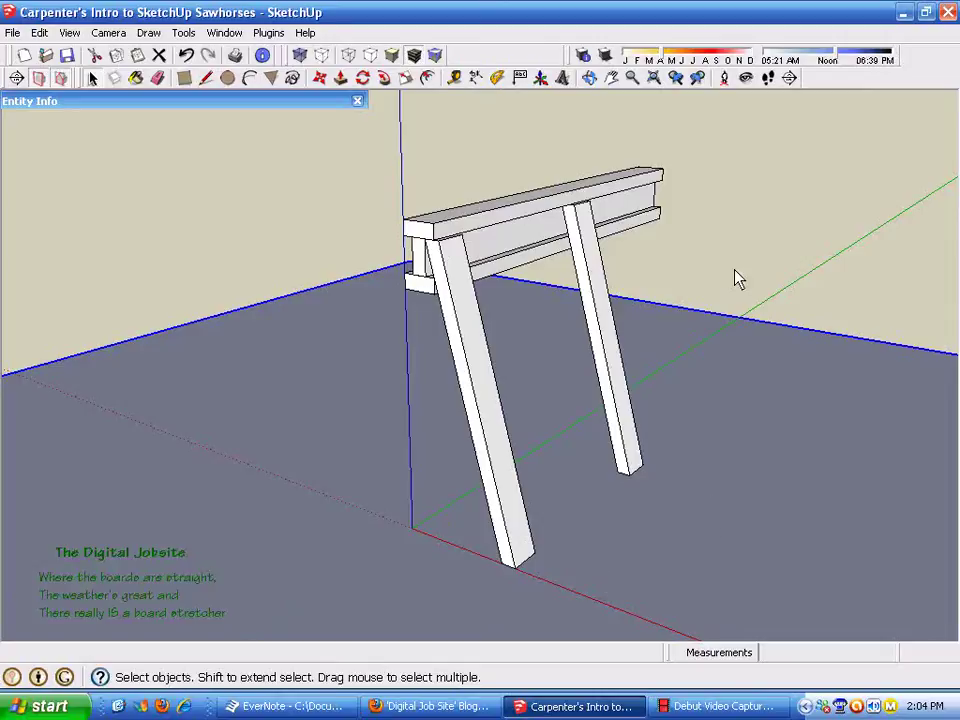
mouse_move(574, 538)
middle_down()
mouse_move(598, 568)
mouse_move(630, 530)
mouse_move(649, 613)
mouse_move(585, 551)
mouse_move(559, 544)
mouse_move(636, 577)
mouse_move(578, 540)
middle_up()
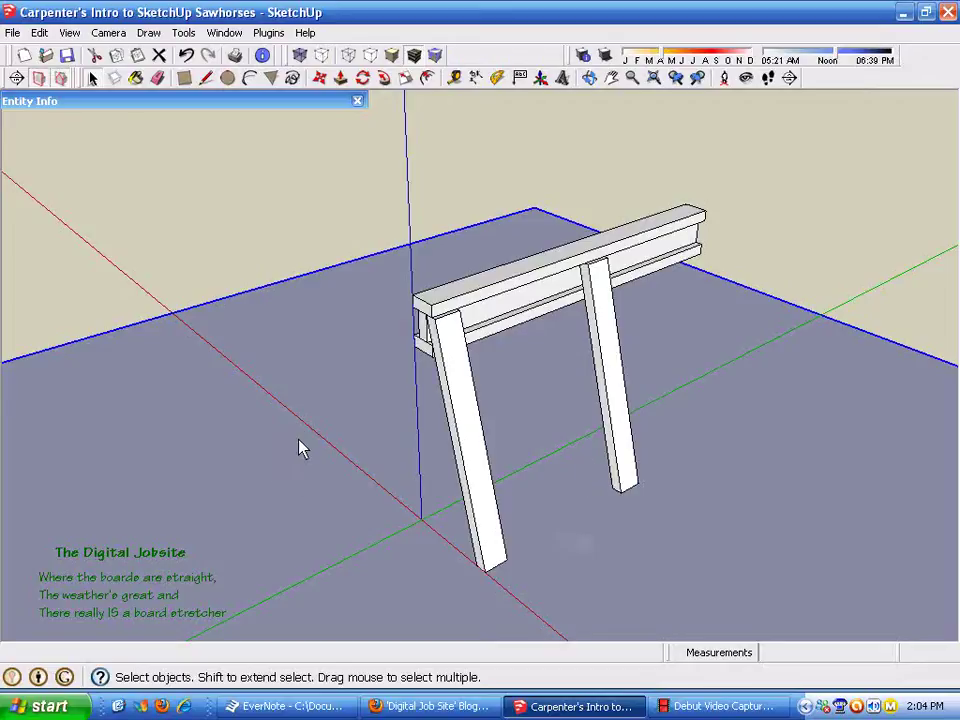
middle_drag(272, 476, 349, 456)
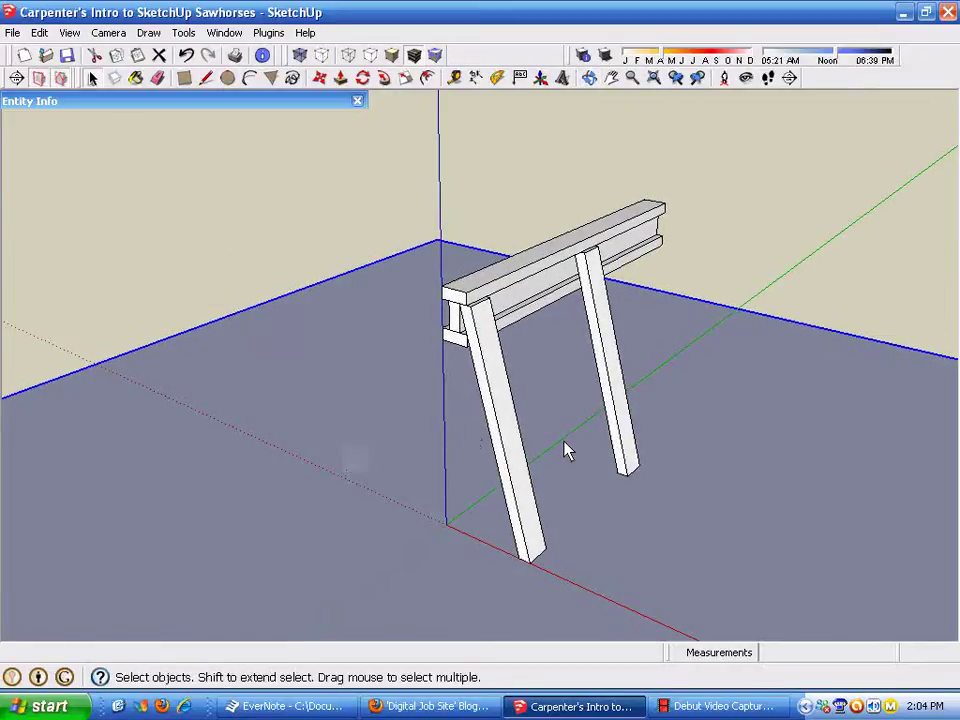
middle_drag(471, 439, 240, 390)
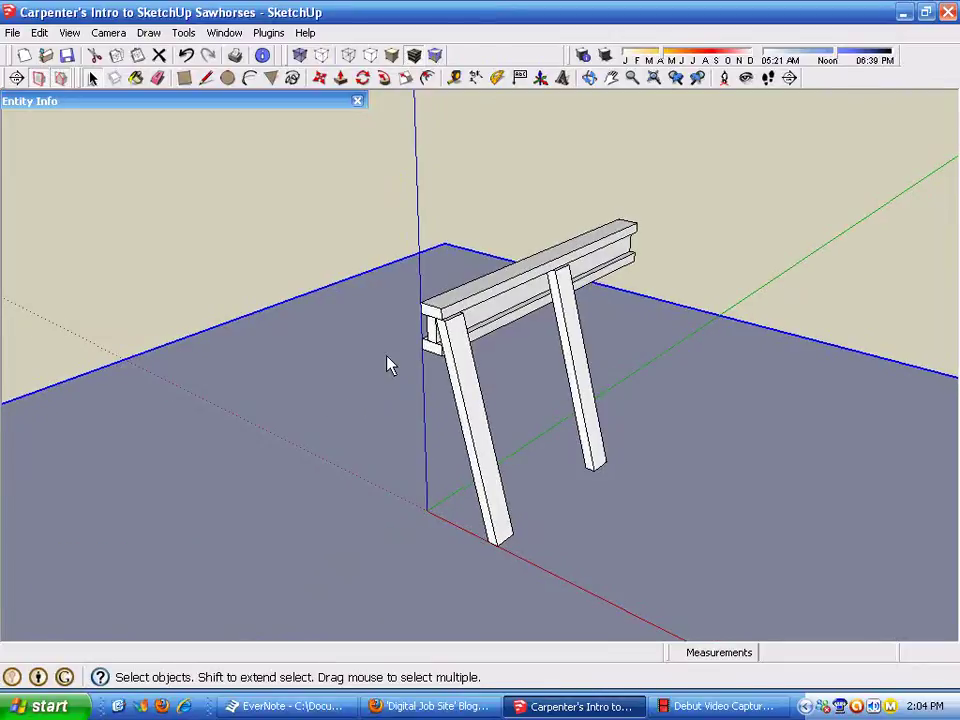
middle_drag(388, 364, 553, 412)
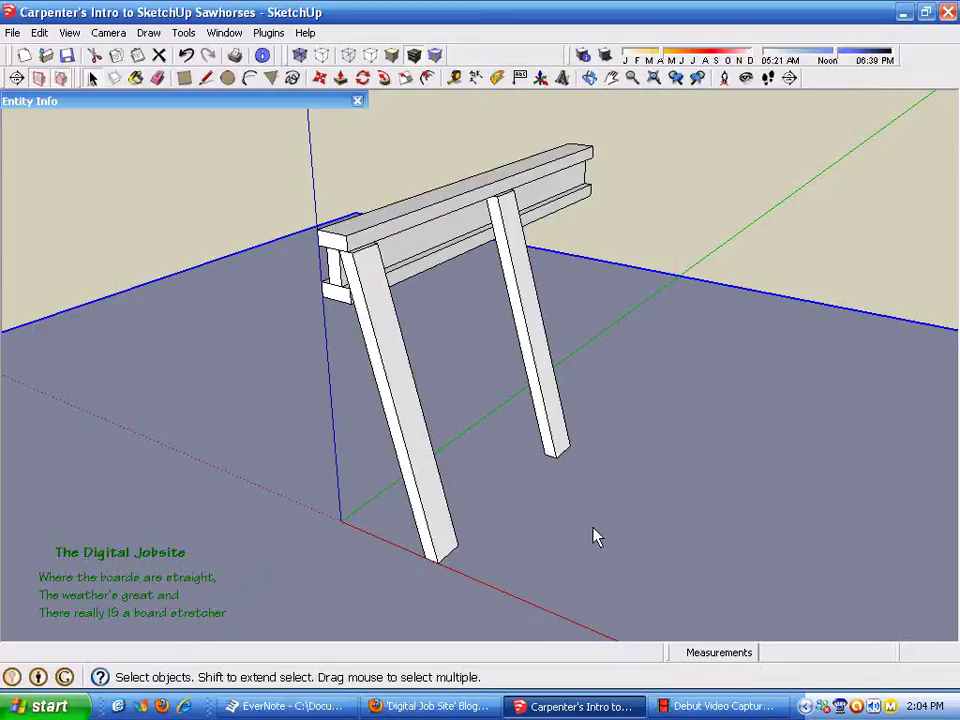
middle_drag(519, 506, 623, 467)
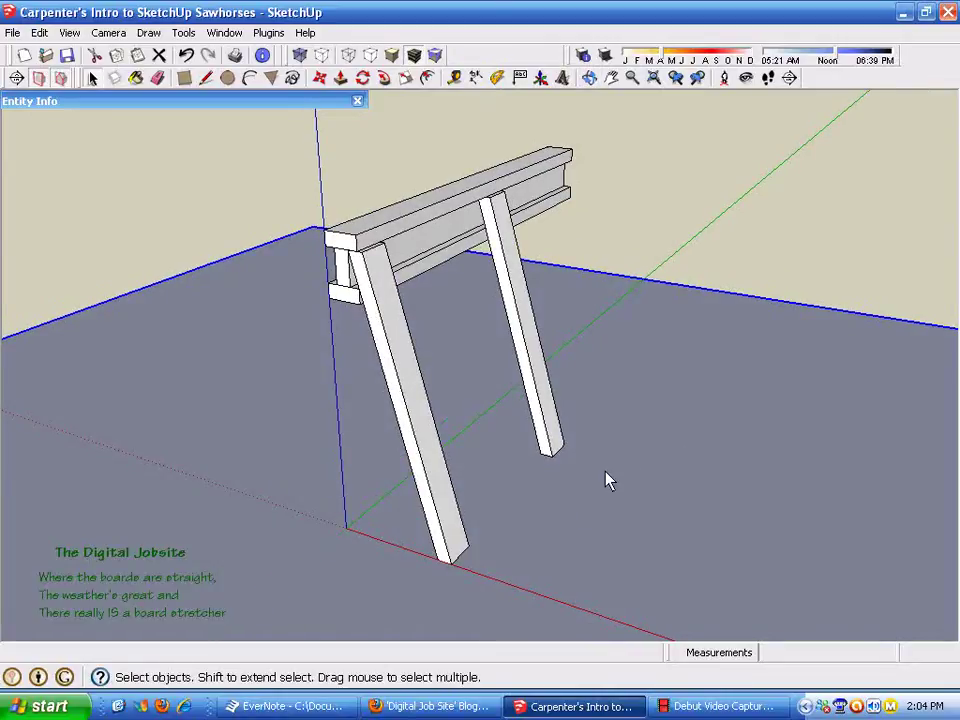
middle_drag(606, 452, 622, 474)
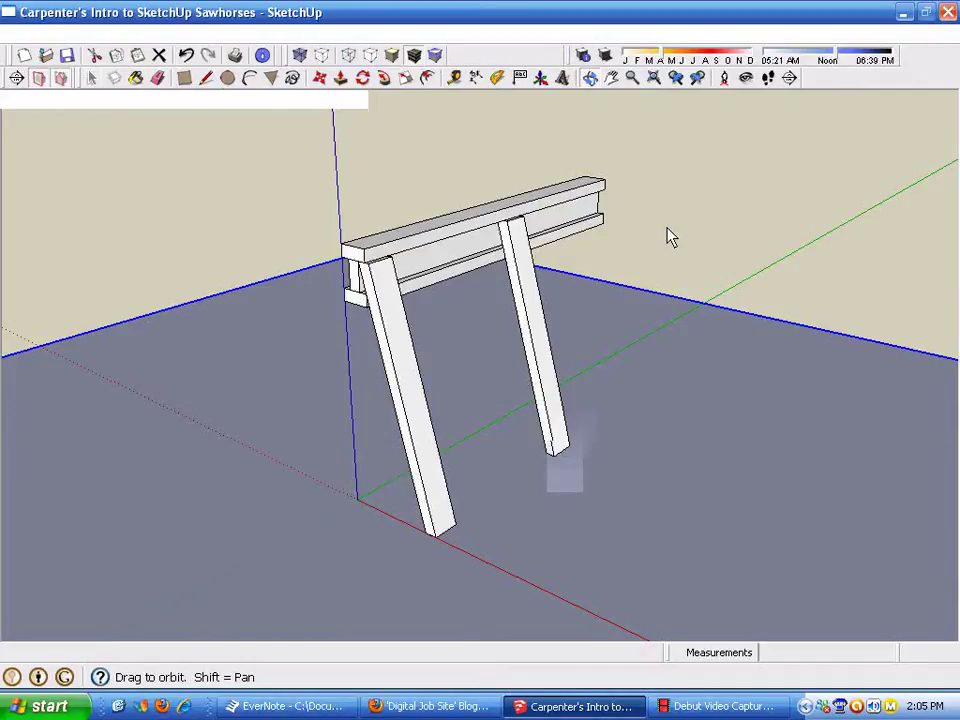
drag(658, 347, 633, 391)
key(space)
middle_drag(633, 391, 582, 367)
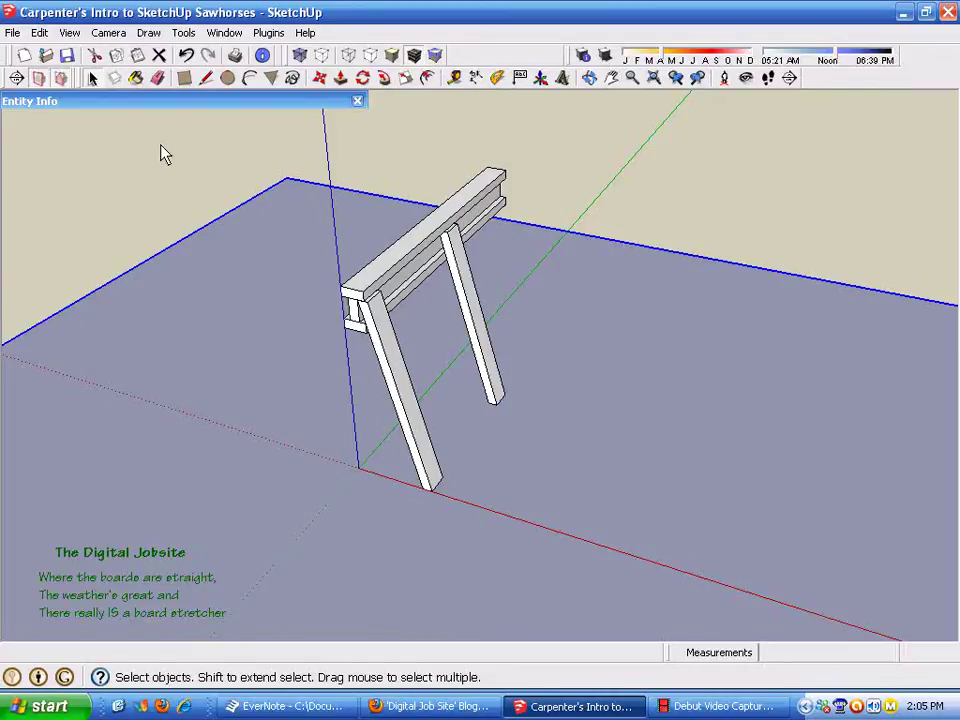
- Examine the sawhorse from closer, farther and higher viewpoints using the Orbit, Pan and Zoom tools
click(591, 79)
drag(602, 178, 562, 414)
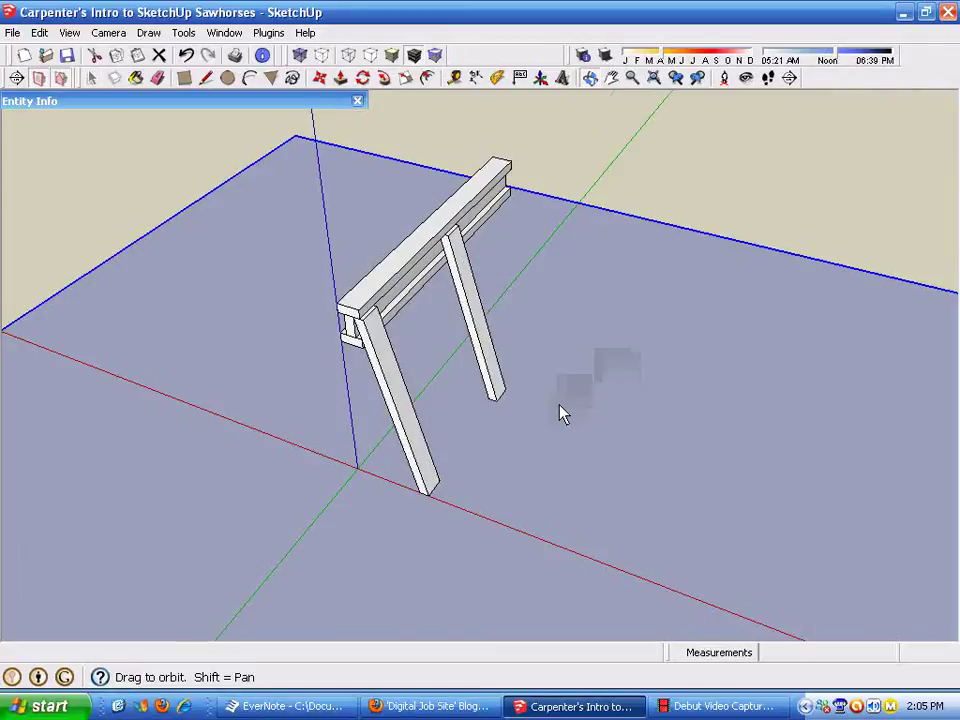
click(611, 79)
drag(450, 482, 520, 447)
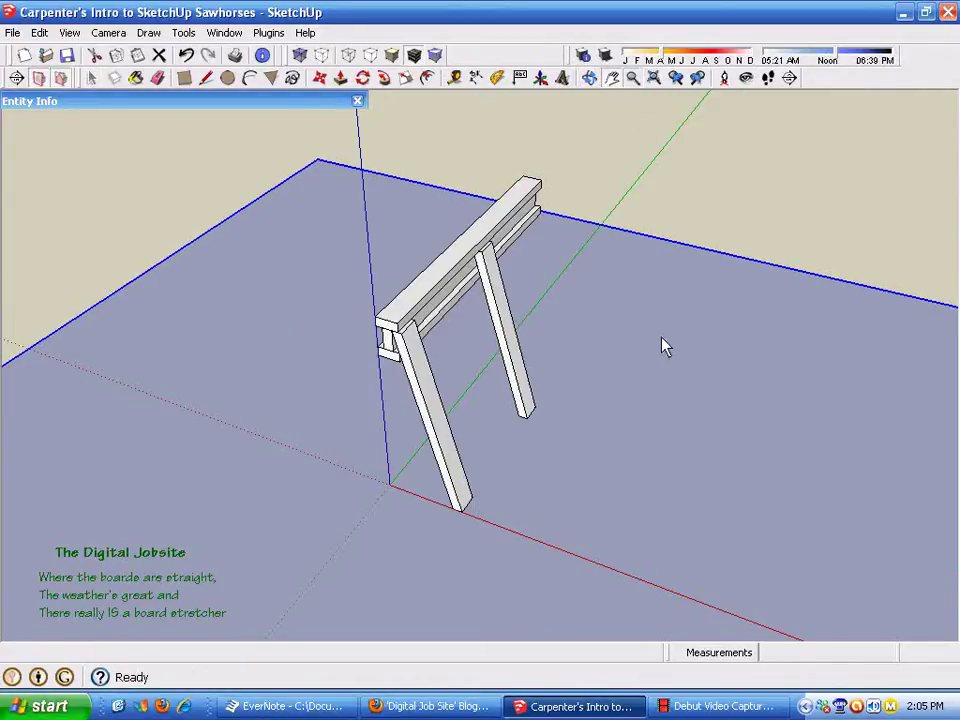
click(634, 79)
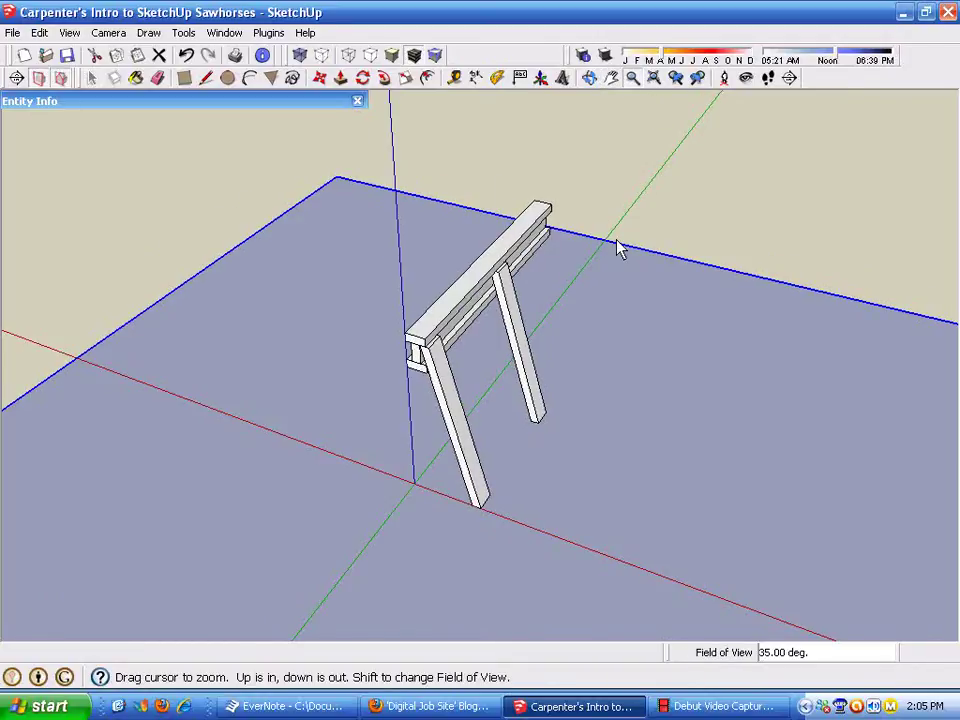
drag(620, 243, 605, 388)
scroll(603, 387, up, 3)
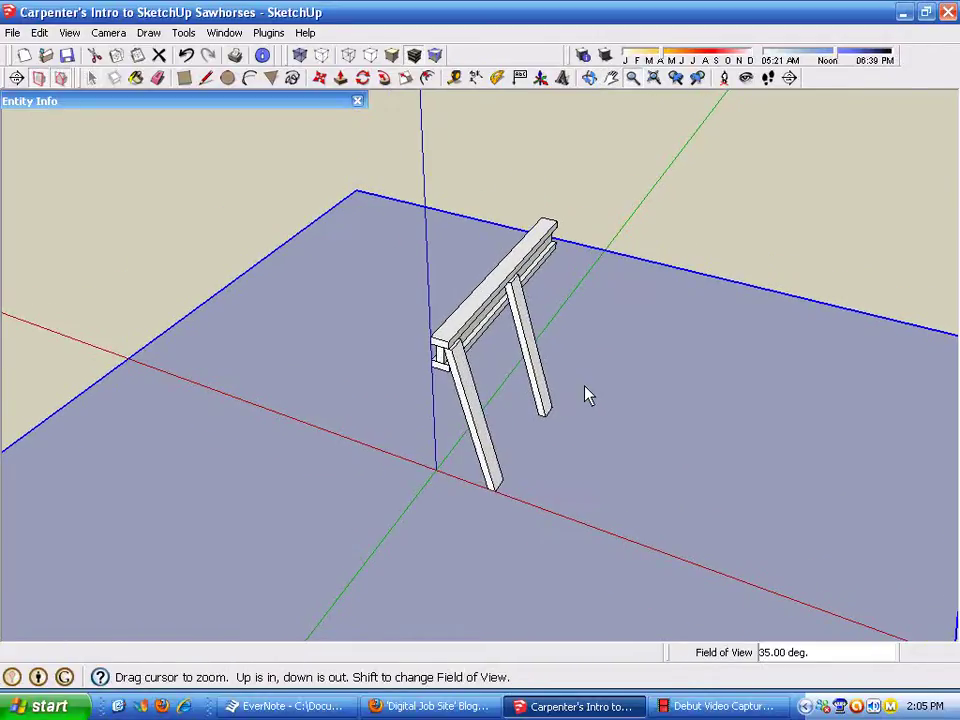
key(space)
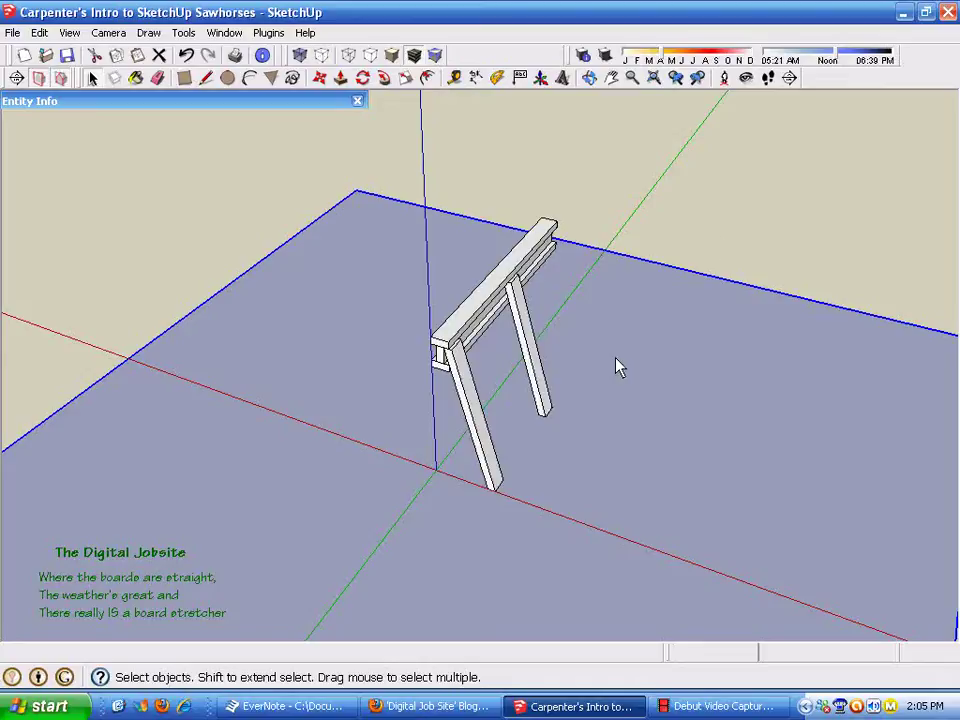
middle_drag(505, 430, 540, 380)
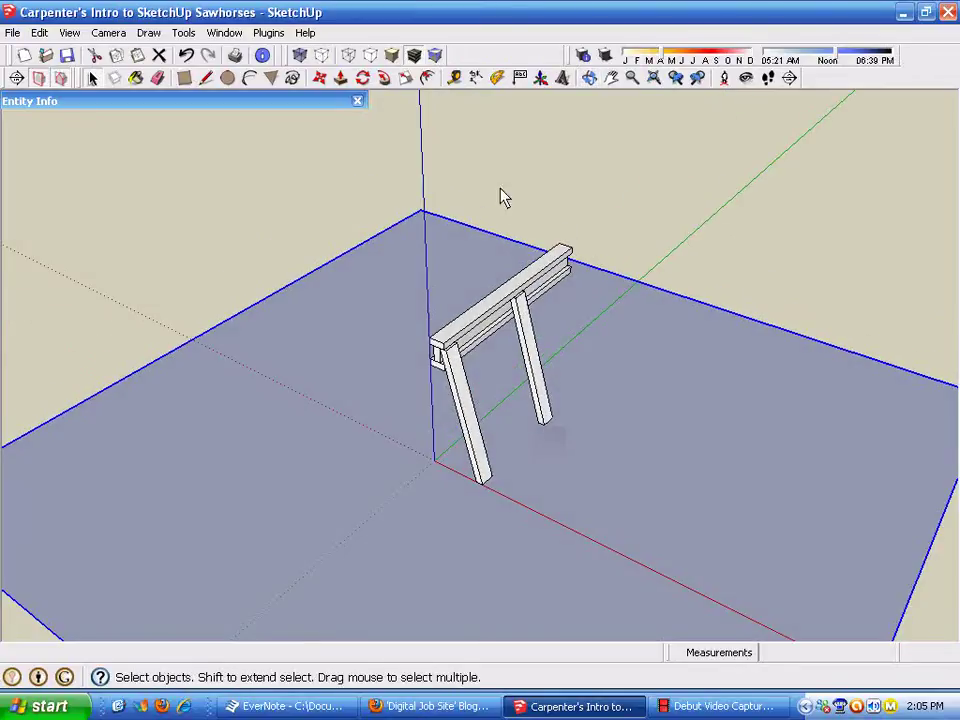
middle_drag(583, 438, 634, 447)
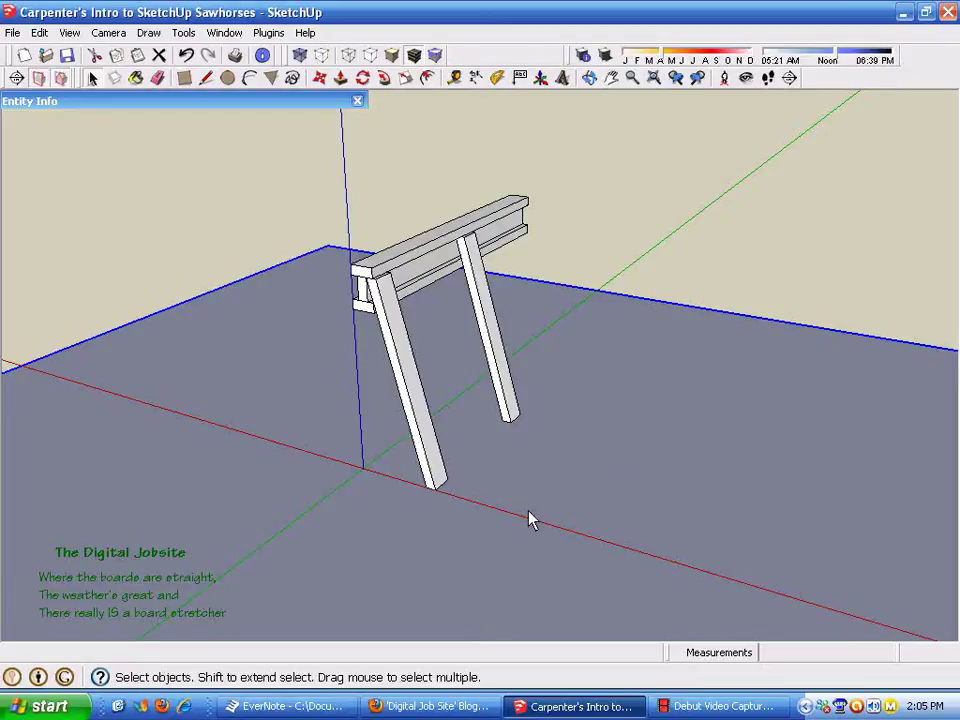
- Draw two connected lines with the Line tool, starting from the far top corner of the sawhorse's rail
middle_drag(545, 585, 551, 274)
key(l)
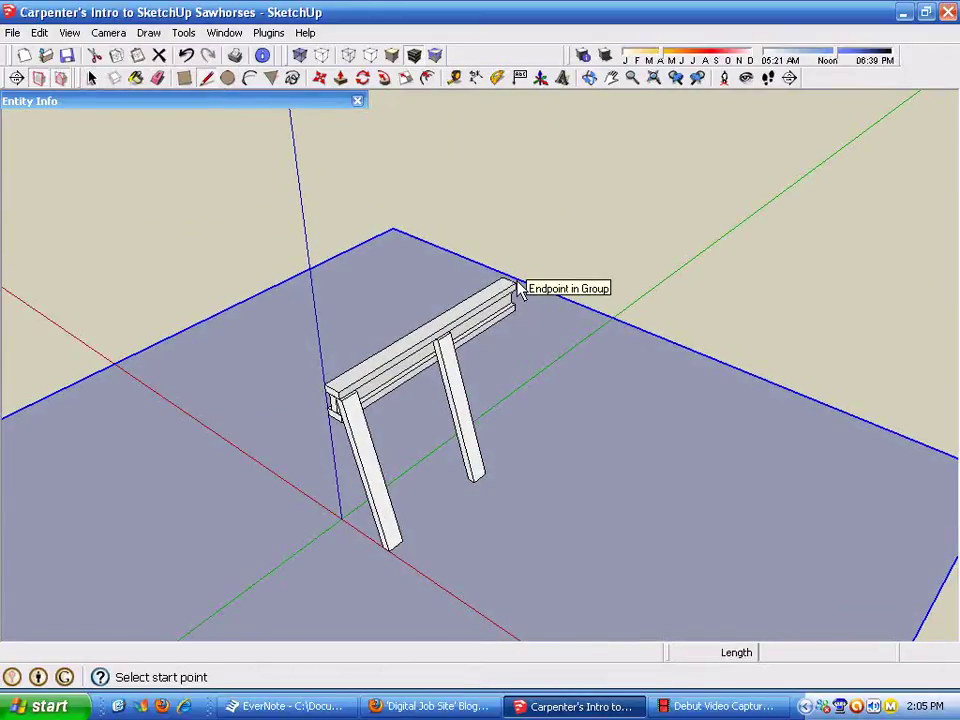
click(517, 287)
scroll(608, 366, down, 3)
scroll(443, 420, up, 6)
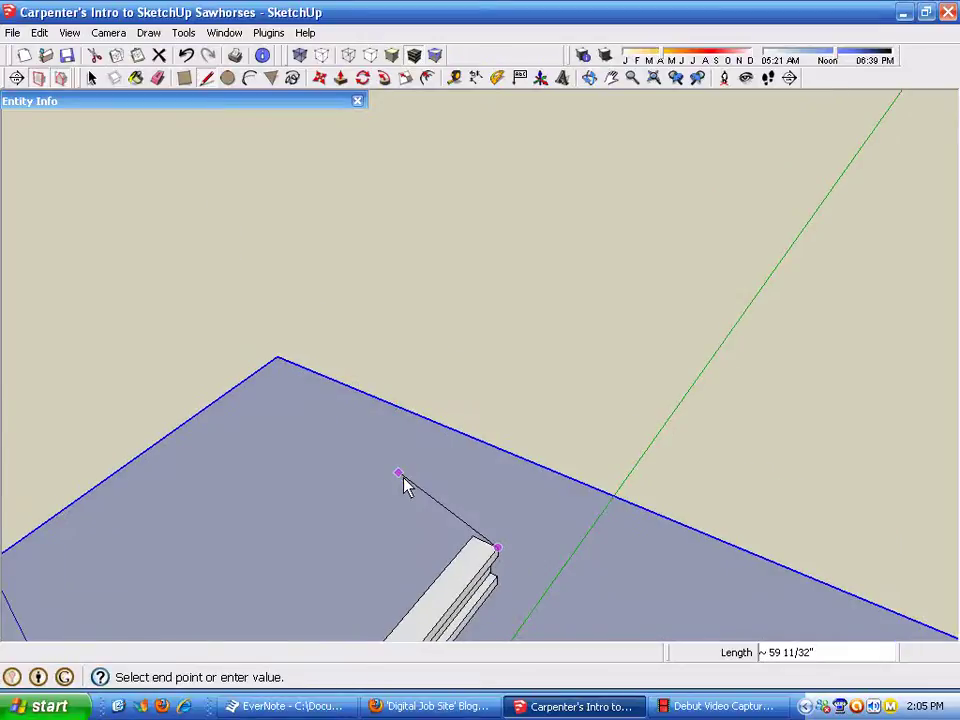
scroll(403, 495, down, 3)
scroll(398, 497, up, 4)
middle_drag(394, 500, 421, 416)
middle_drag(521, 461, 335, 197)
click(331, 196)
click(448, 183)
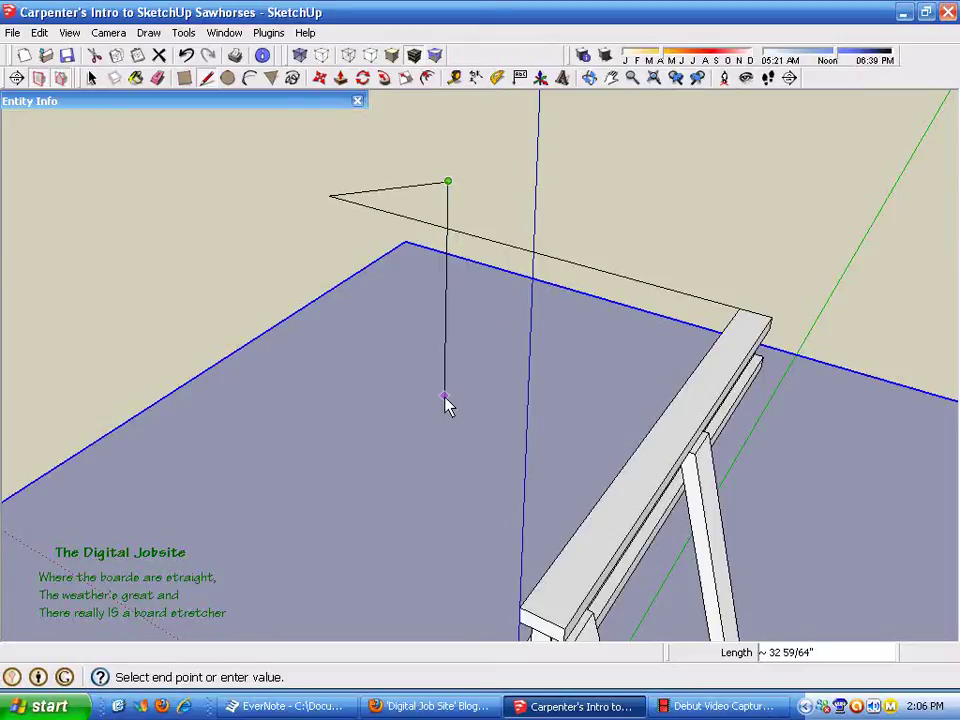
- Undo the two lines drawn from the rail's corner, redo them, and undo them again
key(ctrl+z)
key(ctrl+z)
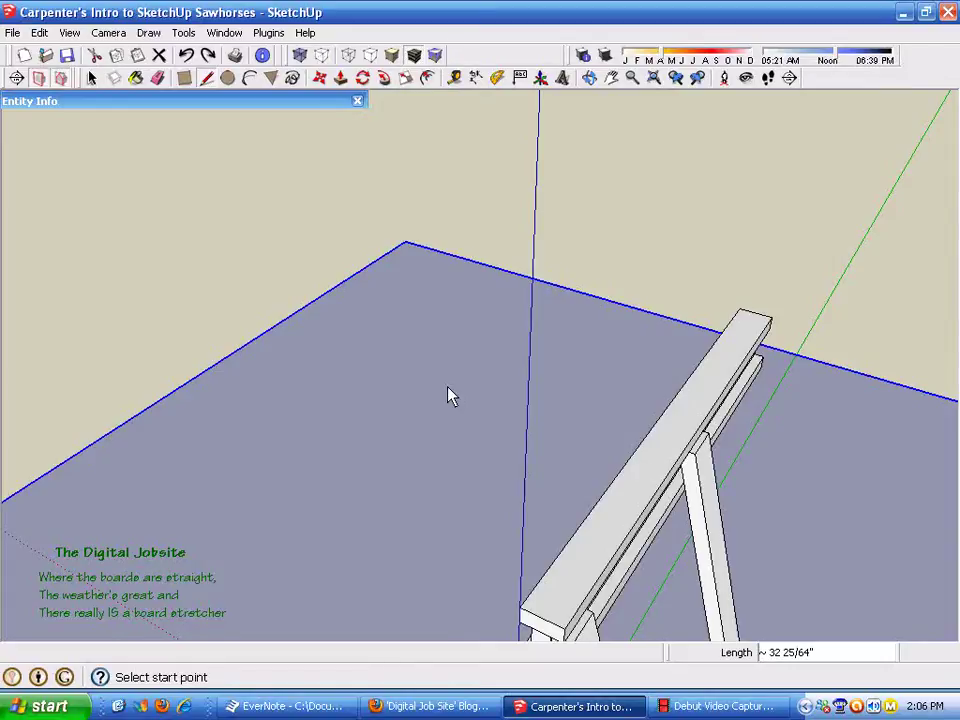
key(ctrl+y)
key(ctrl+y)
key(ctrl+z)
key(ctrl+z)
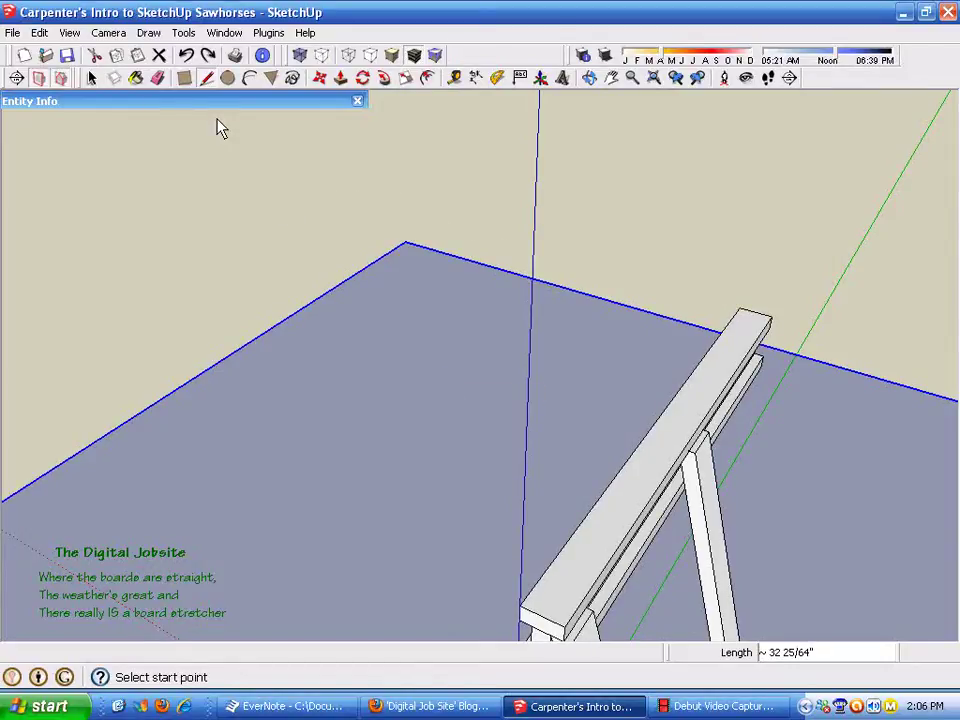
key(ctrl+y)
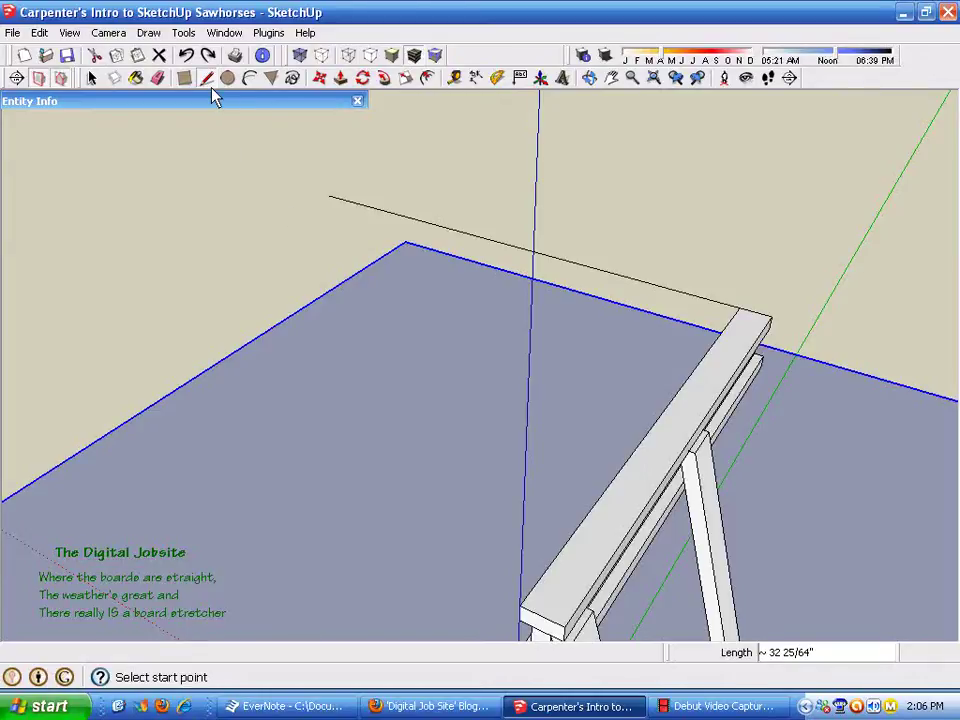
click(186, 55)
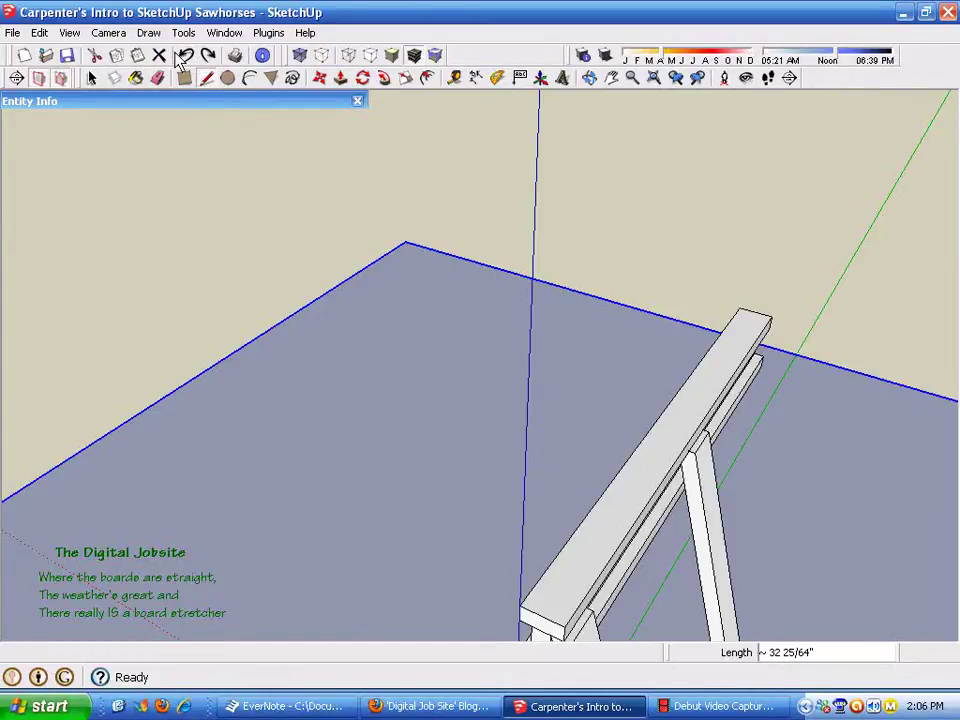
- Delete the sawhorse leg that stands farther along the rail, keeping the one at the near end
middle_drag(378, 394, 281, 473)
scroll(650, 474, down, 1)
scroll(620, 570, up, 2)
scroll(585, 546, down, 2)
middle_drag(585, 546, 396, 536)
scroll(482, 506, up, 2)
scroll(430, 508, down, 2)
middle_drag(362, 499, 541, 453)
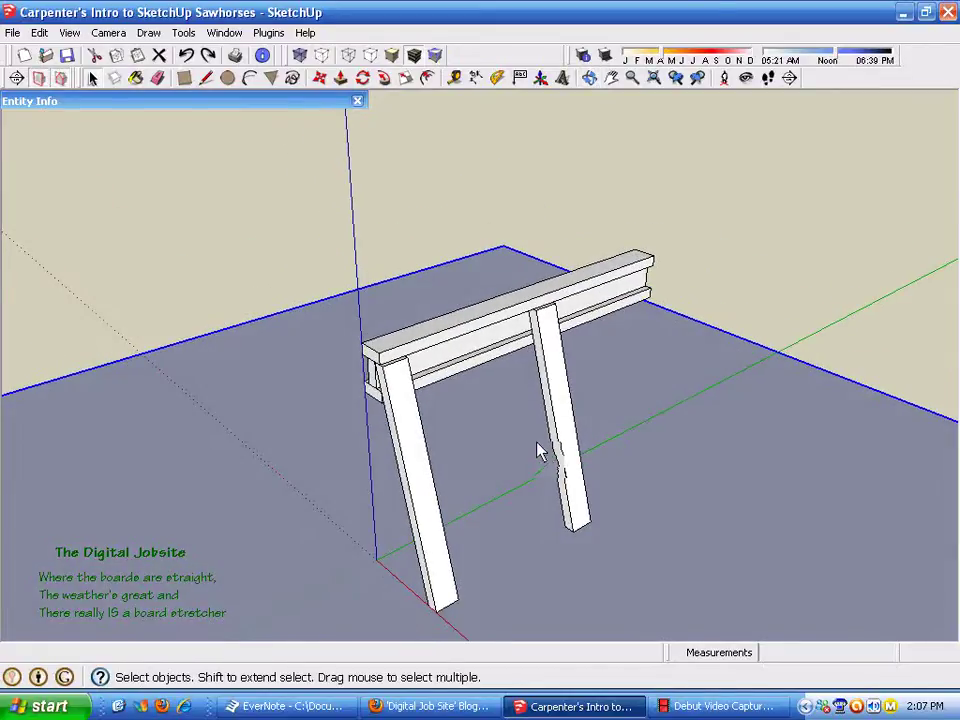
middle_drag(476, 427, 626, 457)
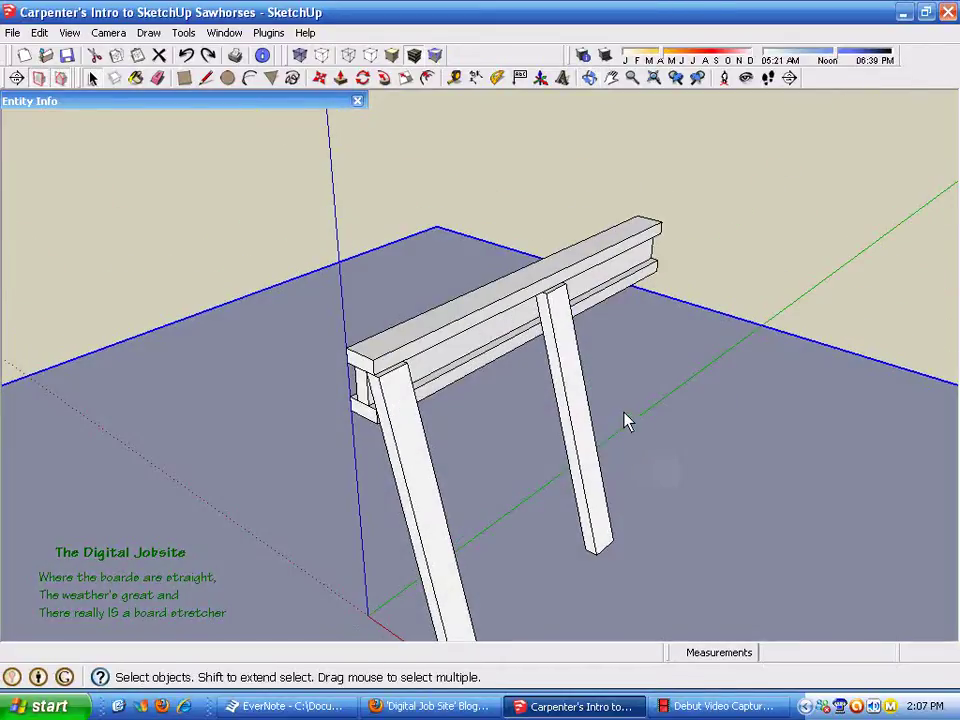
middle_drag(434, 487, 478, 486)
middle_drag(574, 435, 546, 388)
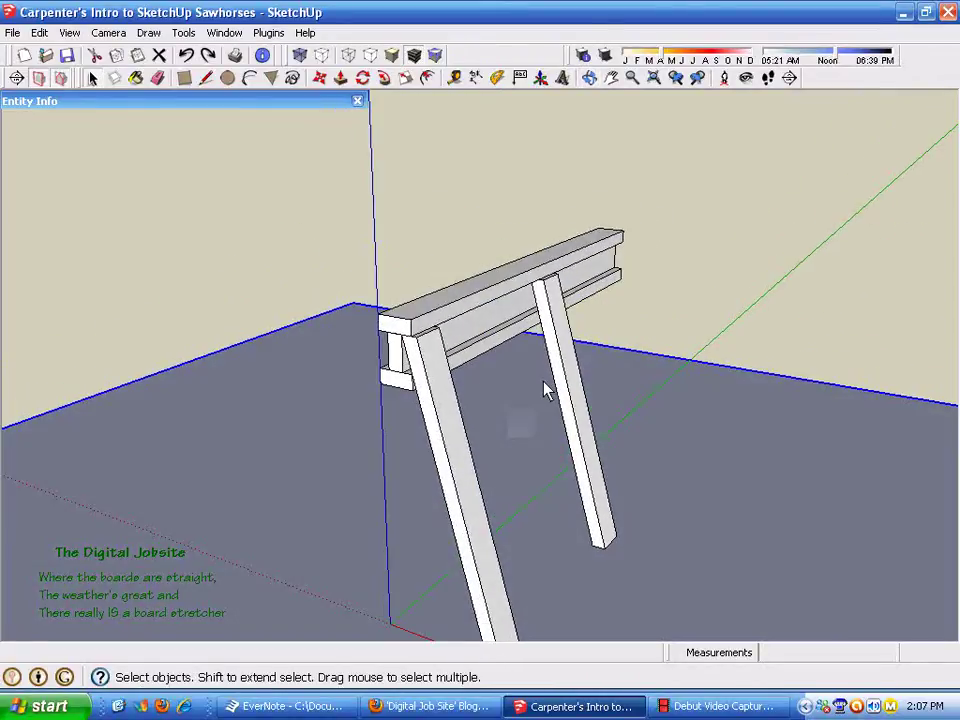
click(570, 397)
key(Delete)
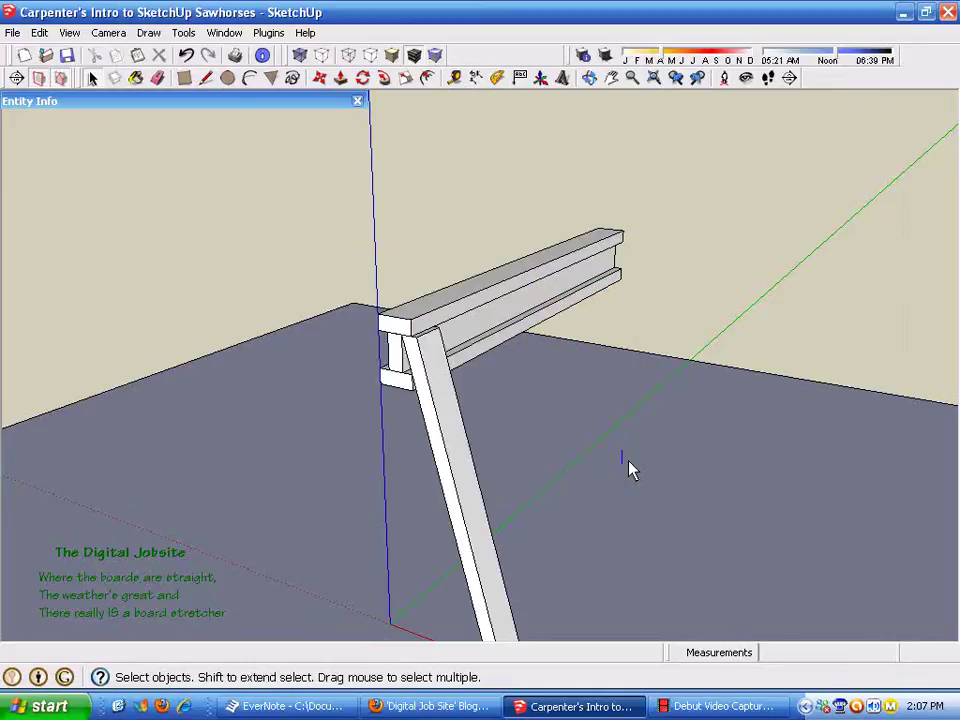
- Copy the remaining leg a short distance along the rail with the Move tool, starting from its top corner
click(440, 415)
middle_drag(662, 407, 424, 166)
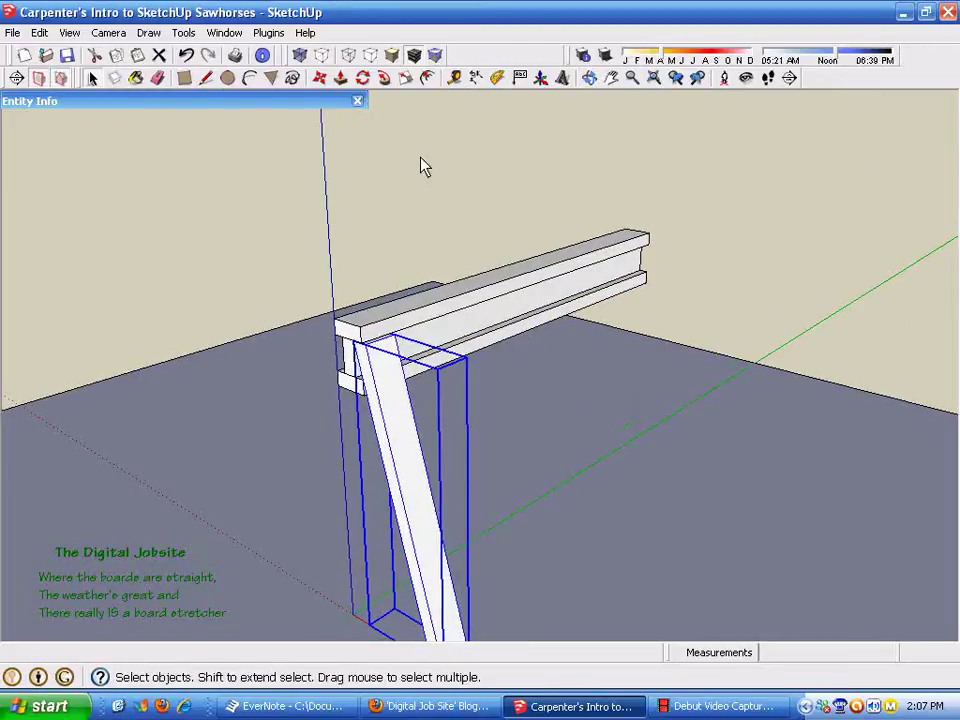
click(320, 79)
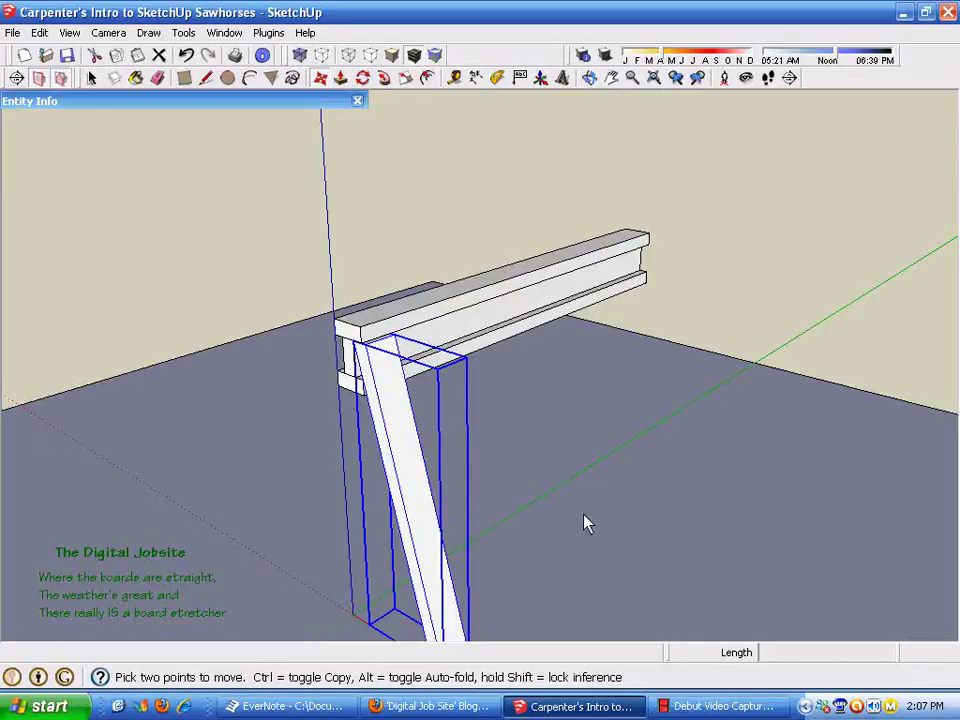
middle_drag(686, 418, 530, 390)
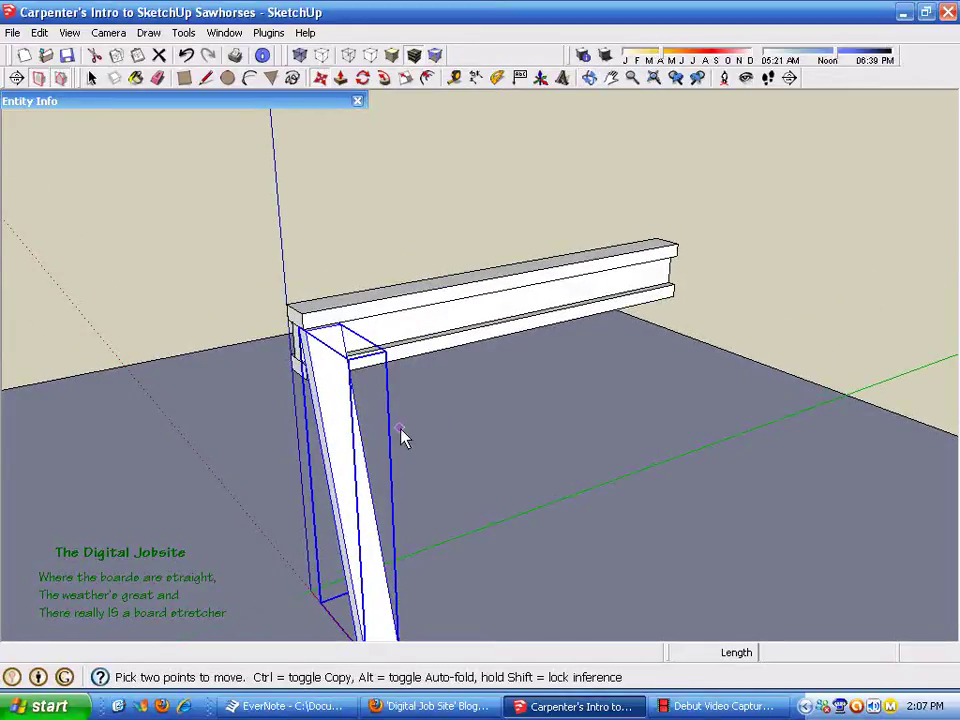
middle_drag(452, 514, 358, 396)
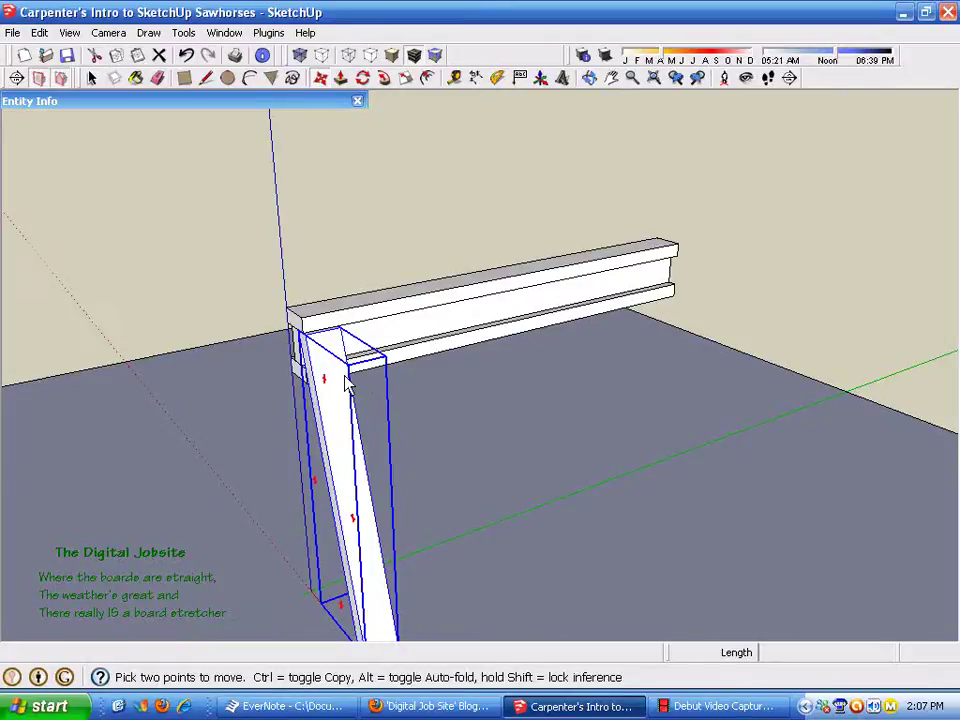
mouse_move(439, 476)
middle_down()
mouse_move(561, 461)
mouse_move(427, 459)
middle_up()
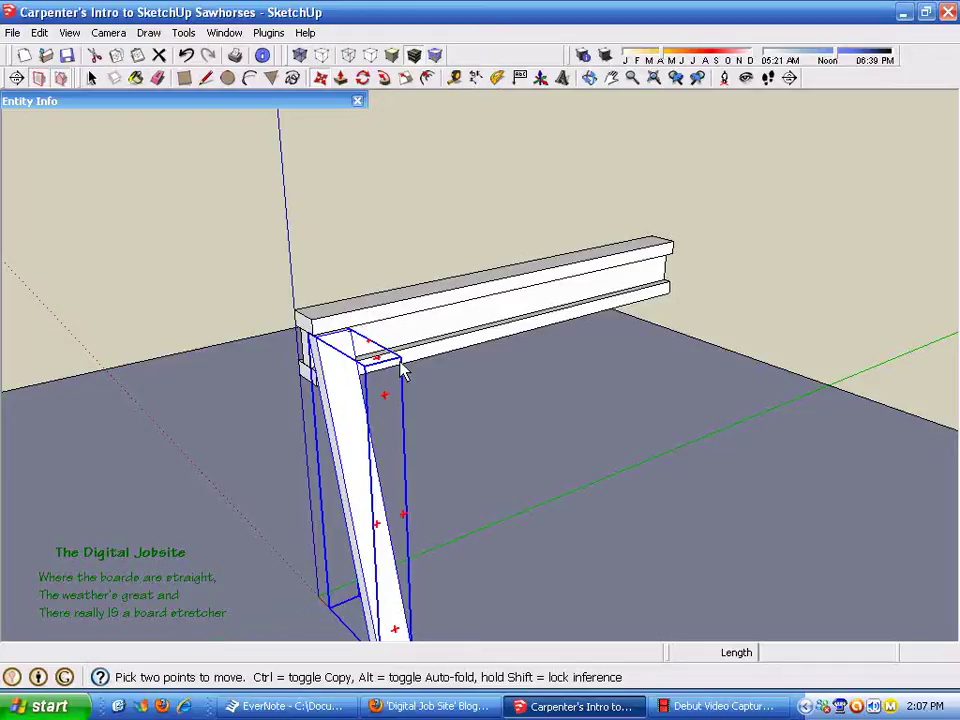
key(ctrl)
click(349, 330)
click(446, 331)
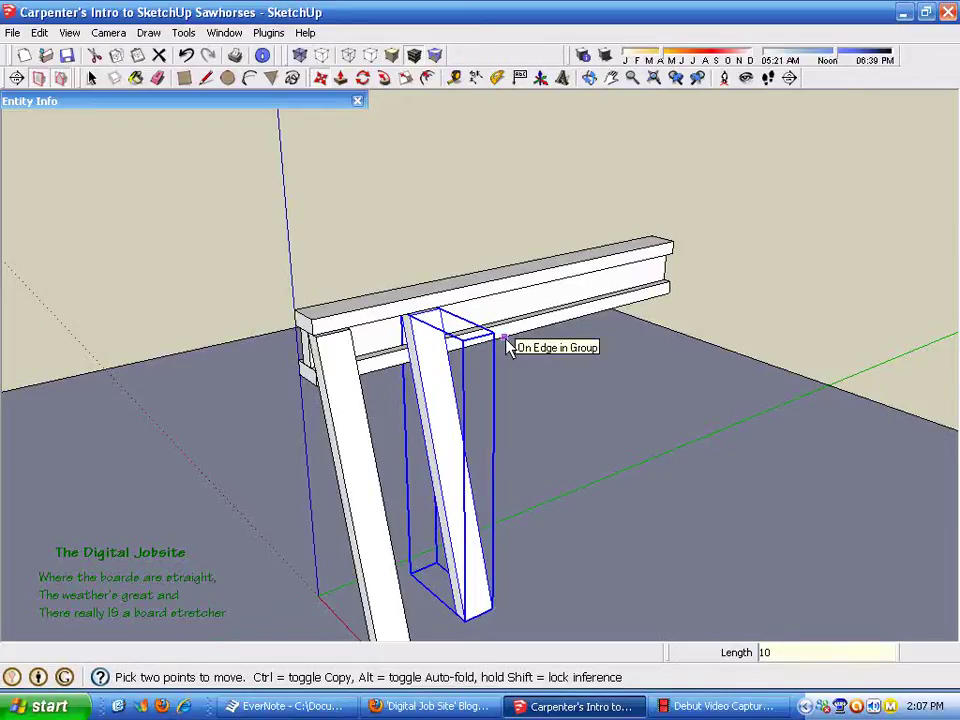
- Multiply the leg copy into a 100x array at the same spacing along the rail's direction
text(0)
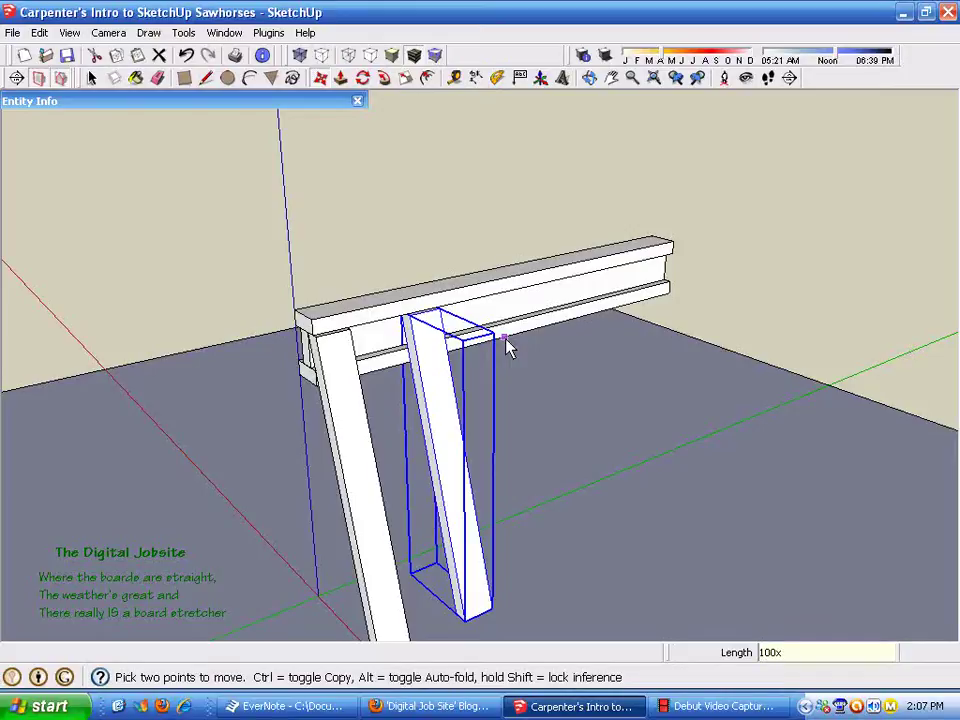
text(x)
key(Return)
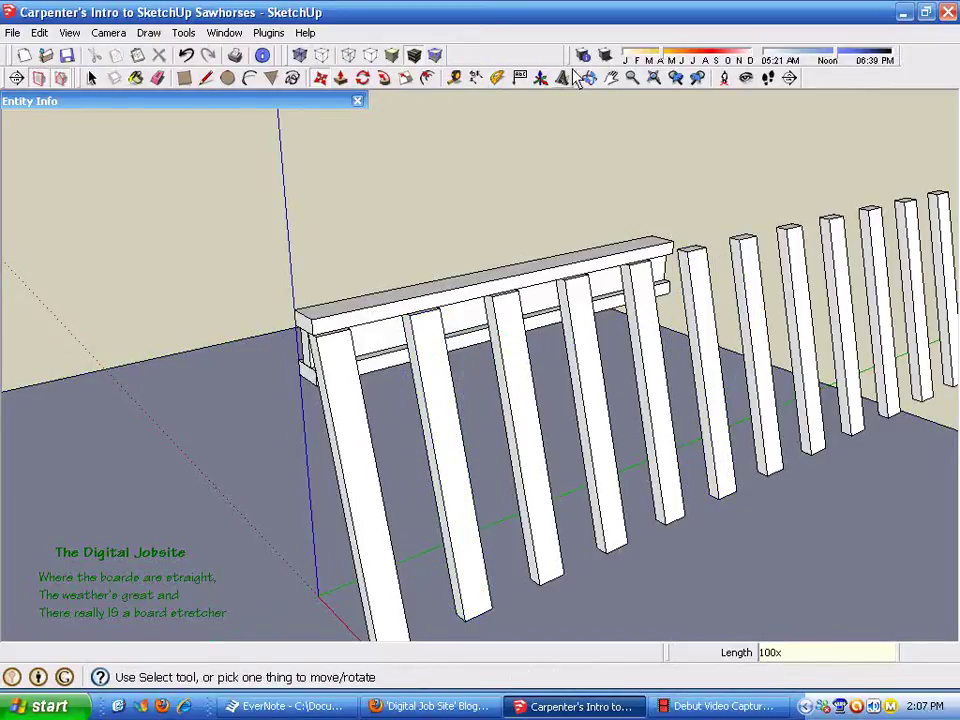
- Examine the full row of arrayed legs running along and beyond the sawhorse's rail
click(654, 78)
middle_drag(538, 365, 679, 482)
key(m)
scroll(401, 399, up, 5)
middle_drag(459, 410, 516, 534)
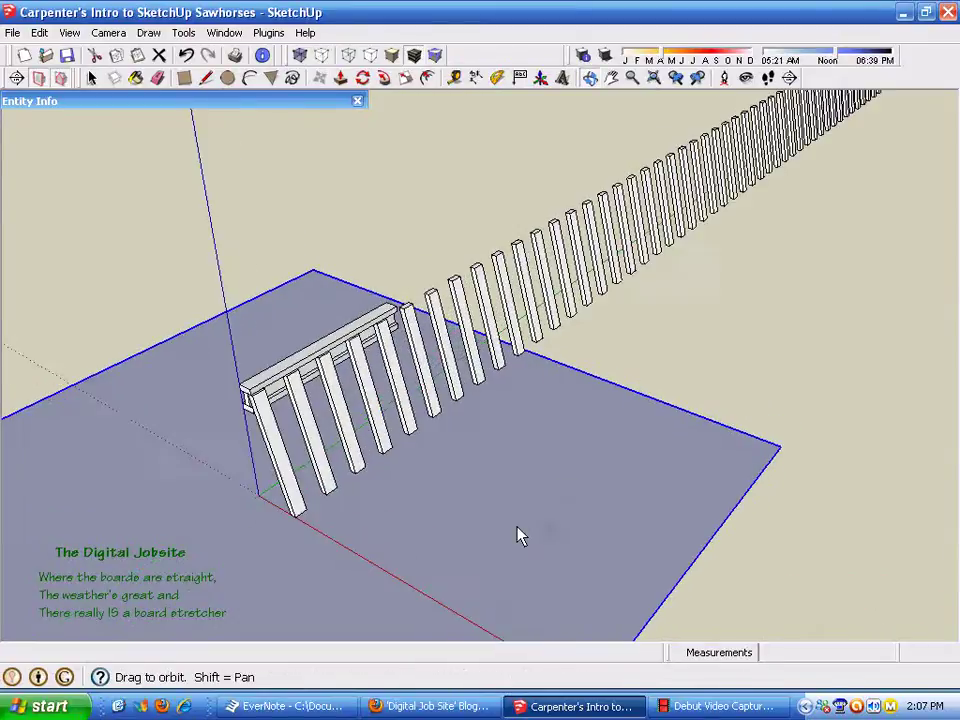
- Open the nearest leg component of the array for editing and select its top end face
scroll(332, 418, up, 6)
scroll(305, 451, down, 4)
middle_drag(304, 450, 319, 414)
scroll(308, 437, up, 2)
key(space)
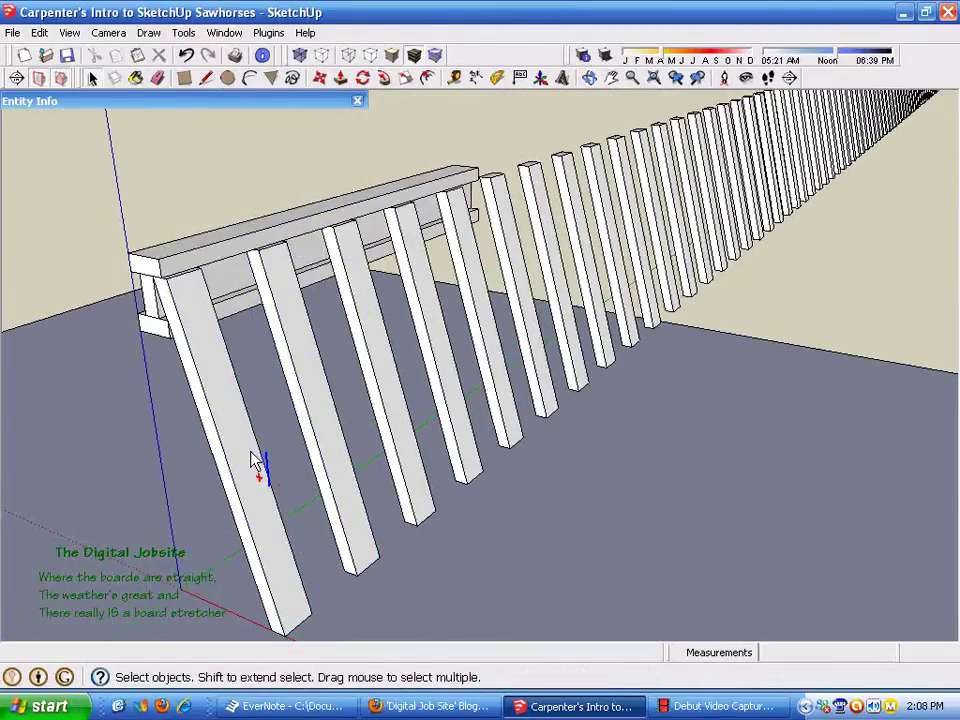
click(237, 448)
middle_drag(237, 448, 328, 460)
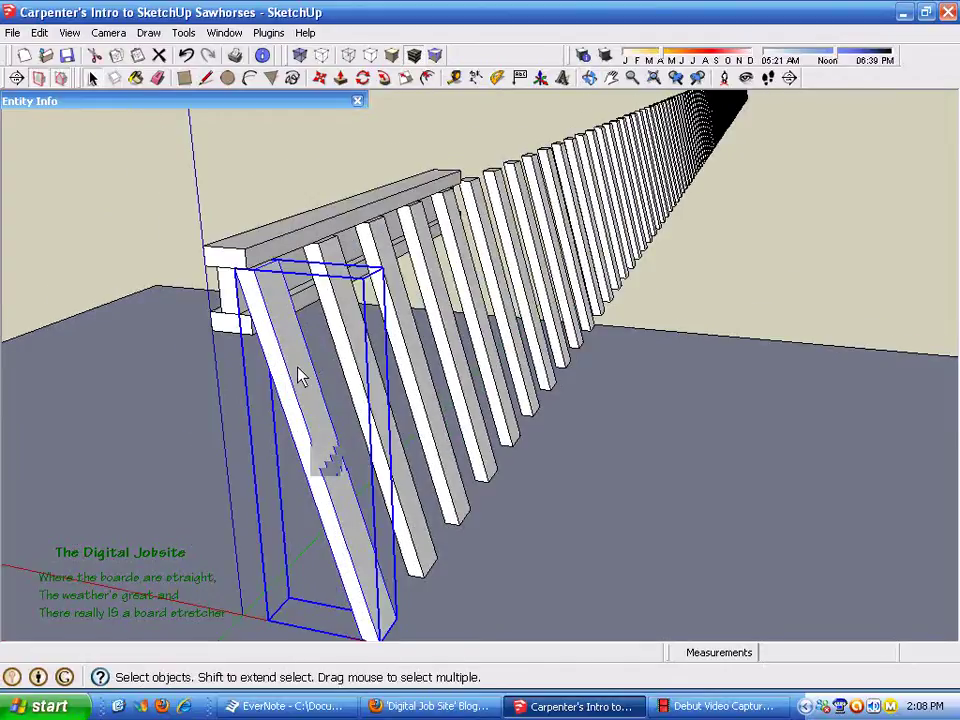
scroll(300, 376, up, 3)
middle_drag(300, 376, 313, 399)
scroll(314, 399, down, 1)
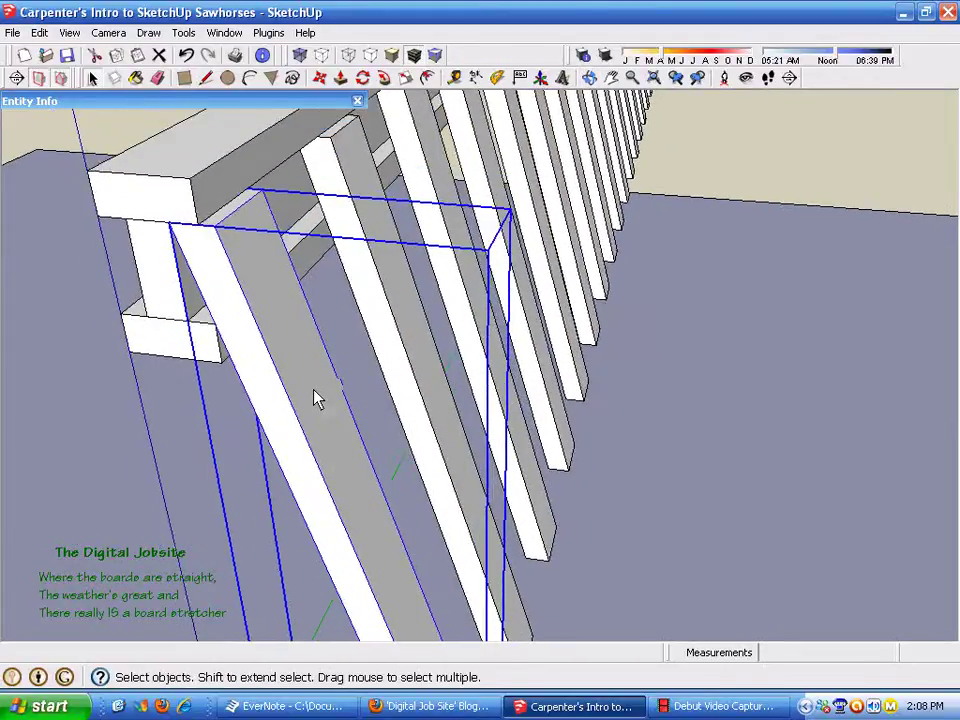
scroll(315, 398, down, 2)
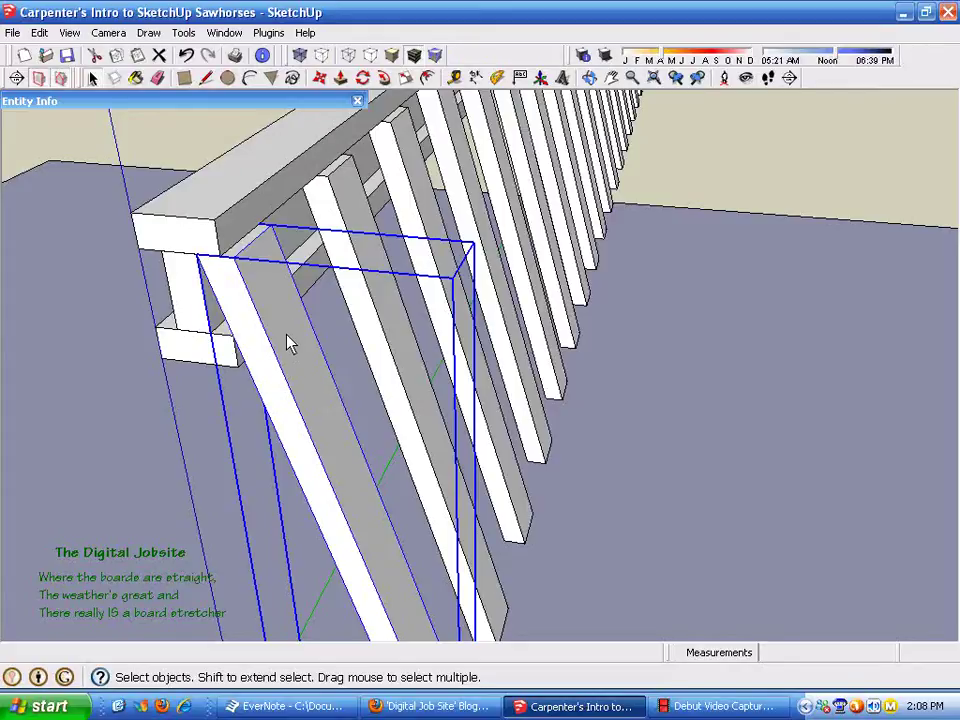
double_click(287, 245)
drag(179, 183, 289, 312)
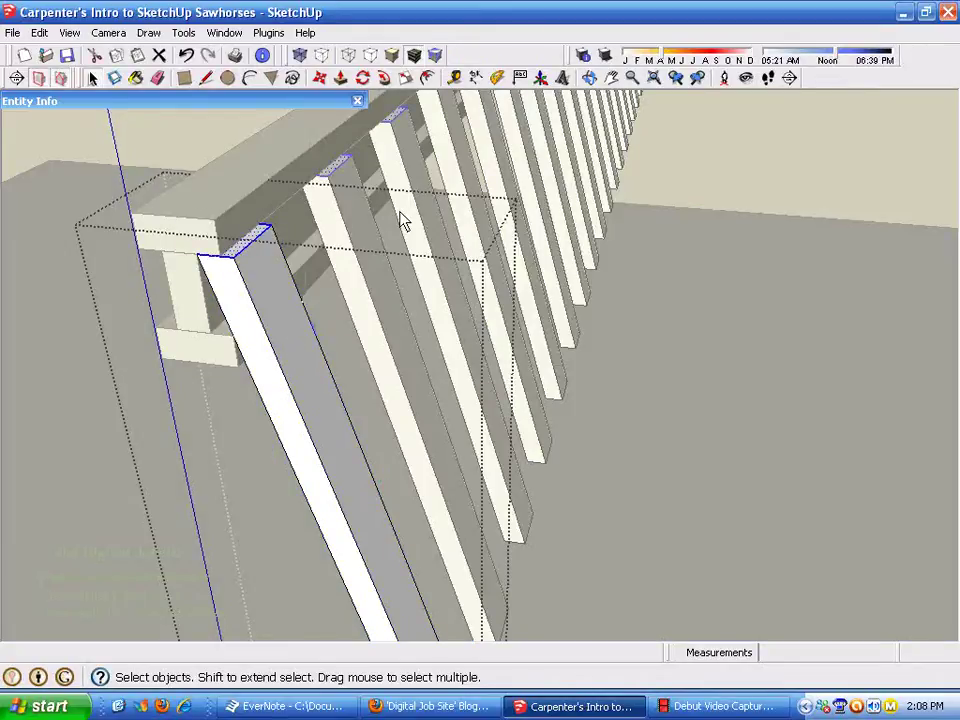
- Move the selected top end about 14 inches down and away from the rail, and undo that move
click(318, 79)
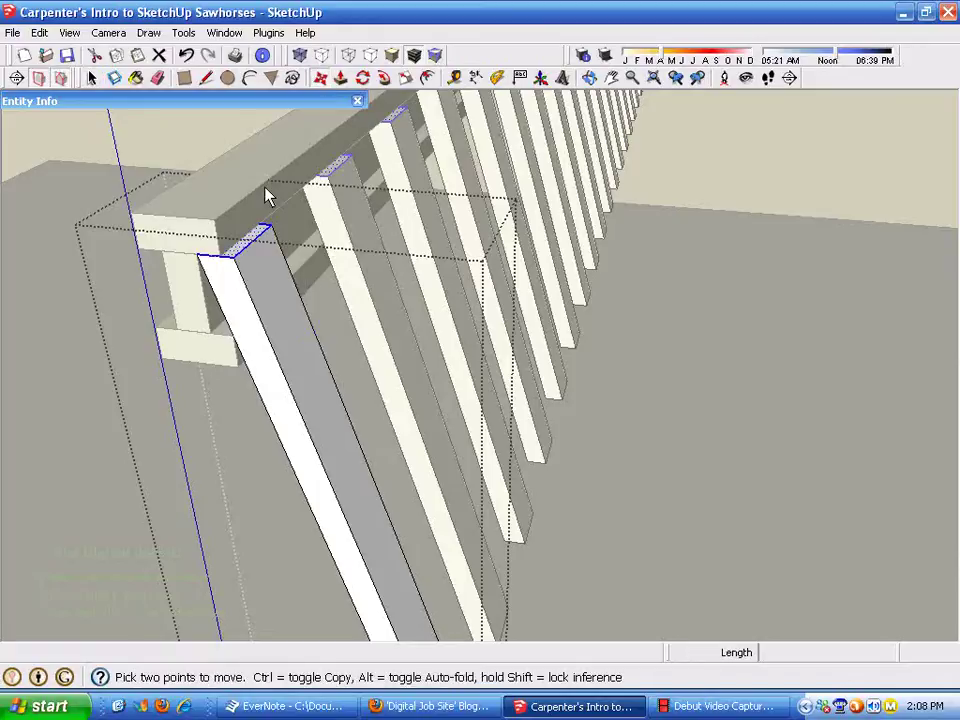
click(237, 262)
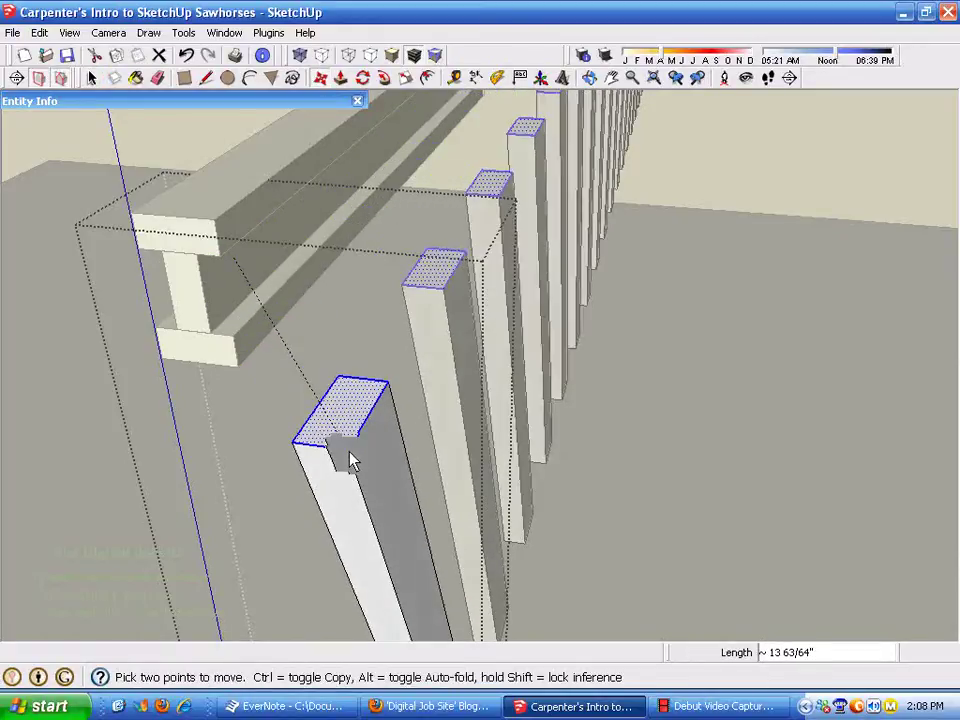
scroll(390, 429, down, 2)
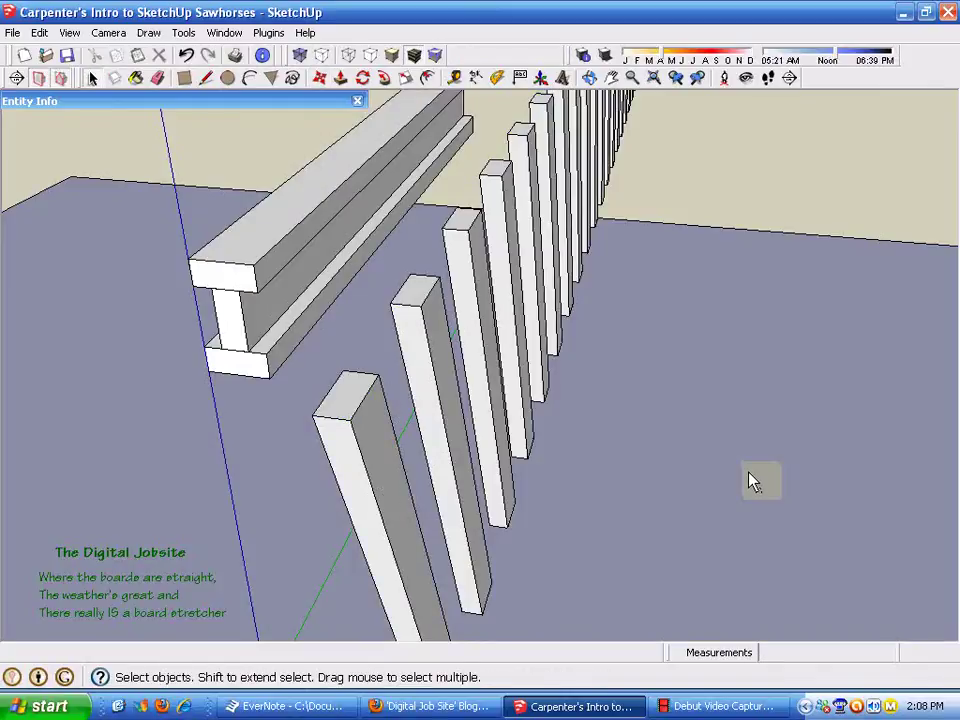
middle_drag(761, 482, 587, 448)
click(187, 58)
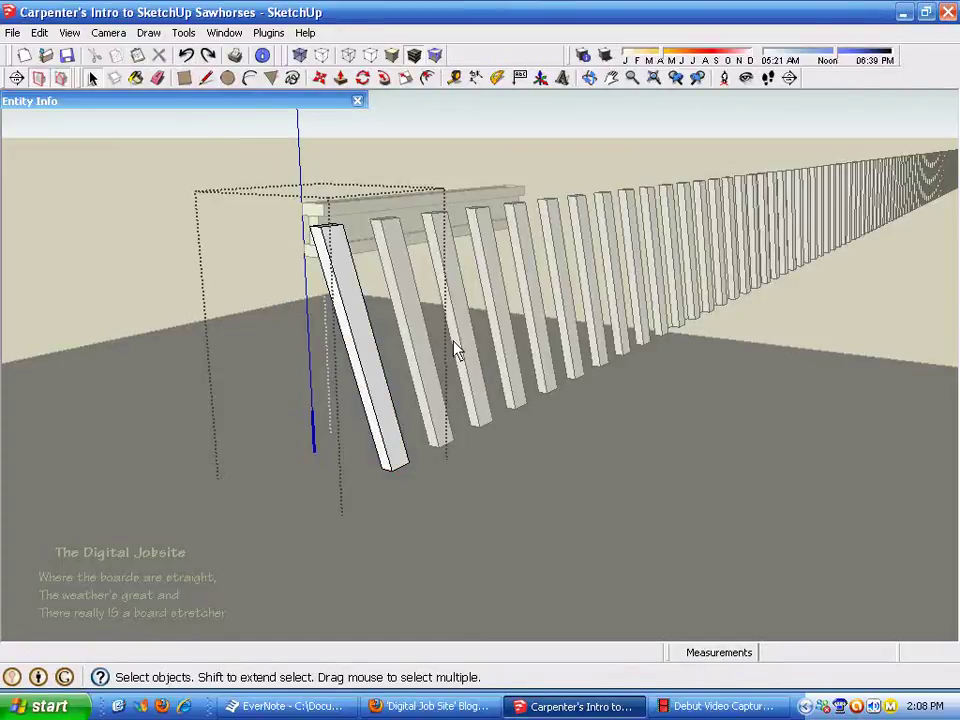
- Reselect the leg component's top end face and move it vertically up about 4 1/2 inches, above the rail
middle_drag(430, 420, 531, 366)
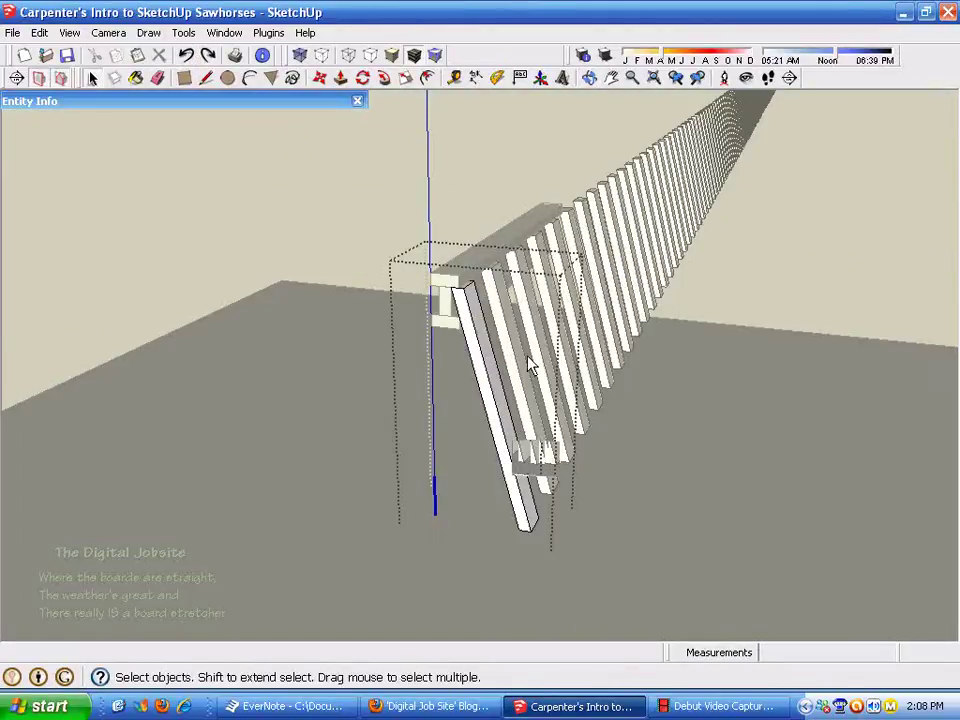
key(ctrl+a)
scroll(470, 353, up, 3)
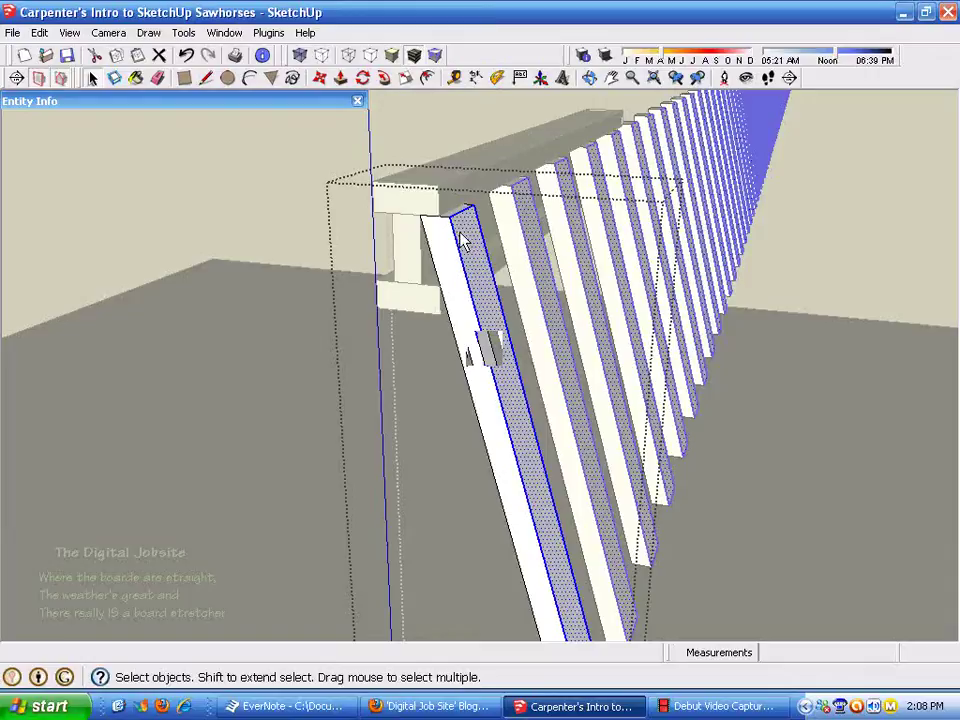
drag(391, 163, 531, 280)
scroll(385, 100, up, 3)
scroll(338, 98, down, 5)
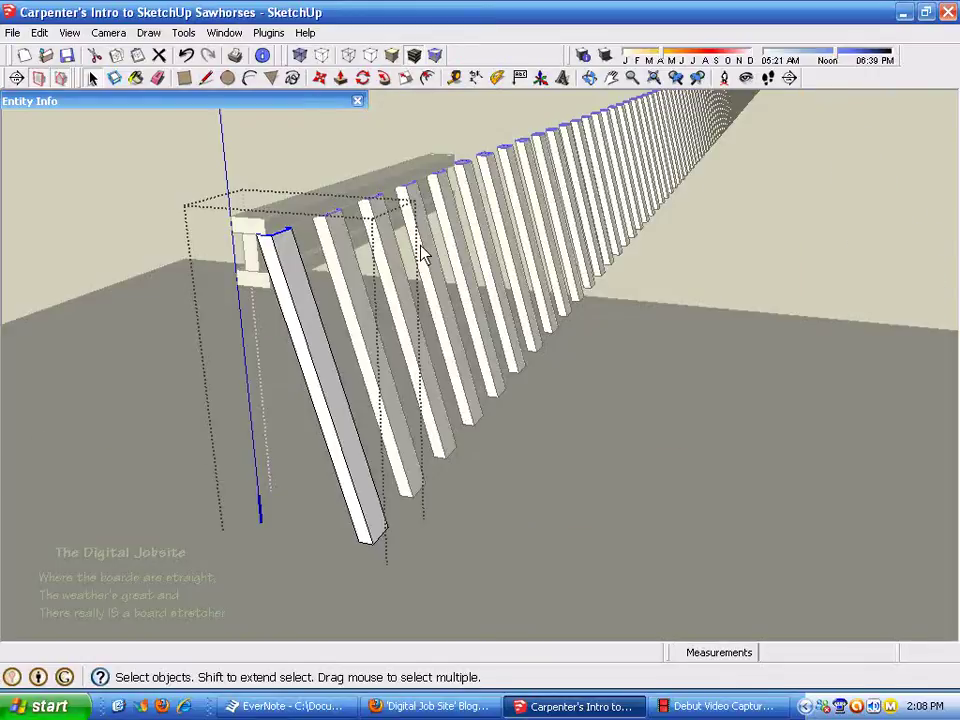
scroll(266, 154, up, 3)
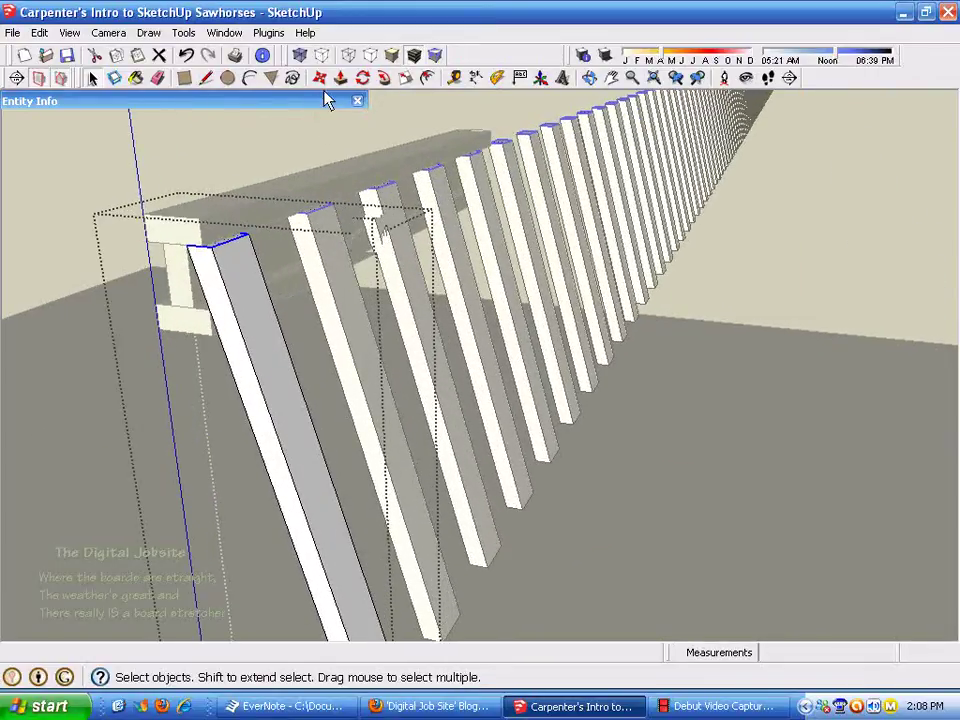
click(320, 79)
click(210, 250)
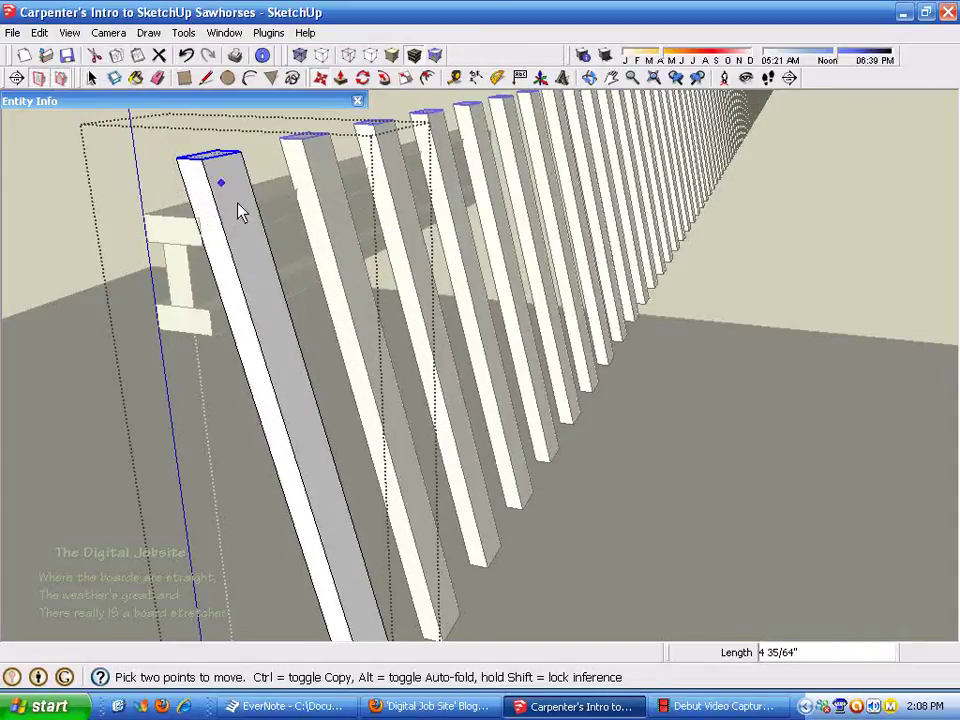
click(300, 326)
key(space)
middle_drag(847, 218, 491, 407)
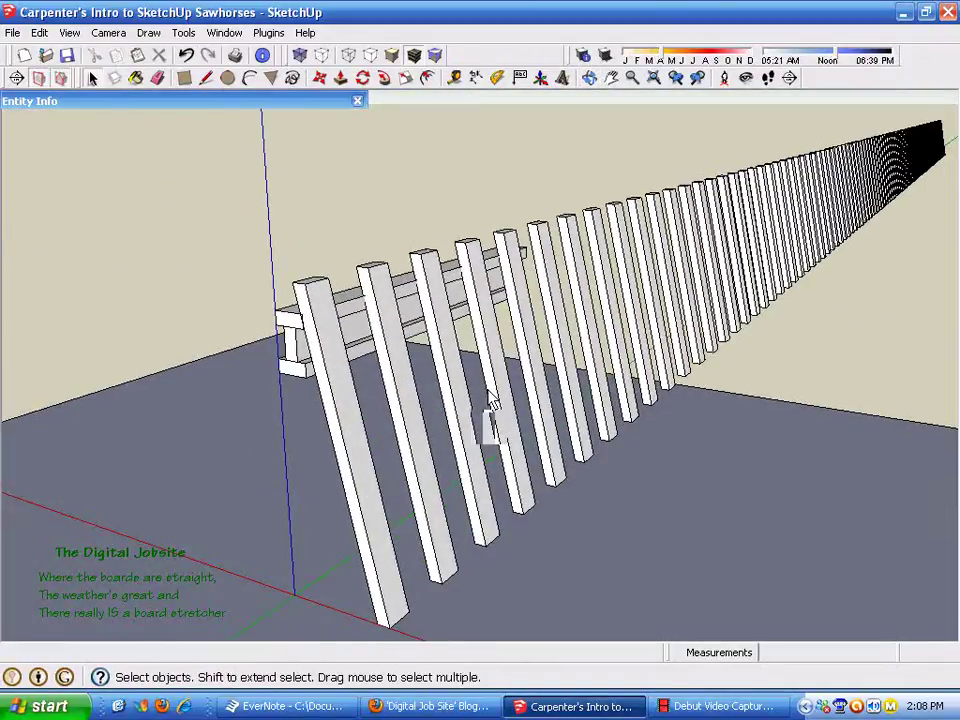
- Undo the leg edit, the array and the leg copy, keeping the farther leg deleted so only the near leg remains
click(188, 58)
click(188, 57)
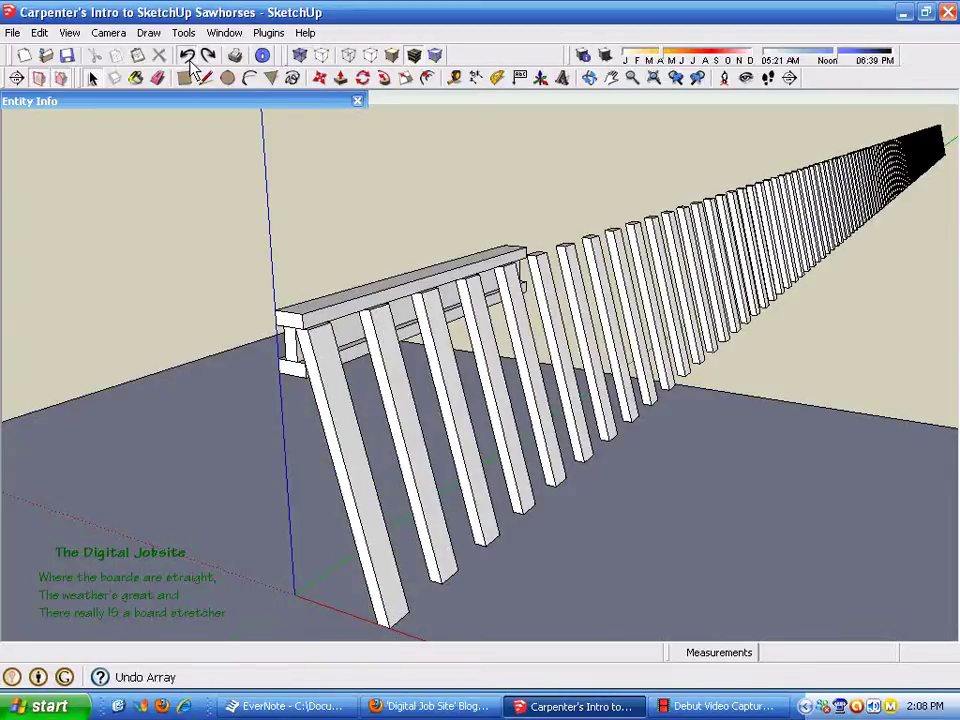
click(188, 57)
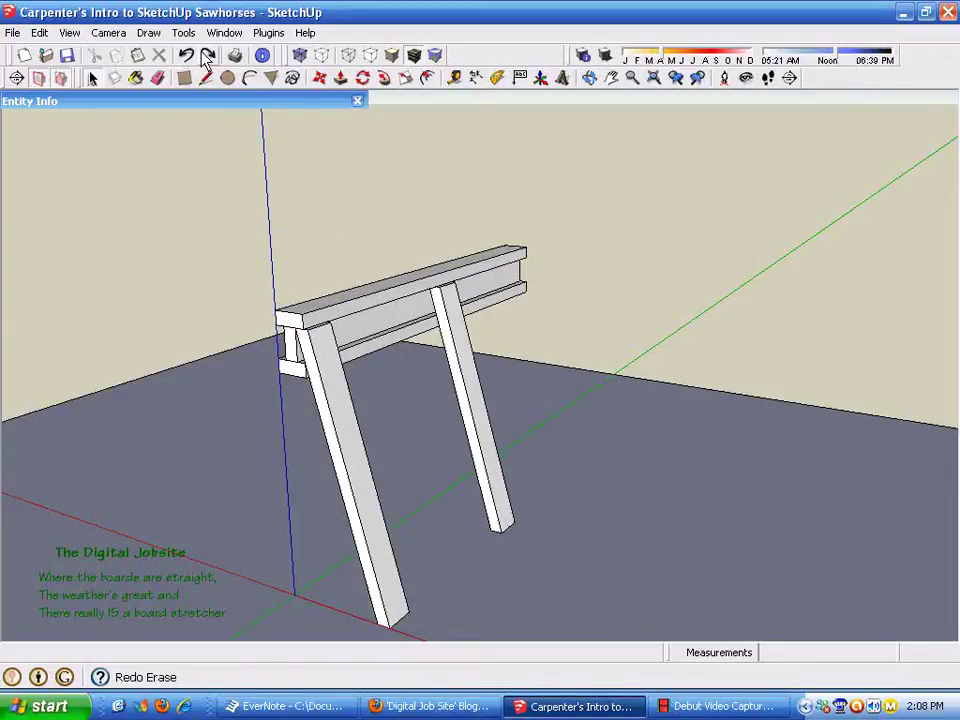
click(207, 56)
scroll(500, 385, down, 3)
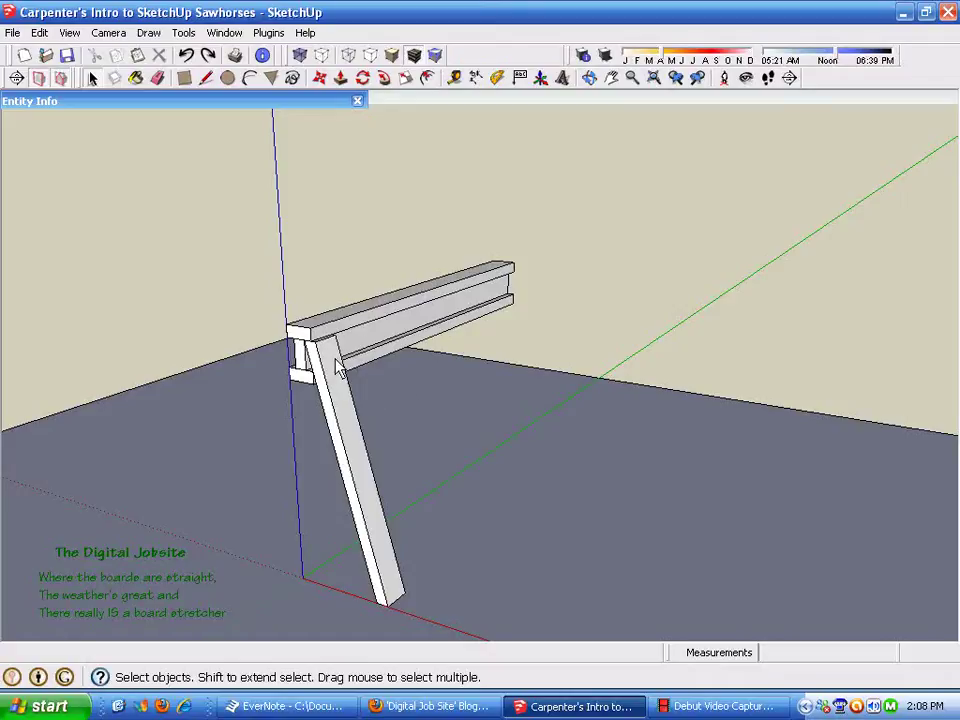
- Select the remaining leg, move it freely a few inches along the rail from its top corner, and undo the move
mouse_move(333, 380)
middle_down()
mouse_move(384, 418)
mouse_move(274, 394)
middle_up()
scroll(320, 420, up, 5)
click(221, 339)
mouse_move(221, 339)
middle_down()
mouse_move(454, 508)
mouse_move(248, 347)
mouse_move(295, 345)
middle_up()
scroll(220, 350, up, 2)
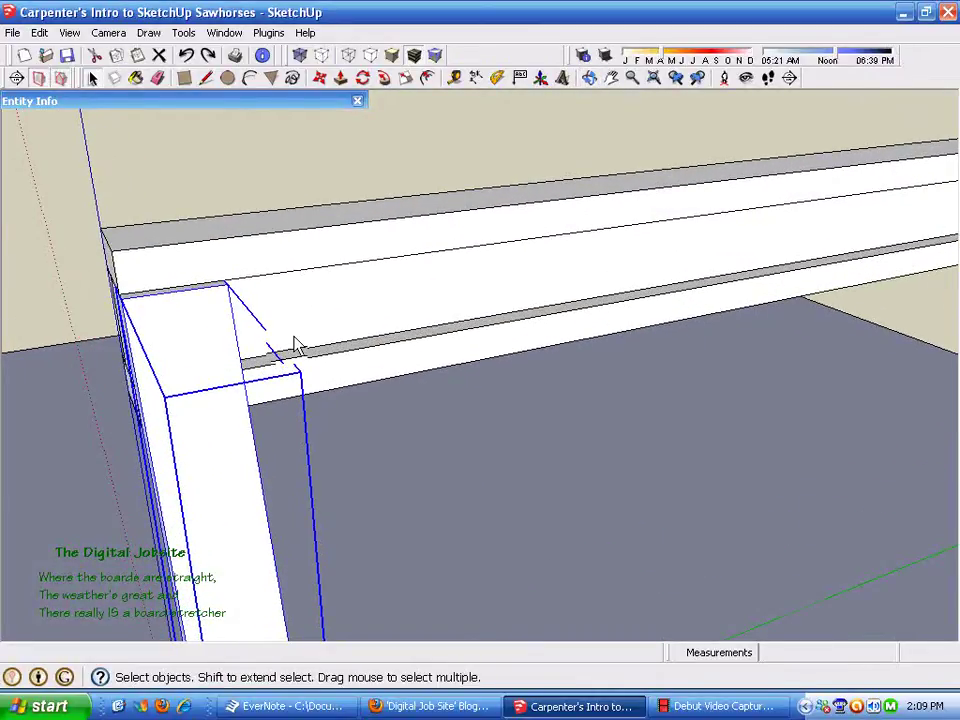
middle_drag(163, 398, 287, 149)
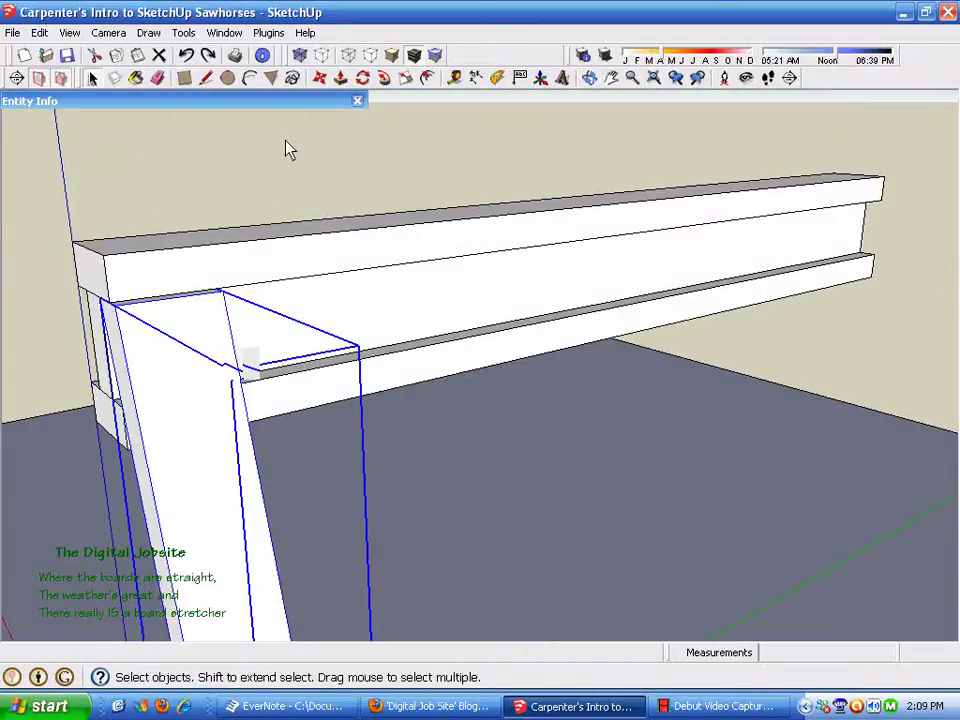
click(320, 79)
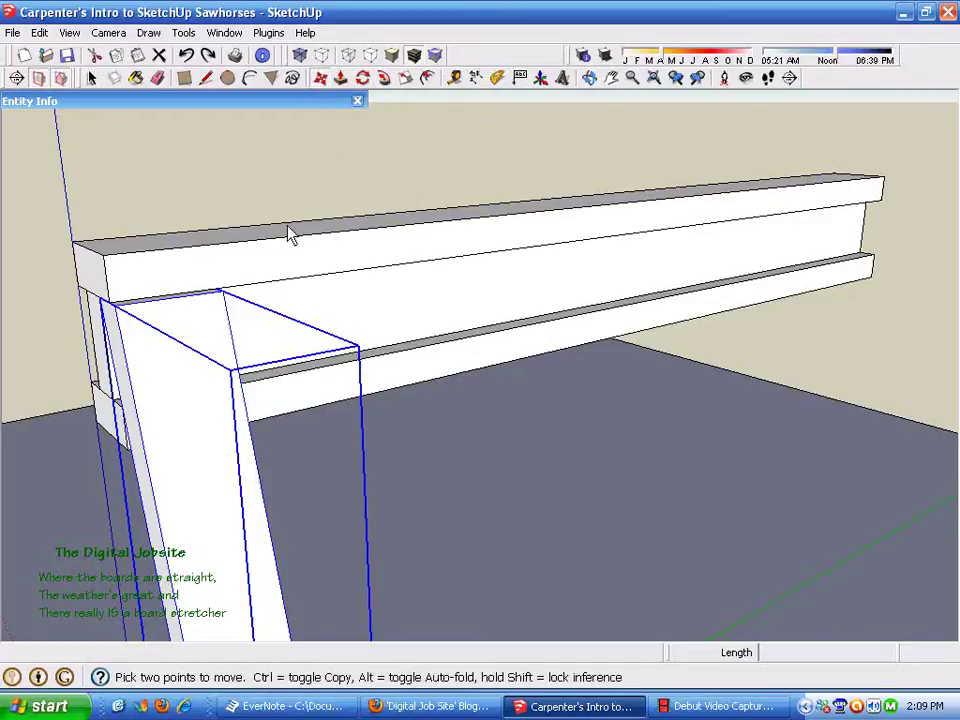
click(128, 317)
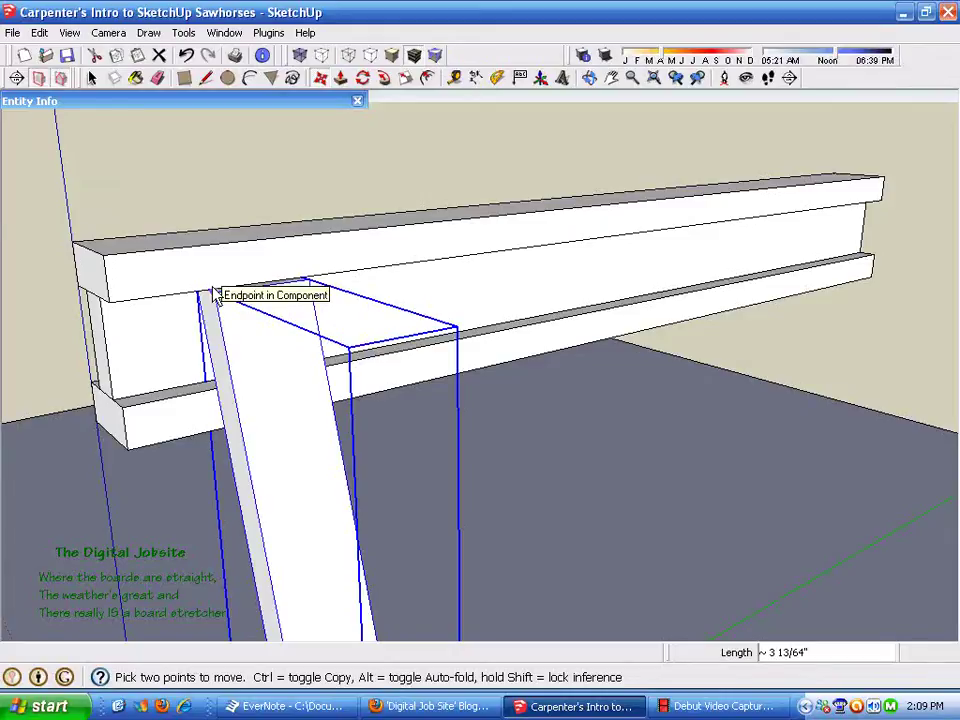
click(188, 57)
- Move the leg exactly 6 inches along the rail's direction from its top corner, and undo that move
click(121, 311)
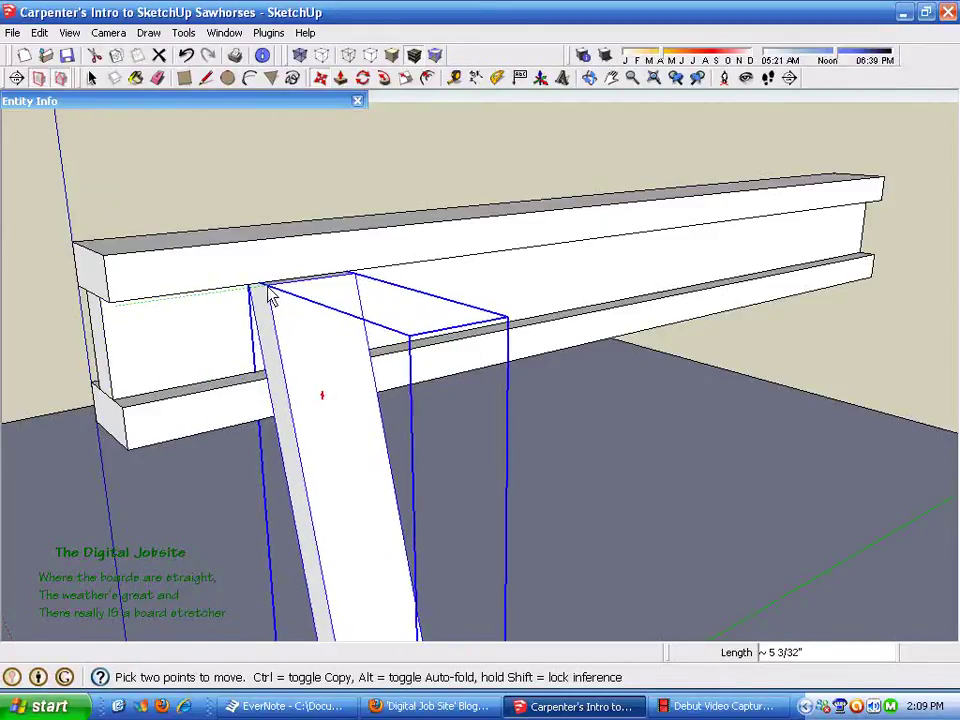
click(265, 291)
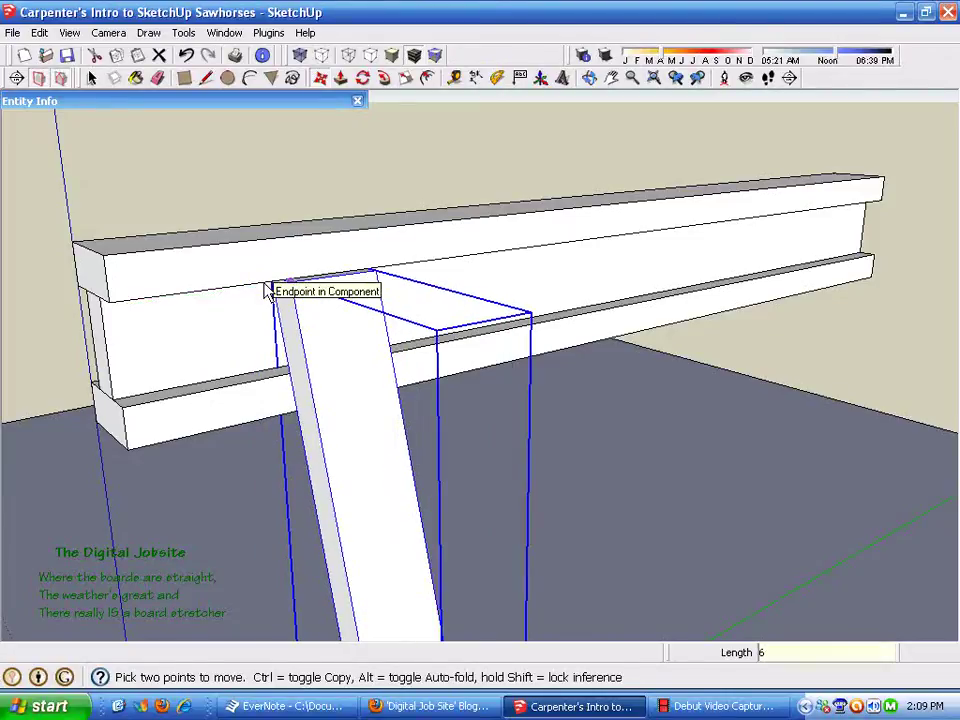
key(space)
middle_drag(281, 360, 428, 454)
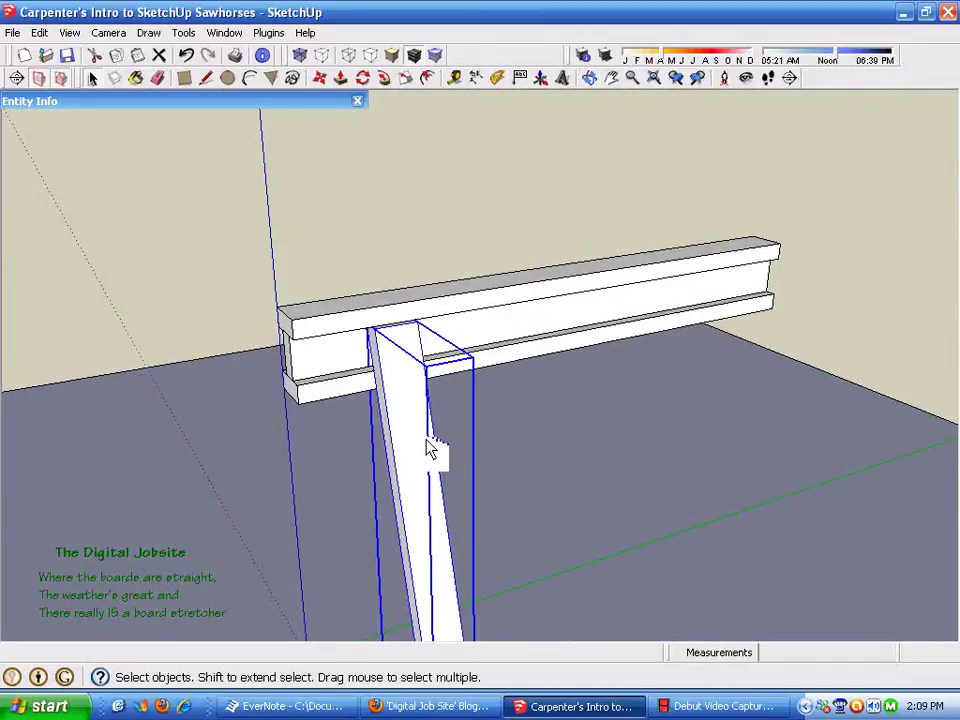
click(186, 55)
- Move the selected leg 4 inches along the rail, away from the rail's near end
click(340, 77)
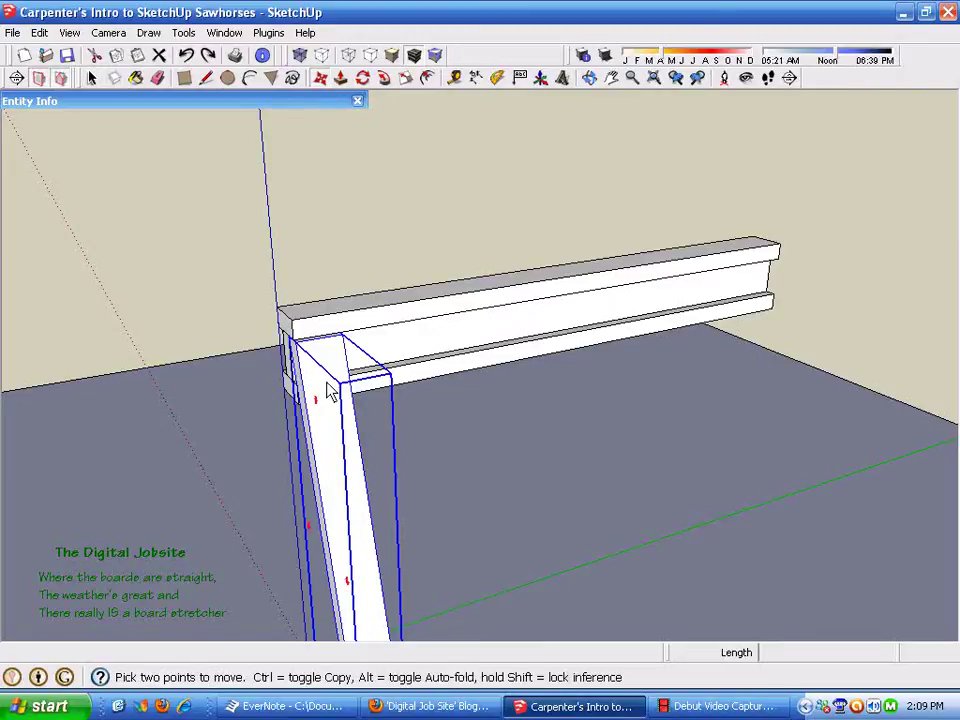
click(332, 388)
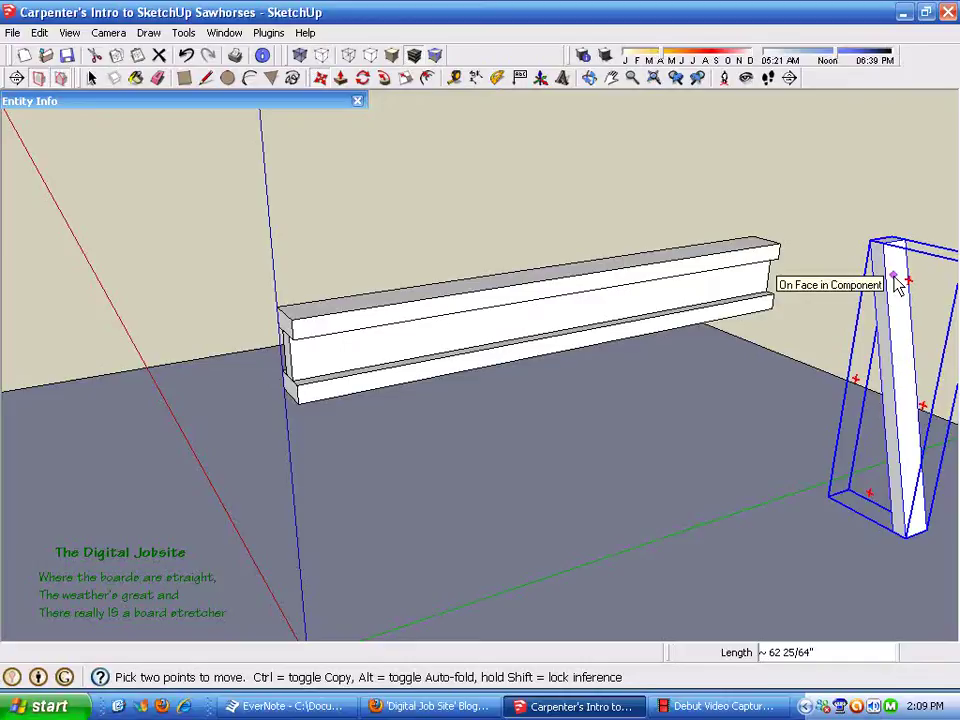
key(Escape)
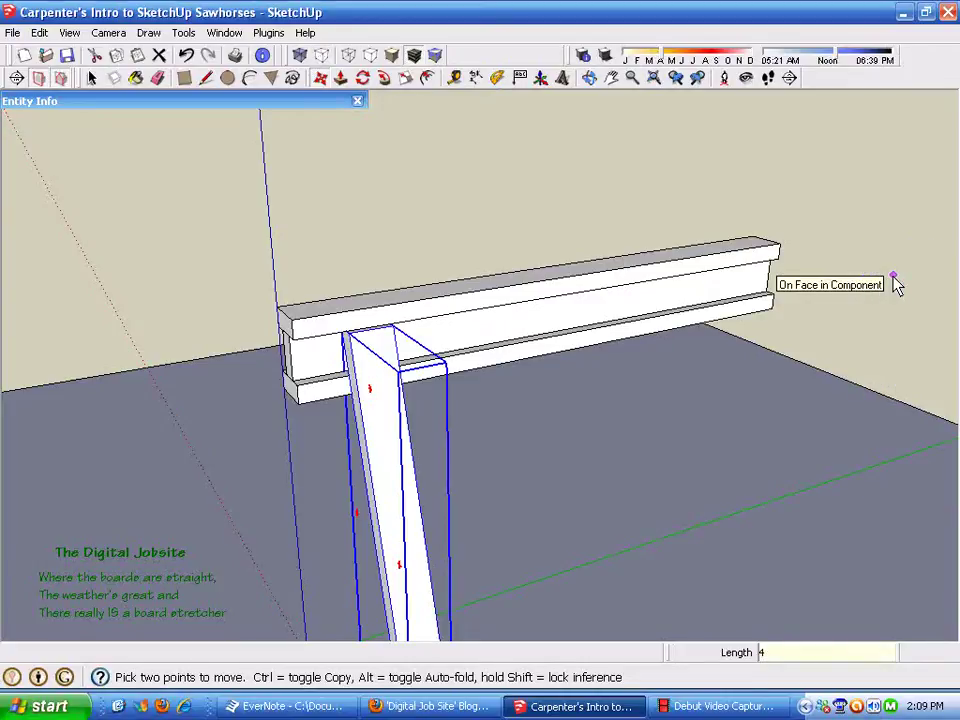
key(space)
- Examine the moved leg's position against the rail from several angles, up close and from a distance
scroll(427, 372, up, 5)
middle_drag(426, 372, 450, 418)
scroll(420, 424, down, 5)
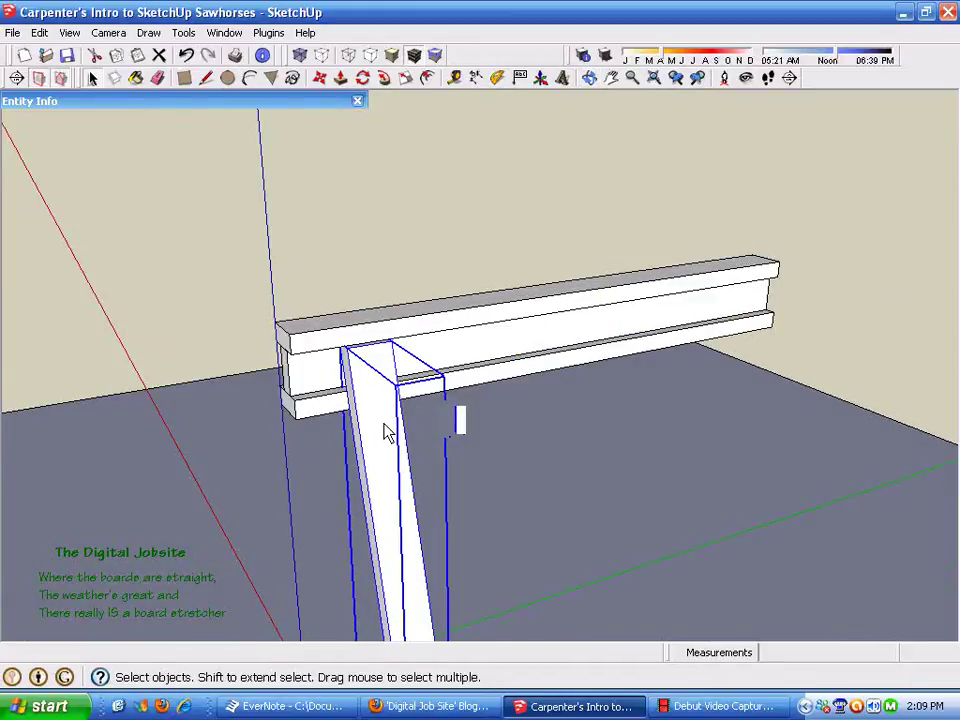
scroll(388, 432, up, 6)
middle_drag(369, 414, 405, 338)
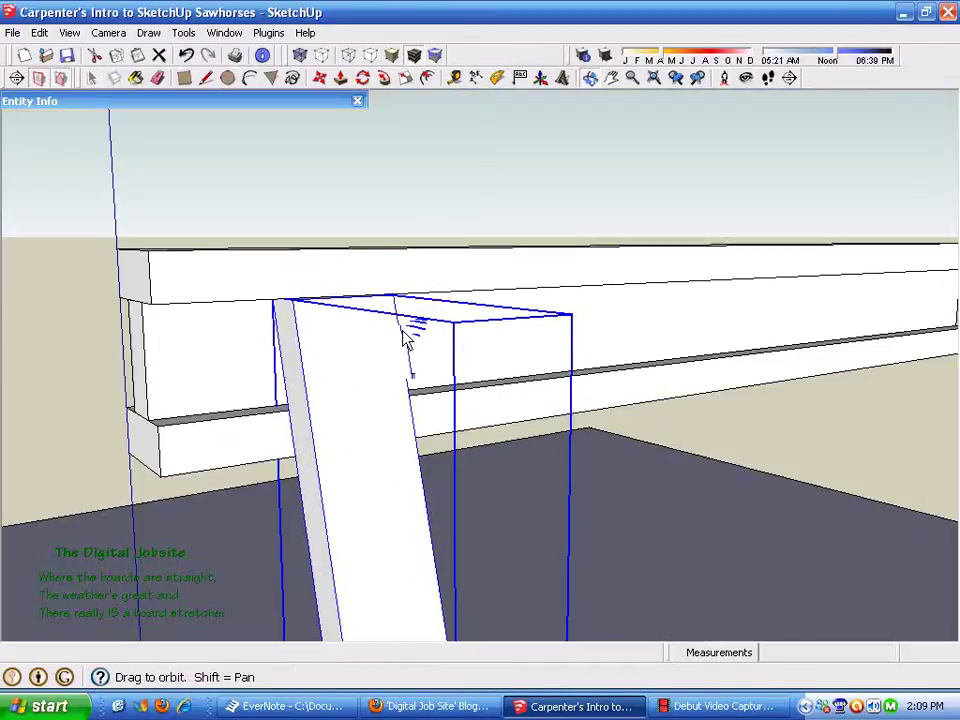
scroll(446, 424, down, 10)
middle_drag(264, 238, 482, 429)
scroll(450, 422, up, 6)
middle_drag(411, 418, 170, 328)
scroll(336, 282, down, 8)
middle_drag(279, 279, 521, 332)
scroll(422, 154, up, 5)
scroll(410, 245, down, 5)
middle_drag(410, 245, 557, 383)
scroll(424, 435, up, 3)
scroll(395, 220, up, 5)
scroll(378, 233, down, 5)
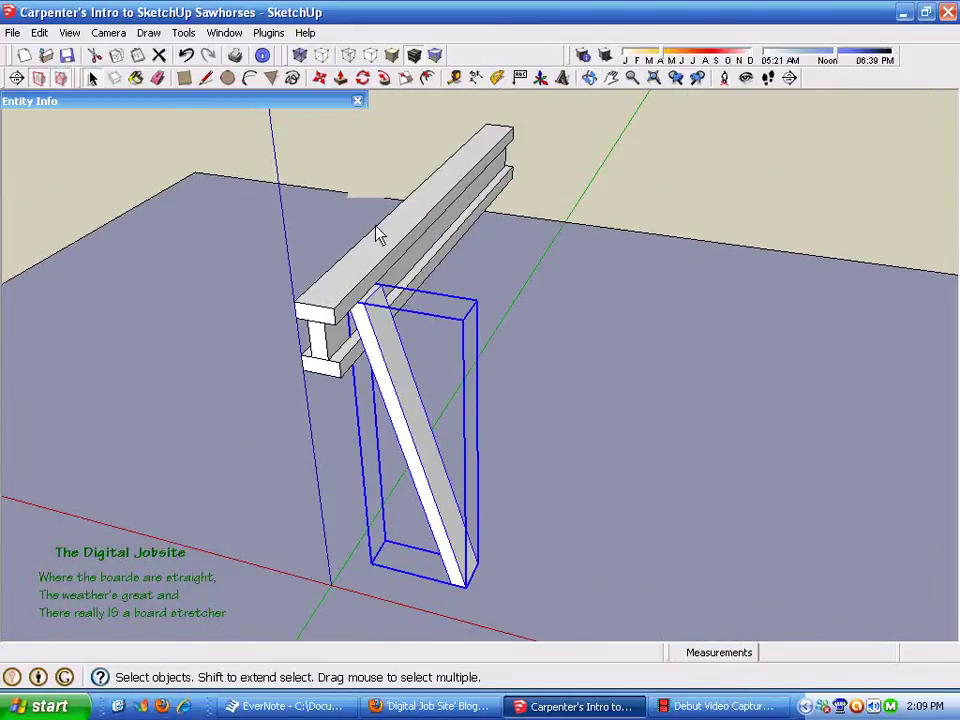
- Copy the leg about 30 5/8 inches across to the opposite side of the rail with the Move tool
click(321, 84)
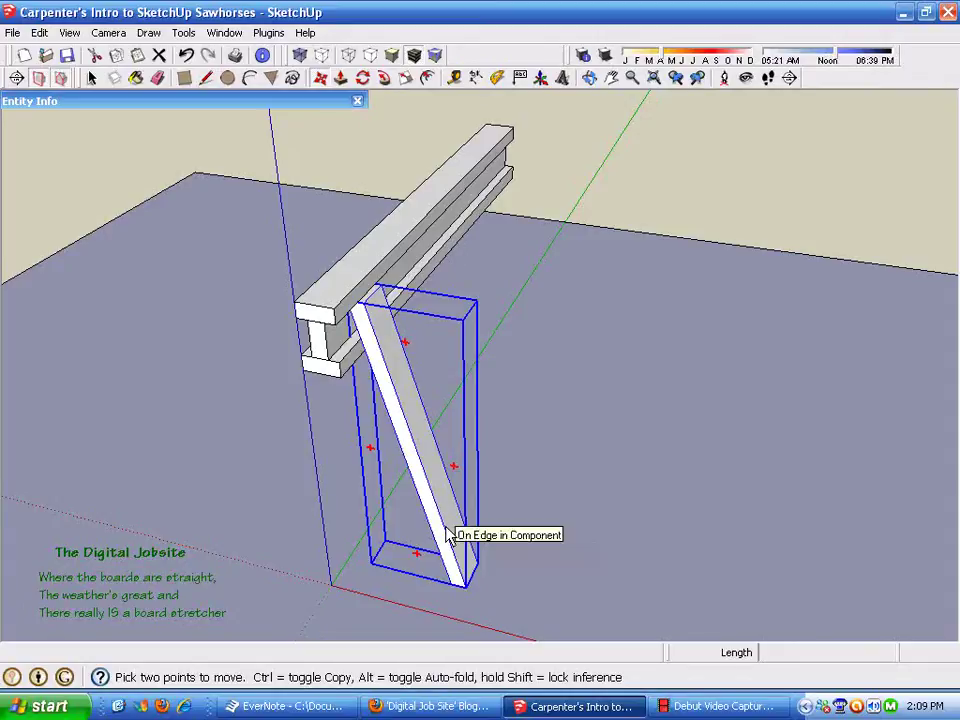
key(ctrl)
click(443, 524)
click(178, 472)
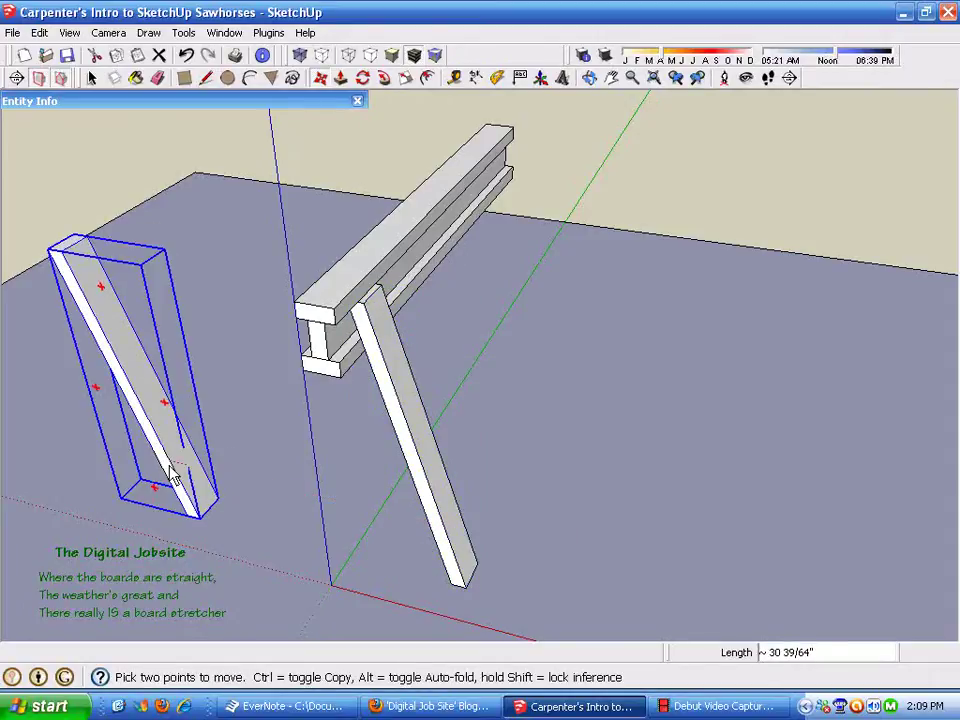
- Rotate the copied leg exactly 180 degrees about a vertical axis with the Rotate tool
click(362, 78)
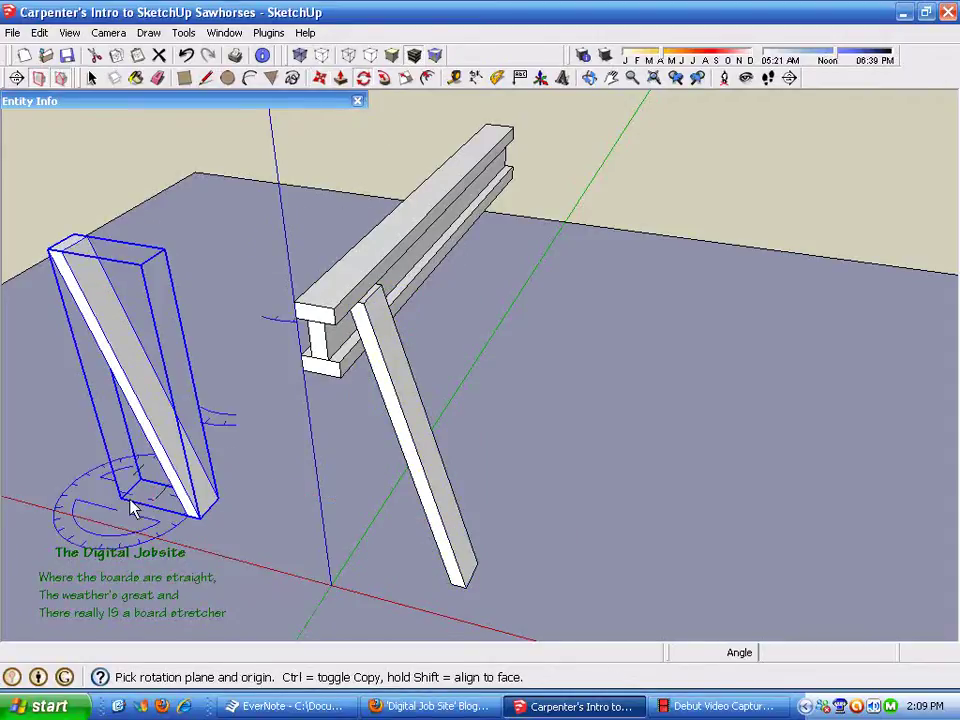
click(44, 460)
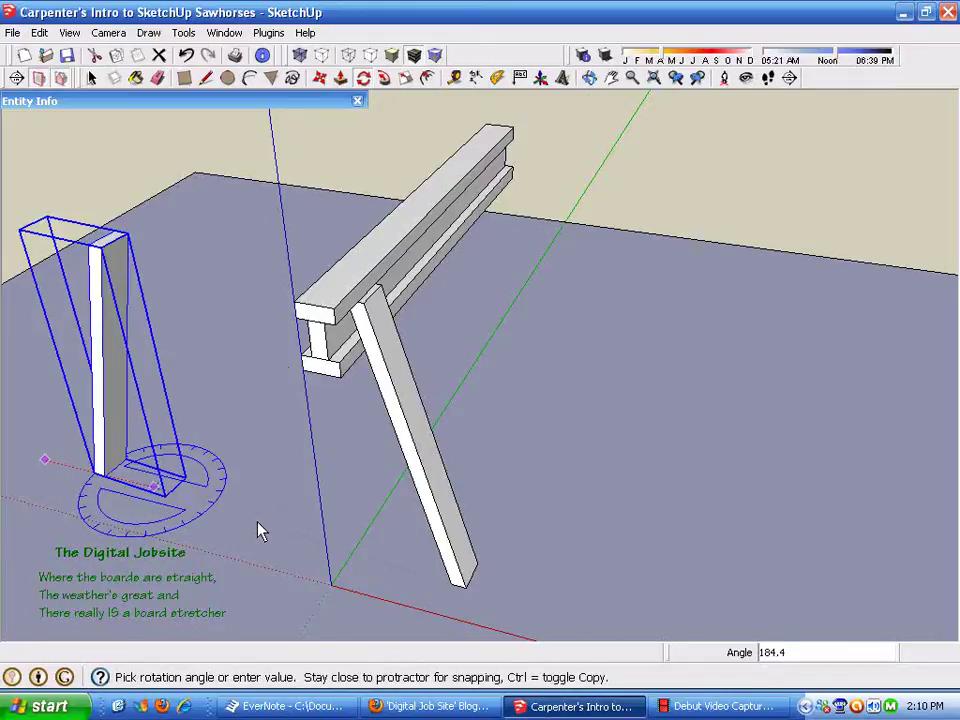
click(227, 508)
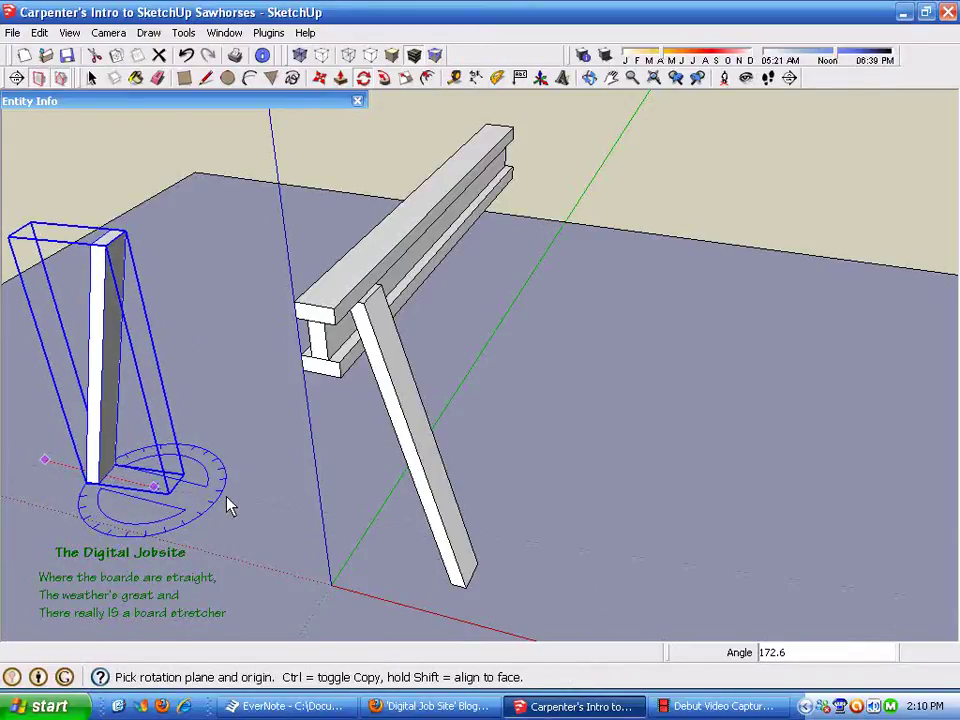
text(18)
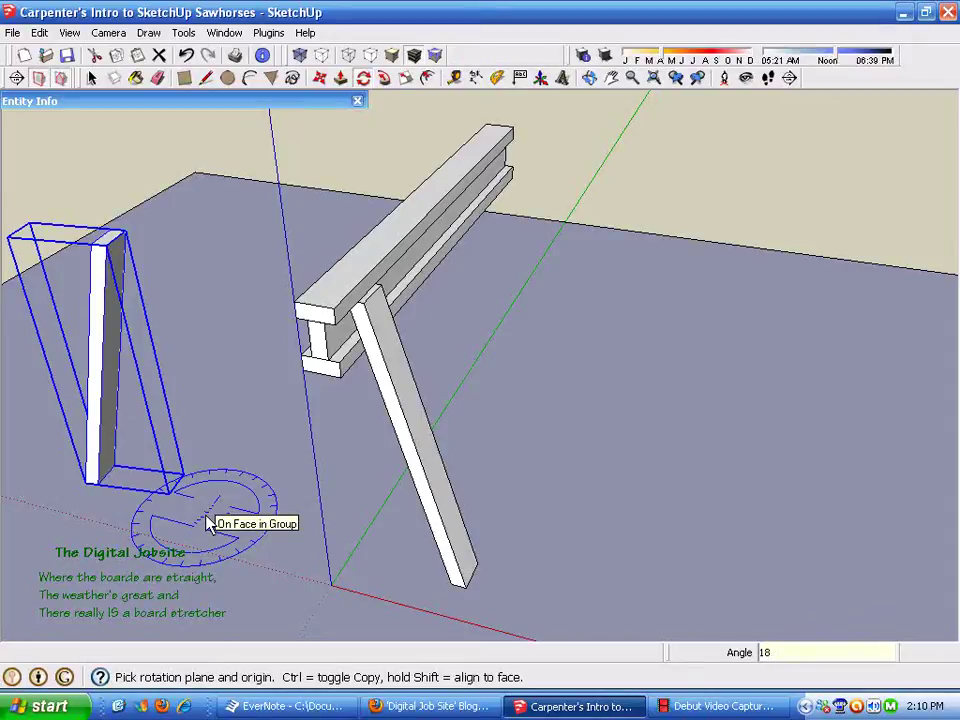
text(0)
key(Return)
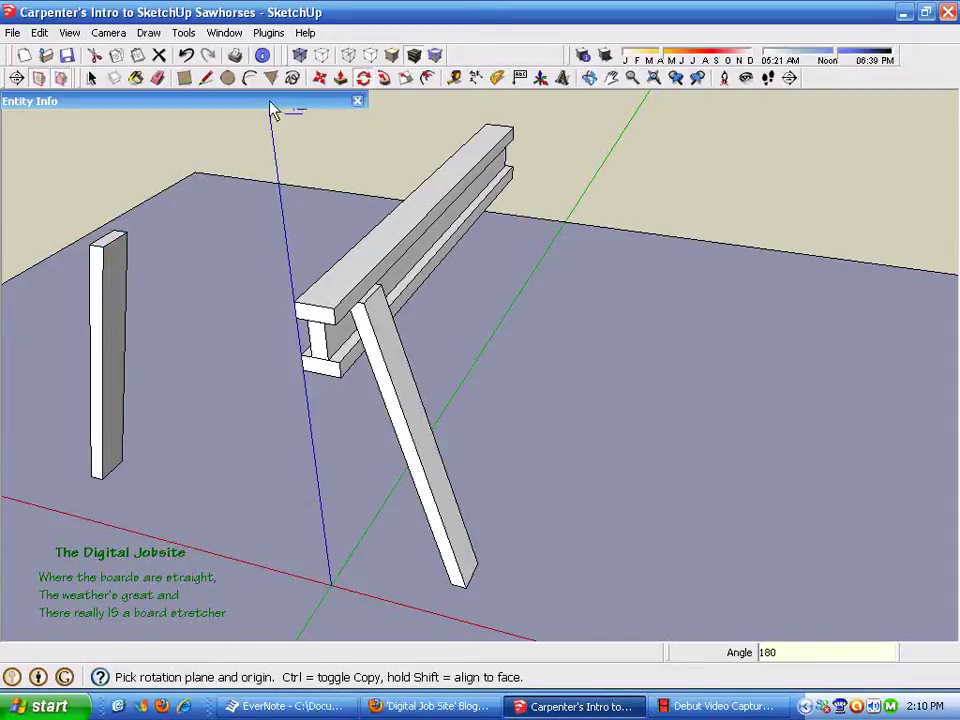
- Move the rotated leg by its top corner to the near end of the rail, under the top board
click(320, 77)
click(102, 249)
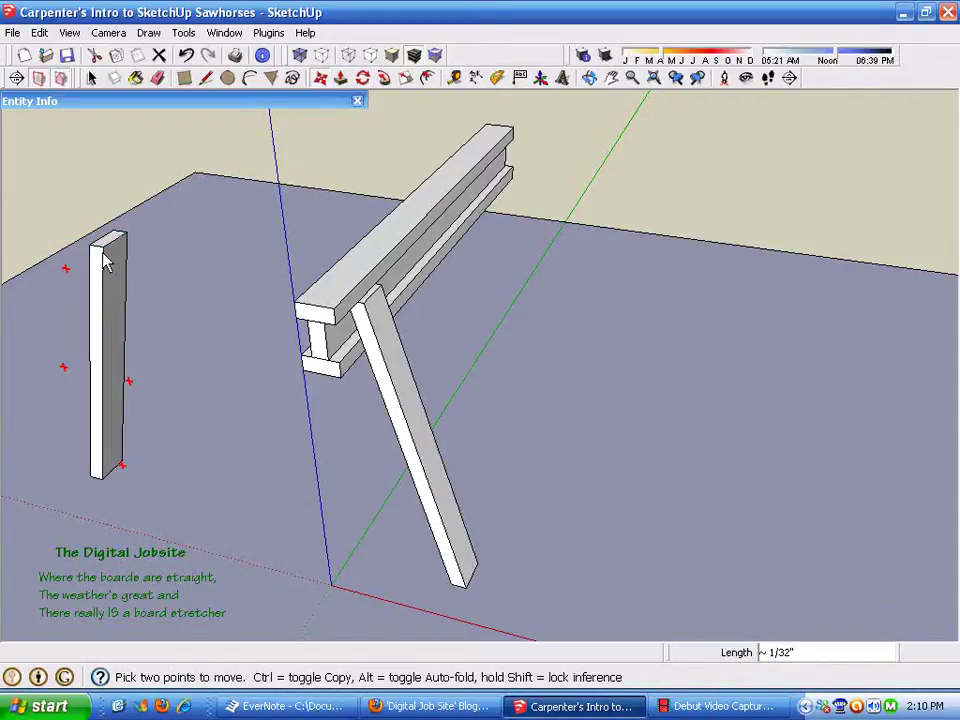
click(321, 315)
middle_drag(352, 392, 440, 358)
click(411, 352)
middle_drag(566, 388, 367, 460)
key(space)
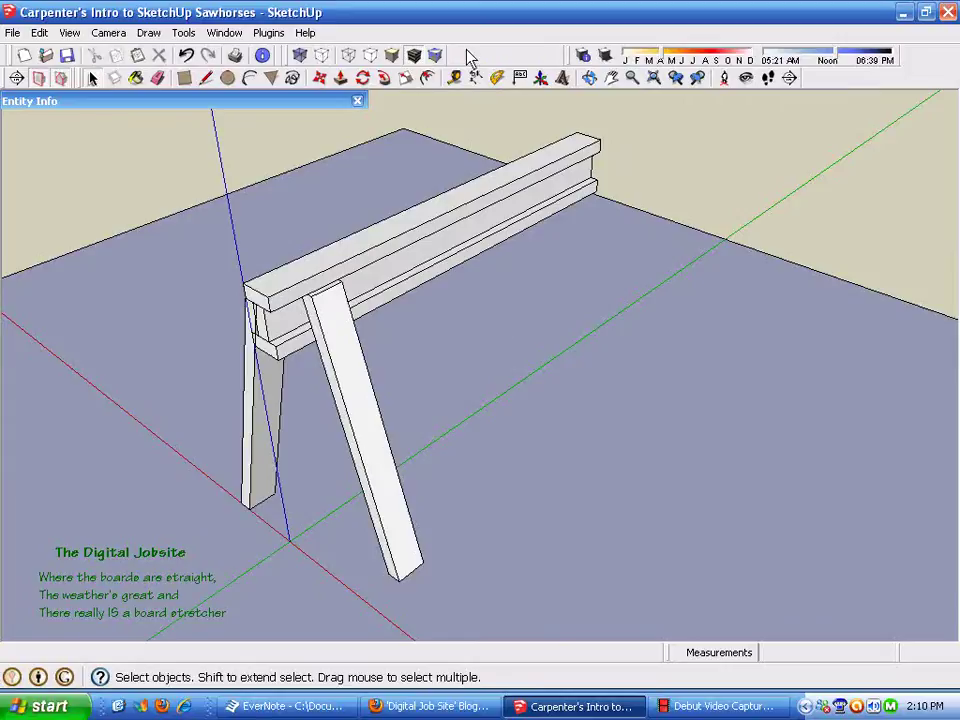
- Try to copy the original leg away from the rail with the Move tool
click(375, 396)
key(m)
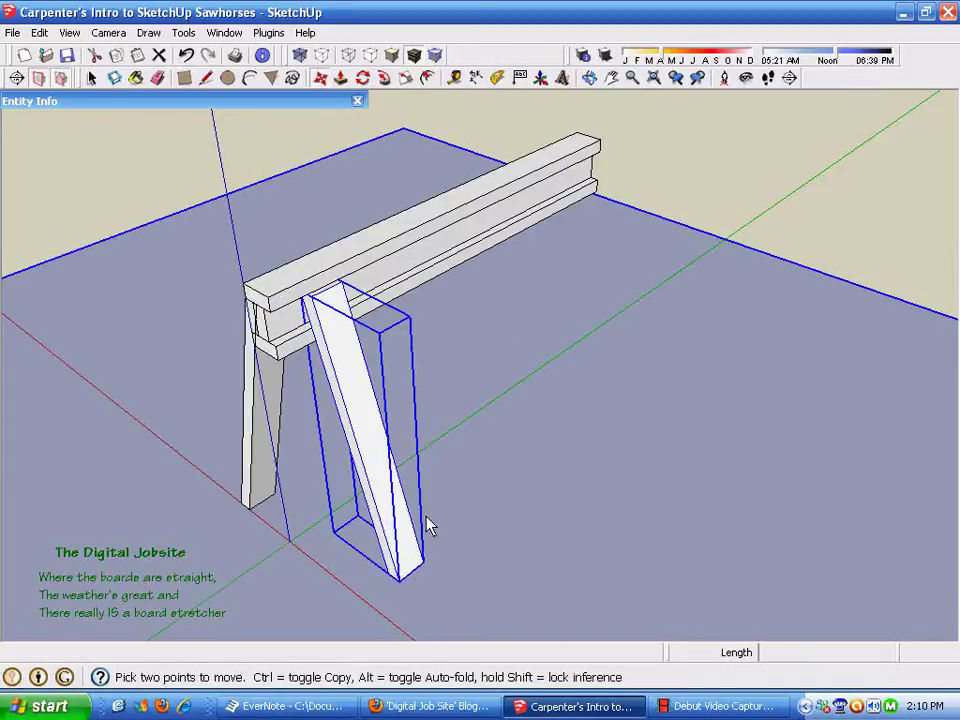
click(427, 516)
key(ctrl)
click(621, 347)
click(616, 483)
click(584, 511)
- Undo the leg copies, the rotation and the moves until only the original leg stands against the rail
click(187, 56)
click(187, 56)
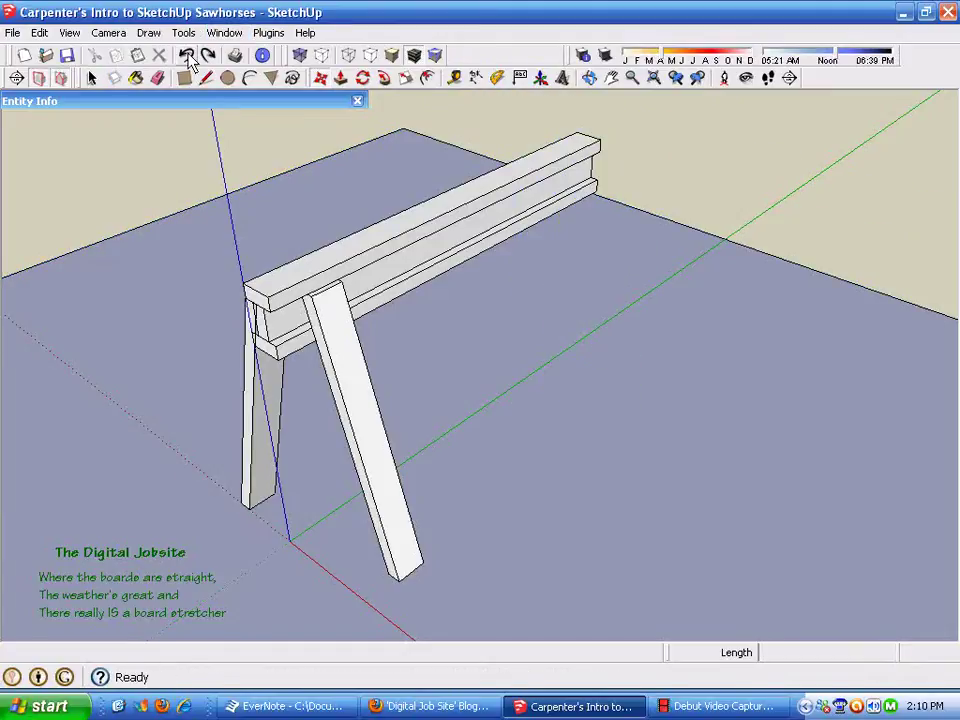
click(187, 56)
click(187, 56)
click(188, 57)
click(188, 57)
click(188, 57)
middle_drag(336, 360, 553, 486)
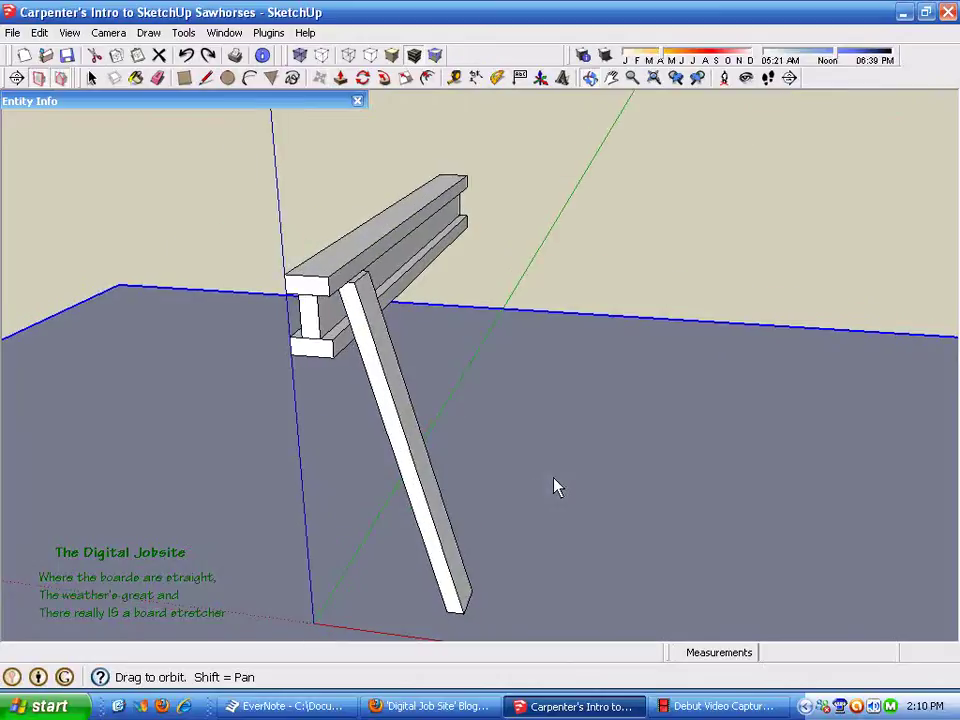
key(m)
click(407, 471)
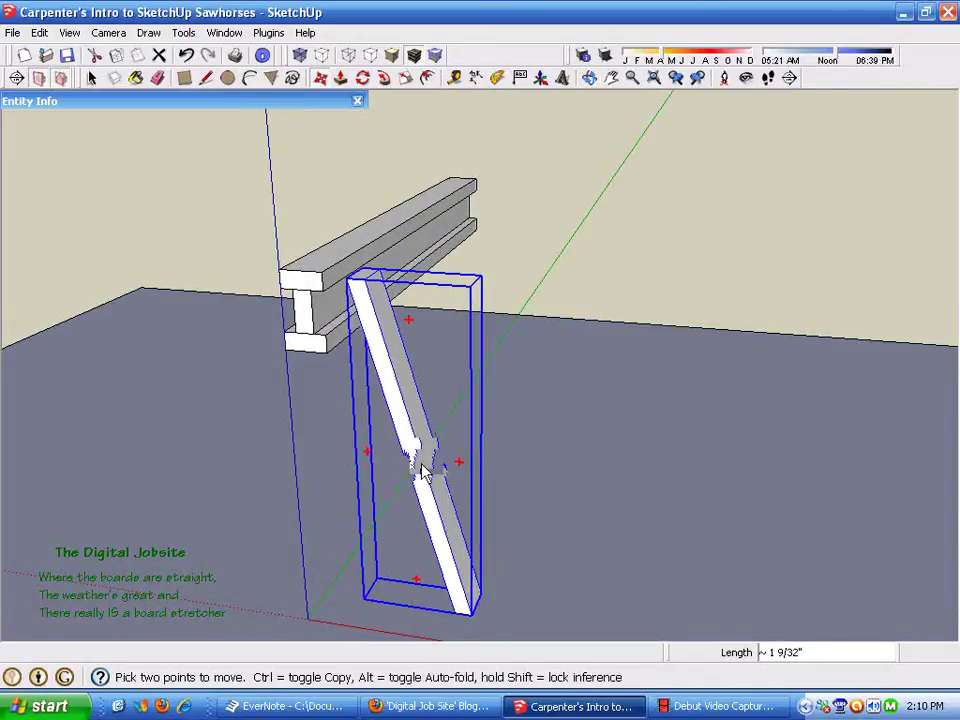
click(424, 463)
key(space)
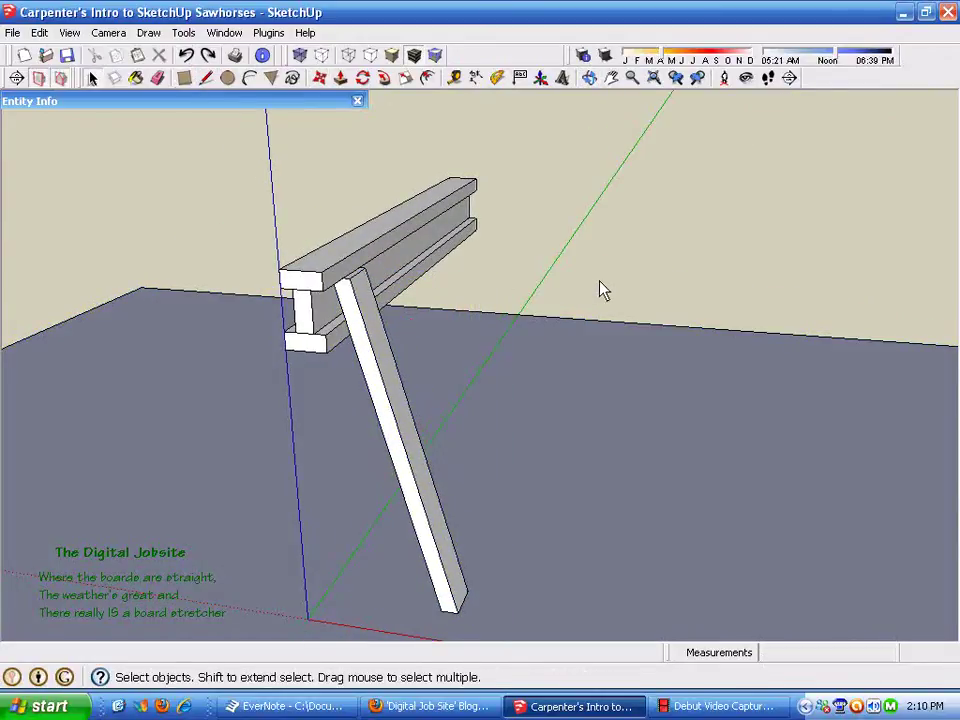
- Move the leg 4 inches by its top inner corner to the rail's near end, where the web meets the top board
click(340, 78)
scroll(493, 570, up, 3)
scroll(499, 587, down, 2)
middle_drag(527, 648, 548, 625)
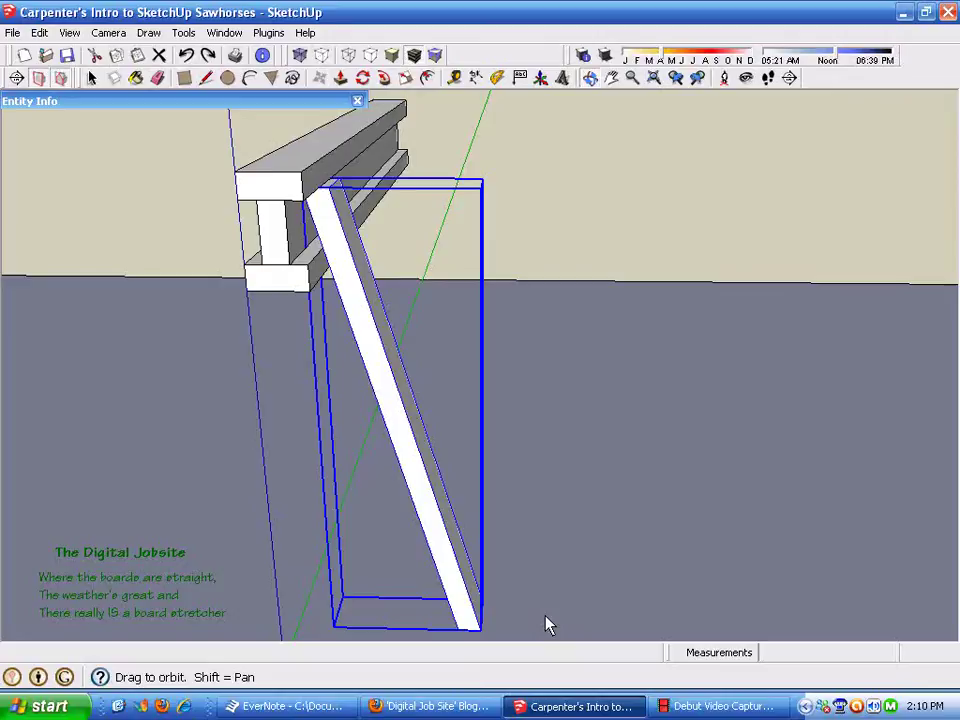
scroll(414, 596, up, 2)
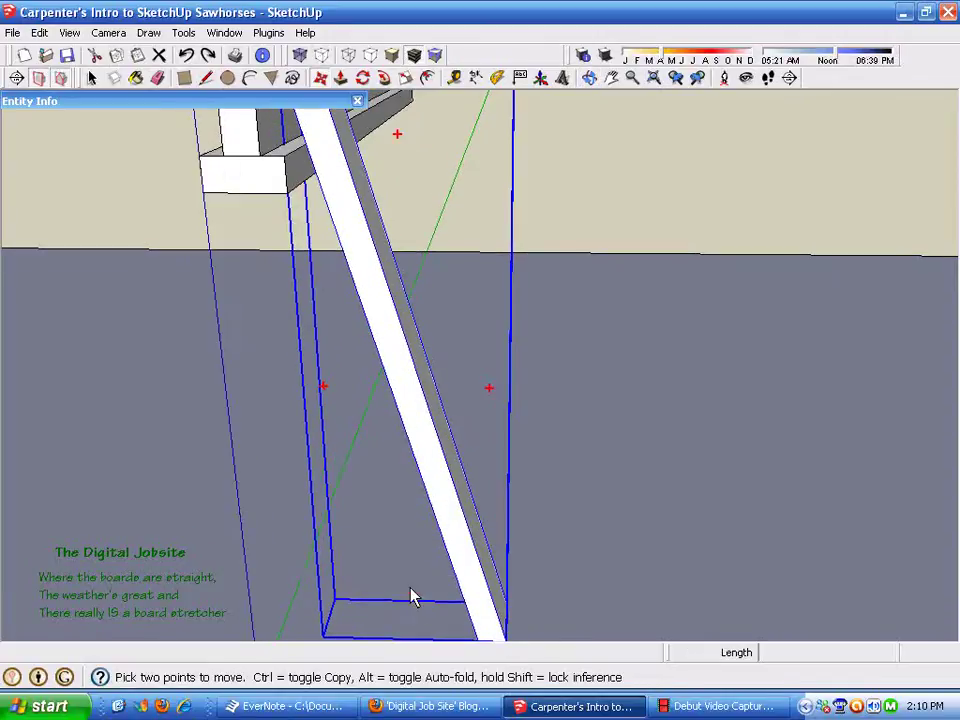
scroll(405, 615, down, 3)
middle_drag(390, 568, 508, 607)
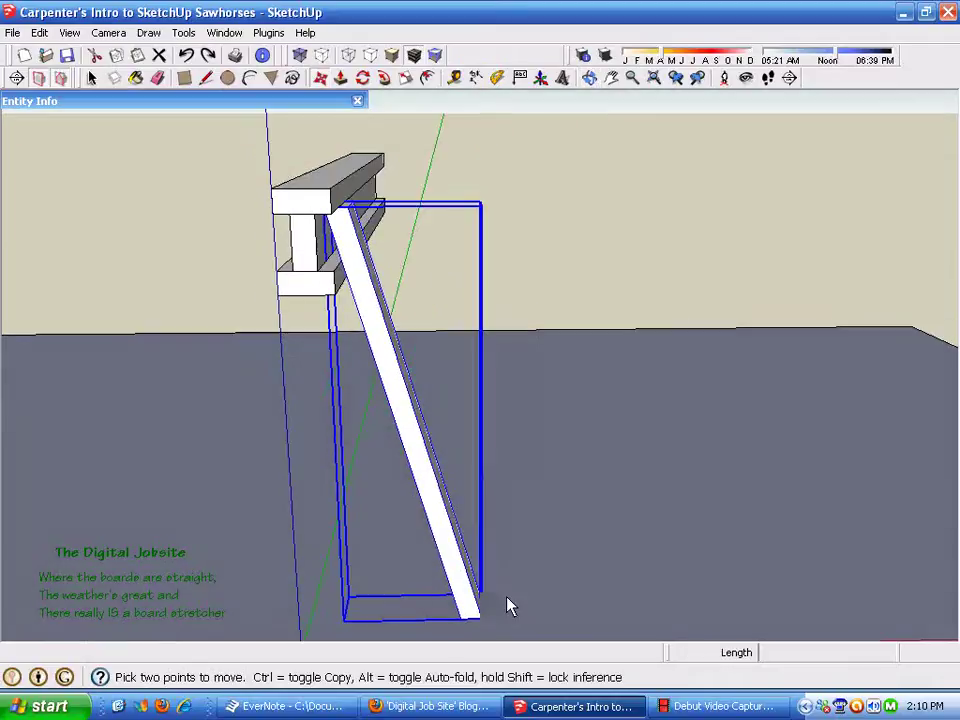
scroll(355, 360, up, 4)
scroll(330, 400, down, 3)
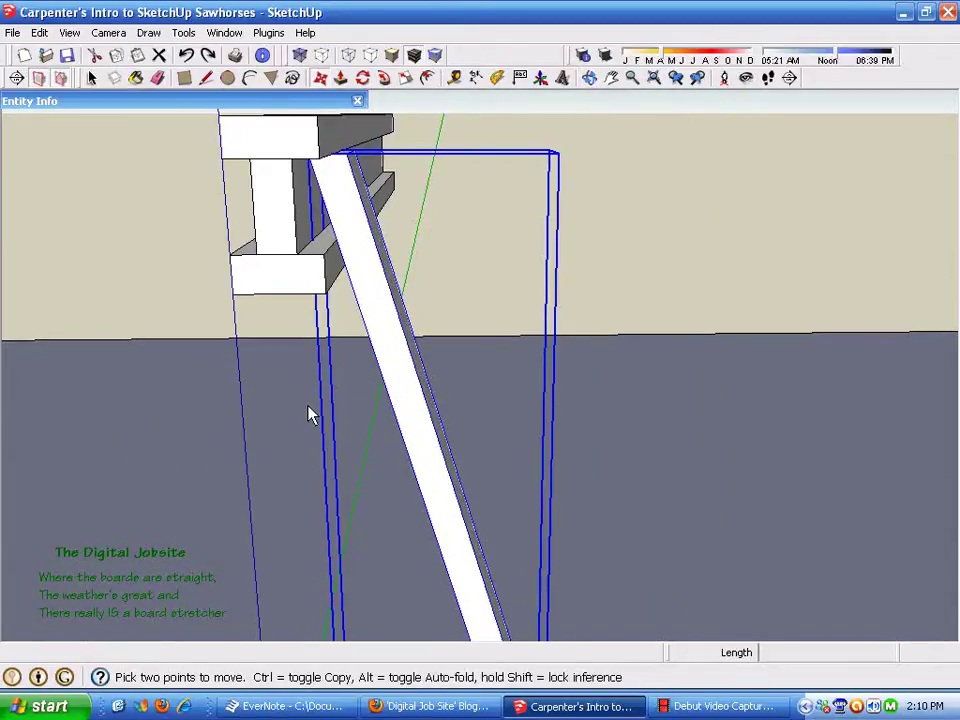
middle_drag(315, 401, 274, 208)
scroll(538, 460, down, 4)
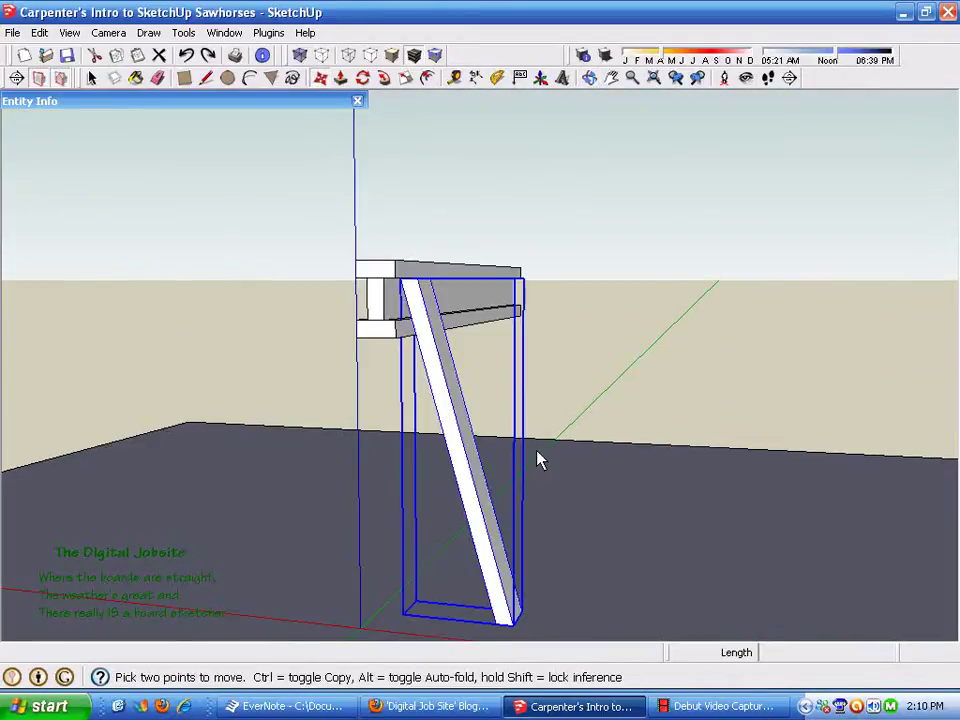
scroll(388, 204, up, 5)
scroll(372, 253, down, 3)
middle_drag(345, 557, 350, 598)
scroll(350, 598, up, 2)
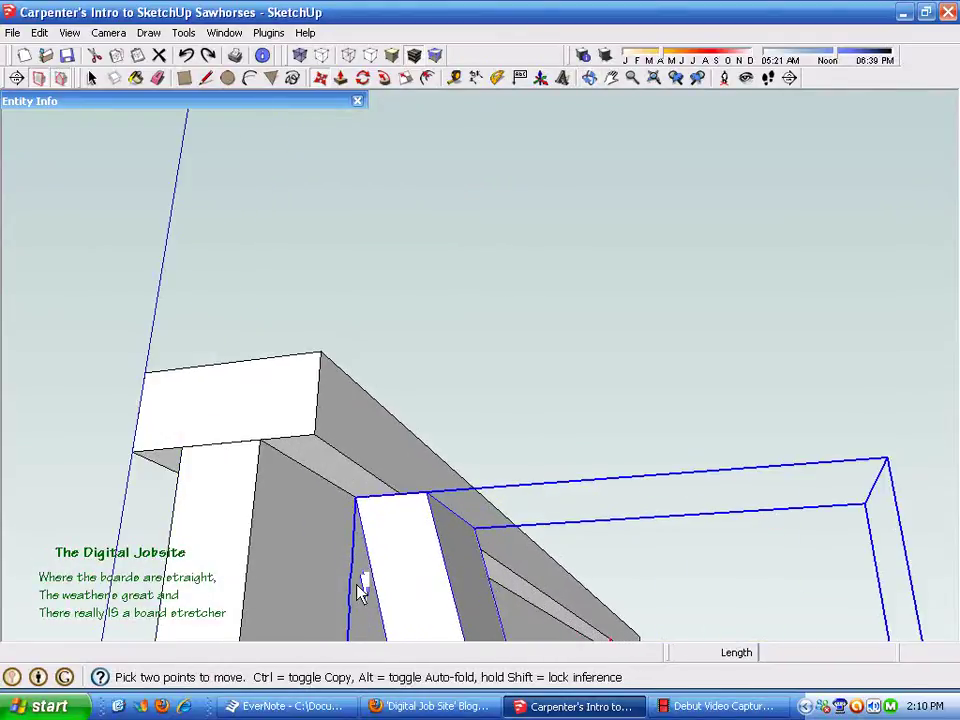
click(360, 507)
click(260, 441)
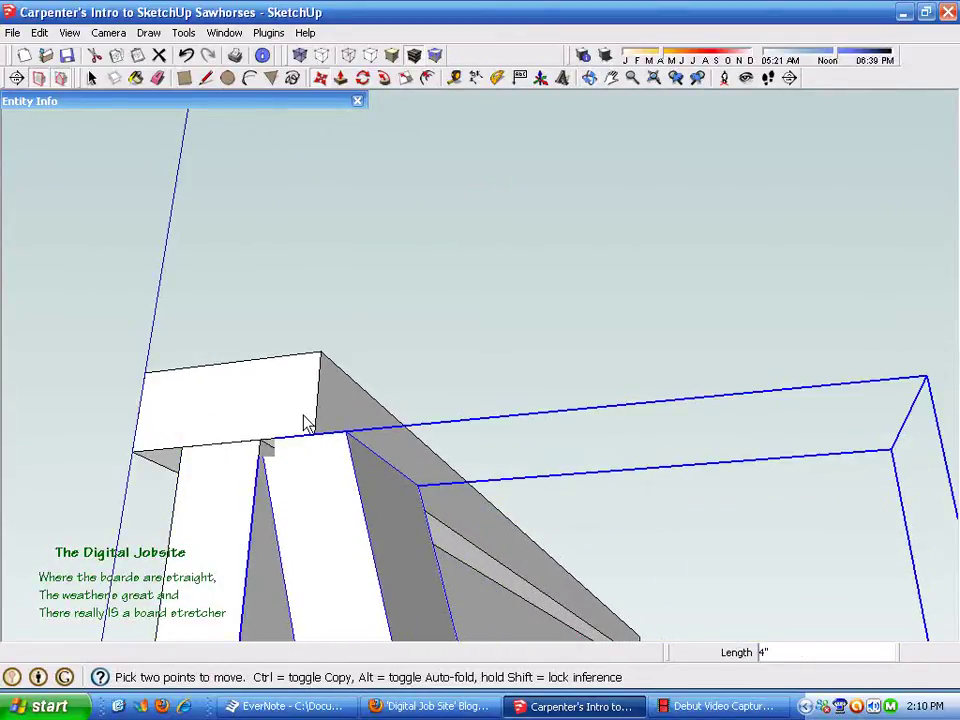
- Copy the leg 1 1/2 inches from its top inner corner to the opposite top corner of the rail's web
scroll(312, 300, down, 3)
click(654, 79)
middle_drag(560, 250, 530, 588)
scroll(525, 390, up, 8)
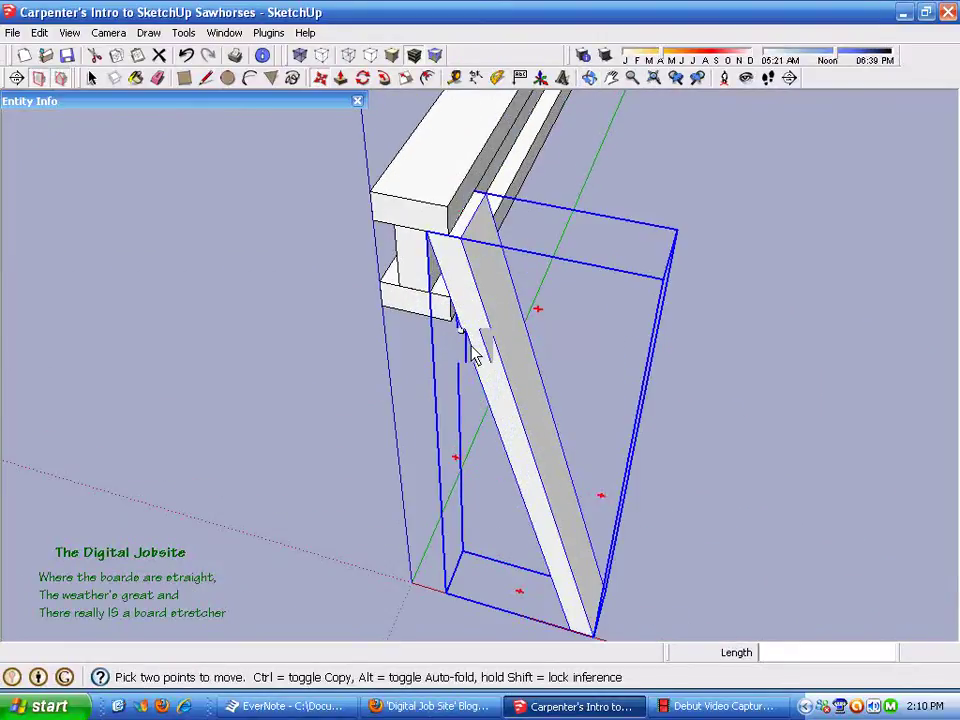
middle_drag(497, 236, 628, 193)
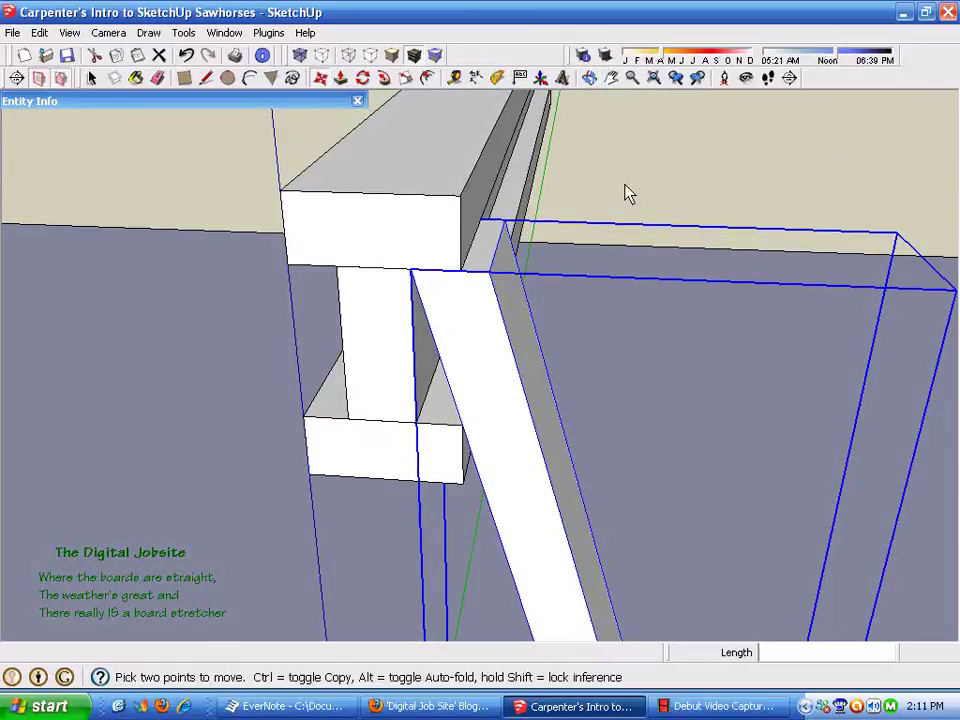
click(320, 79)
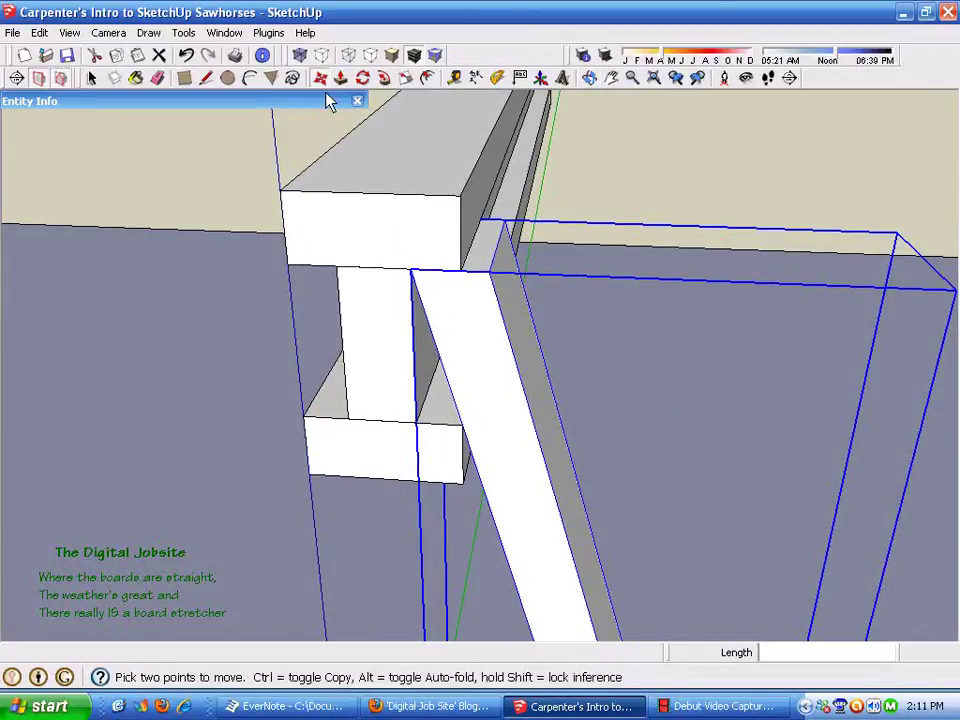
key(ctrl)
click(413, 280)
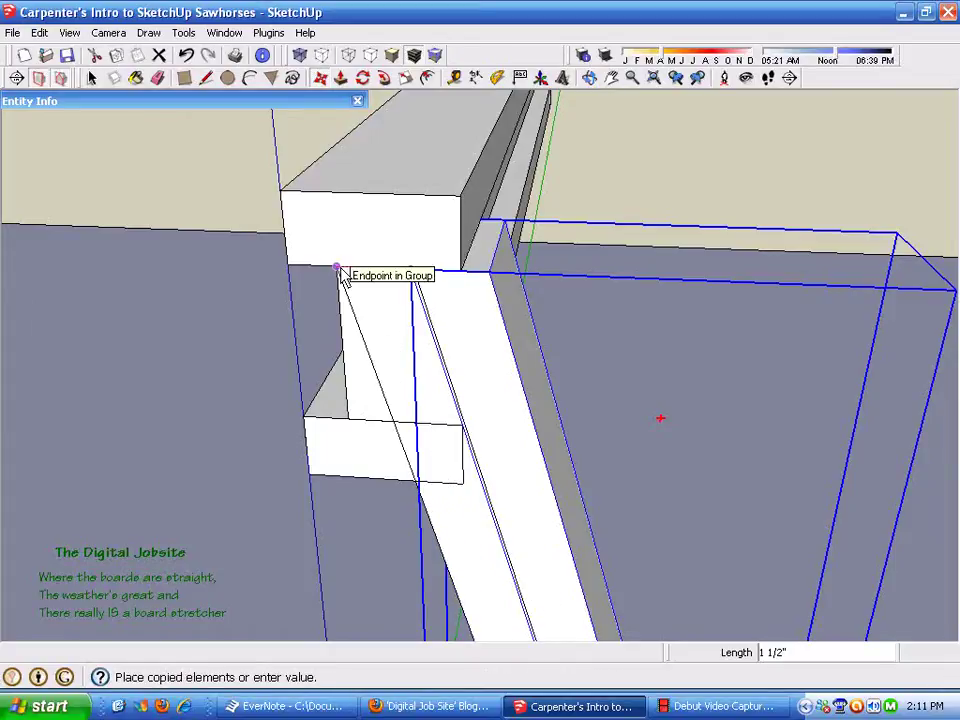
click(338, 271)
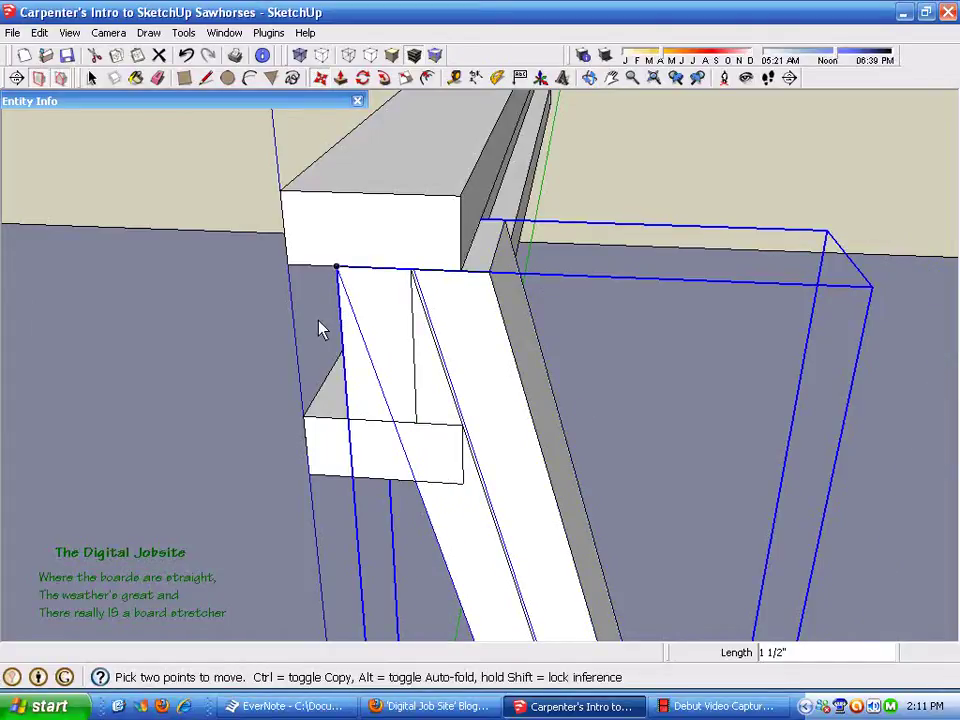
- Activate the Scale tool on the copied leg
scroll(288, 262, down, 3)
scroll(398, 522, up, 5)
scroll(392, 412, down, 1)
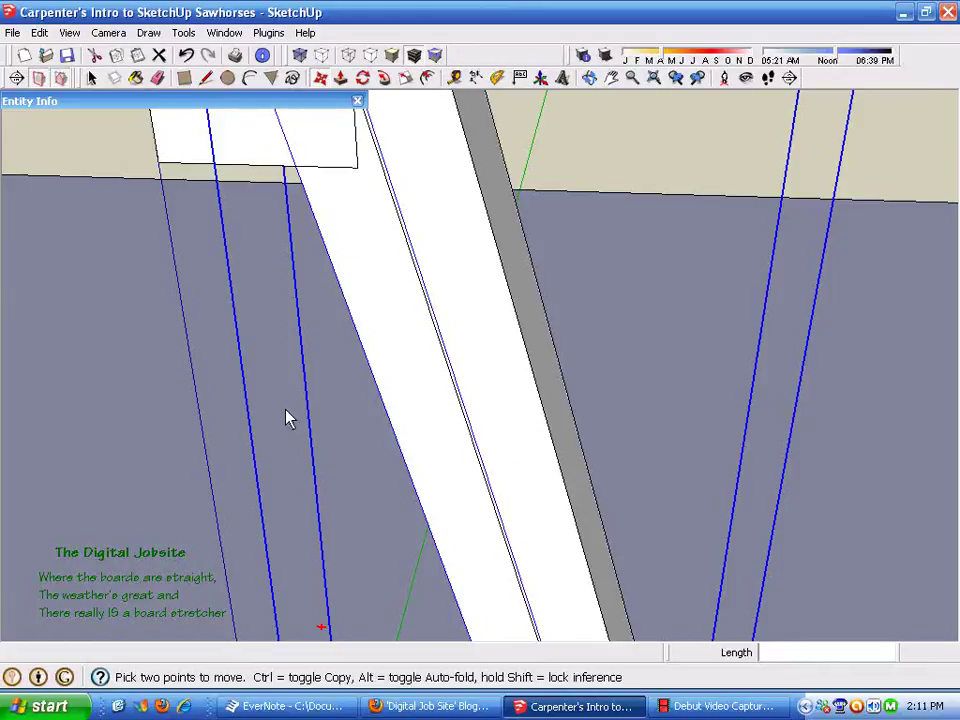
key(space)
middle_drag(905, 168, 567, 487)
middle_drag(380, 296, 606, 463)
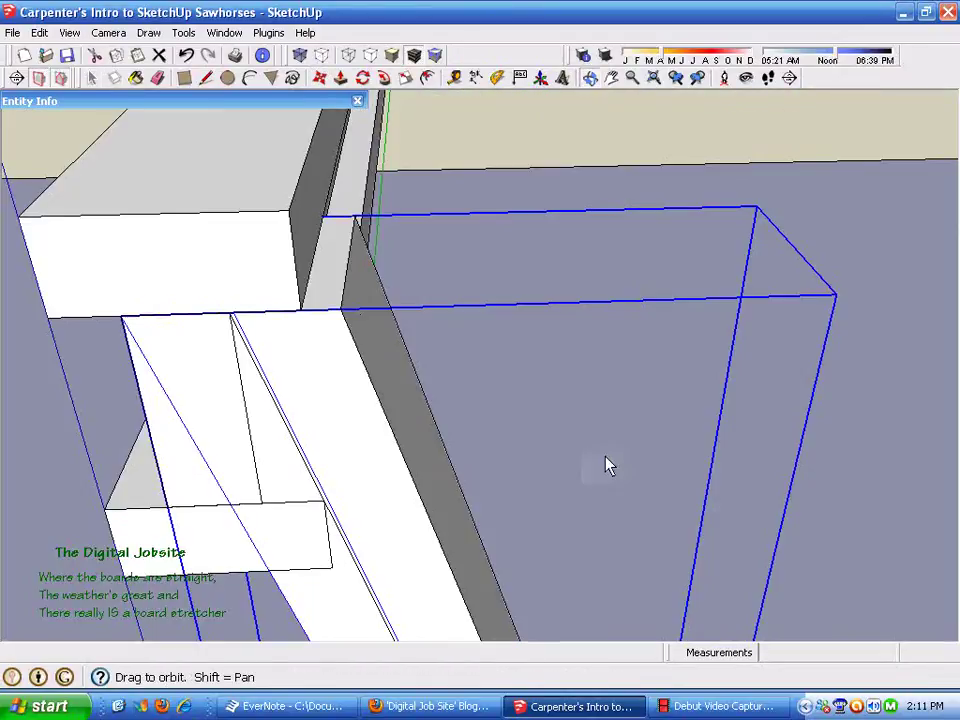
scroll(390, 310, up, 1)
middle_drag(198, 282, 208, 386)
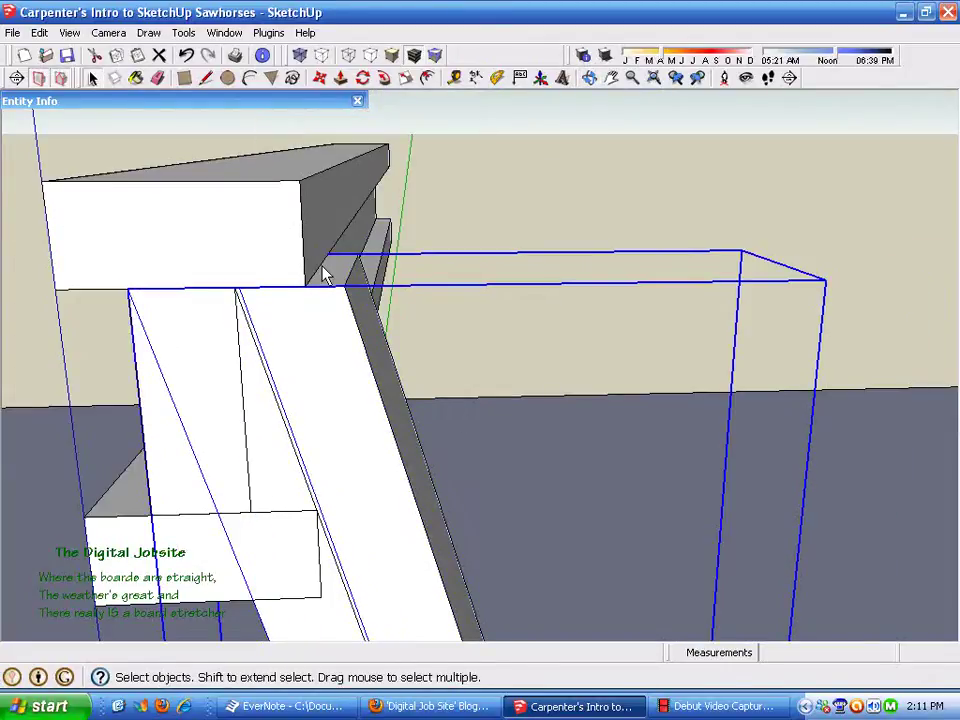
click(407, 80)
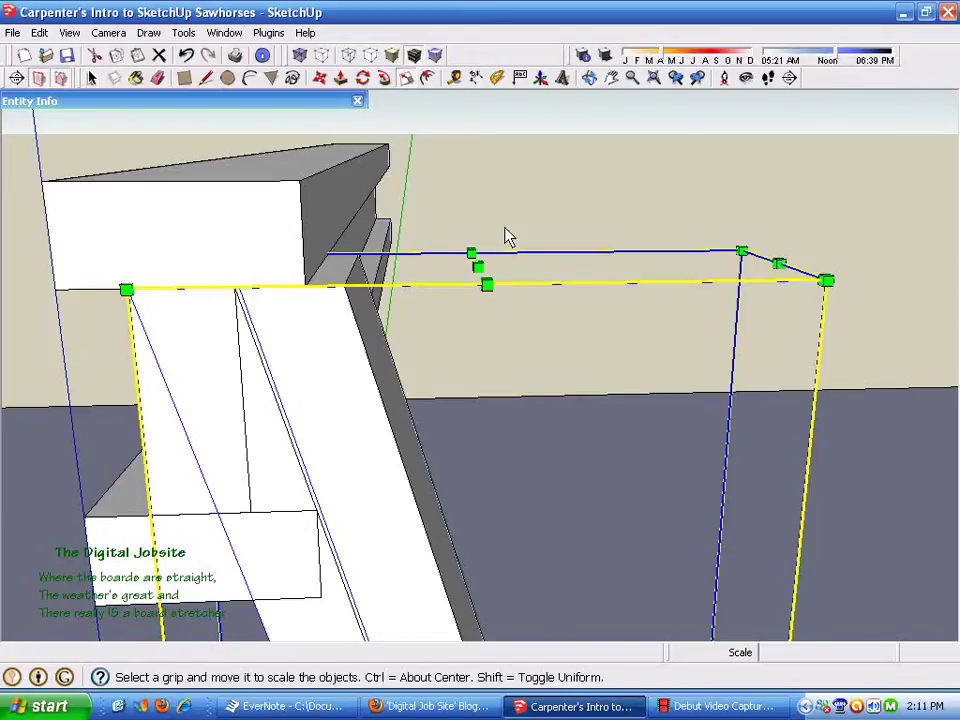
- Try to scale the copied leg from a grip at its bounding box's upper outer corner, and undo the change
scroll(505, 237, down, 5)
middle_drag(372, 106, 560, 325)
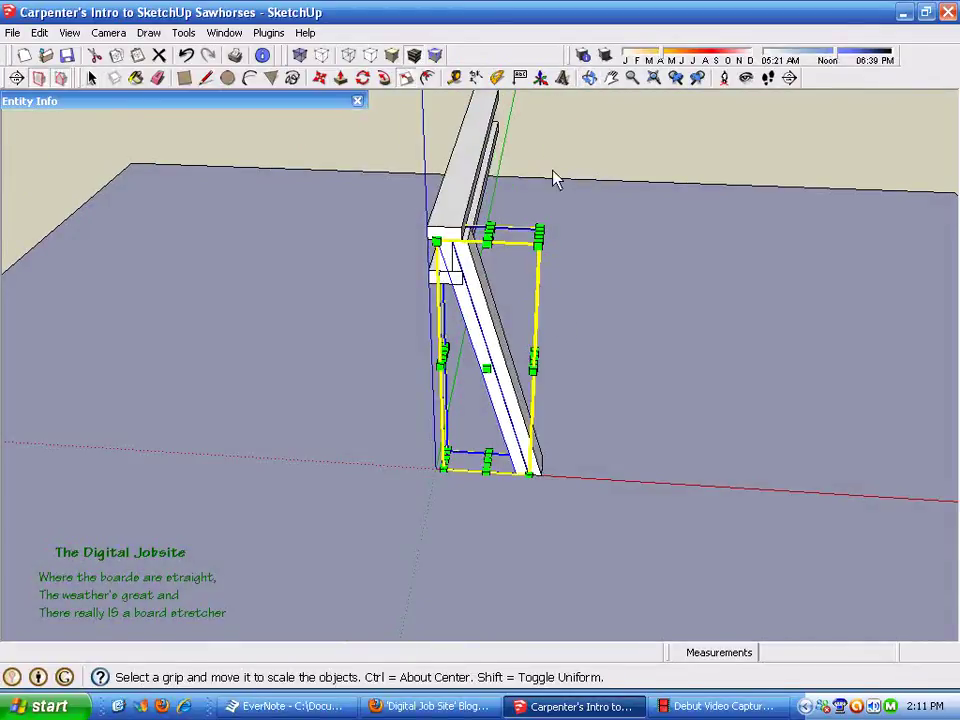
scroll(600, 310, up, 5)
middle_drag(390, 491, 565, 447)
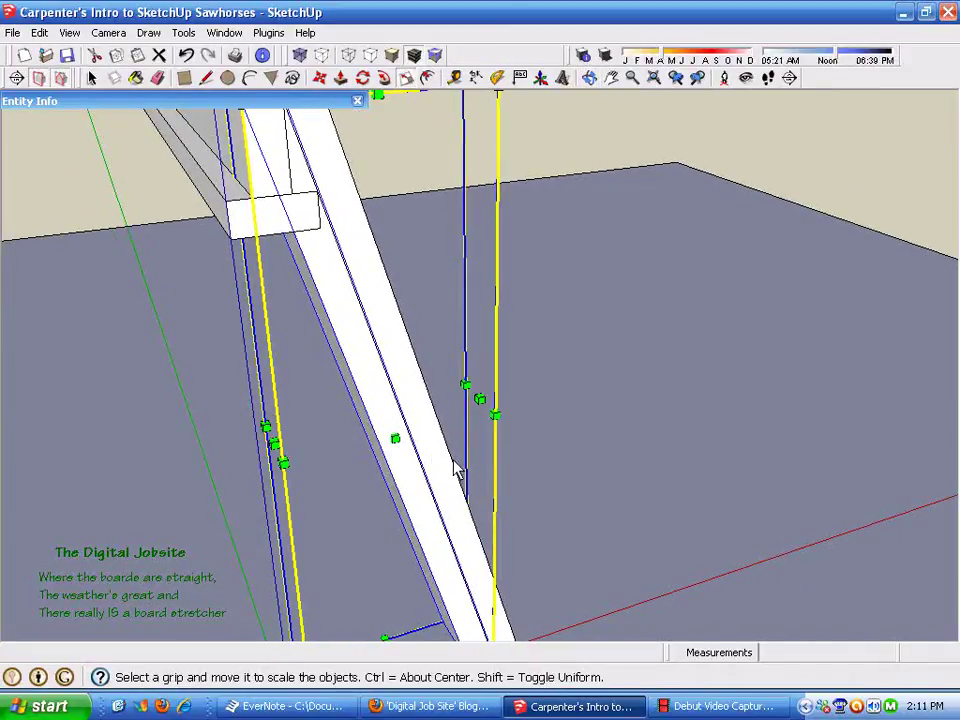
scroll(437, 488, up, 2)
scroll(454, 454, down, 4)
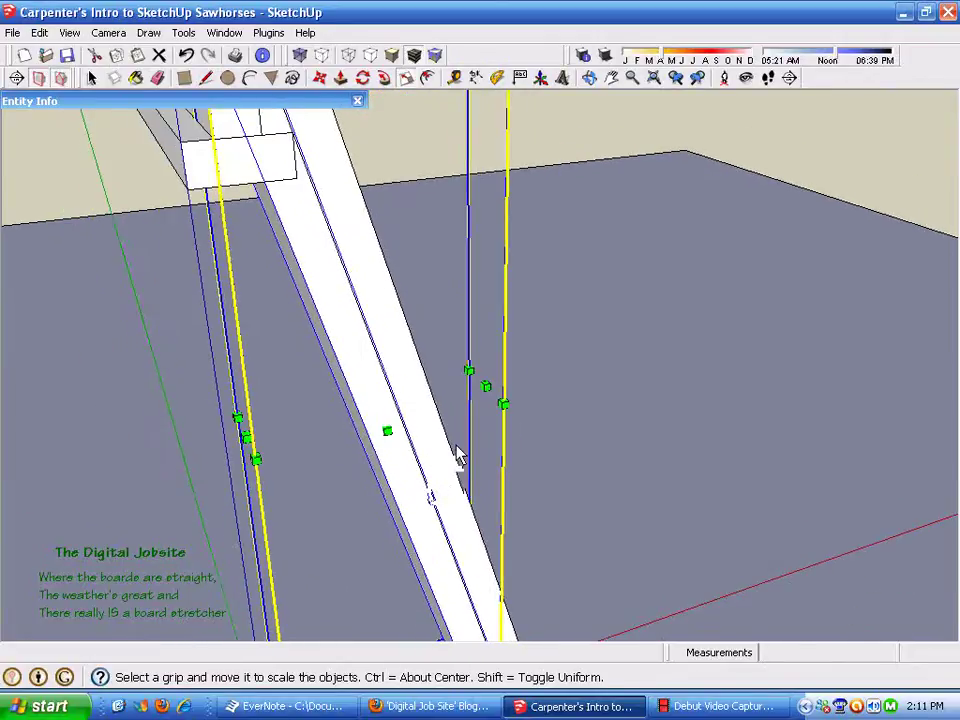
middle_drag(454, 456, 480, 161)
drag(493, 133, 467, 152)
middle_drag(590, 318, 577, 284)
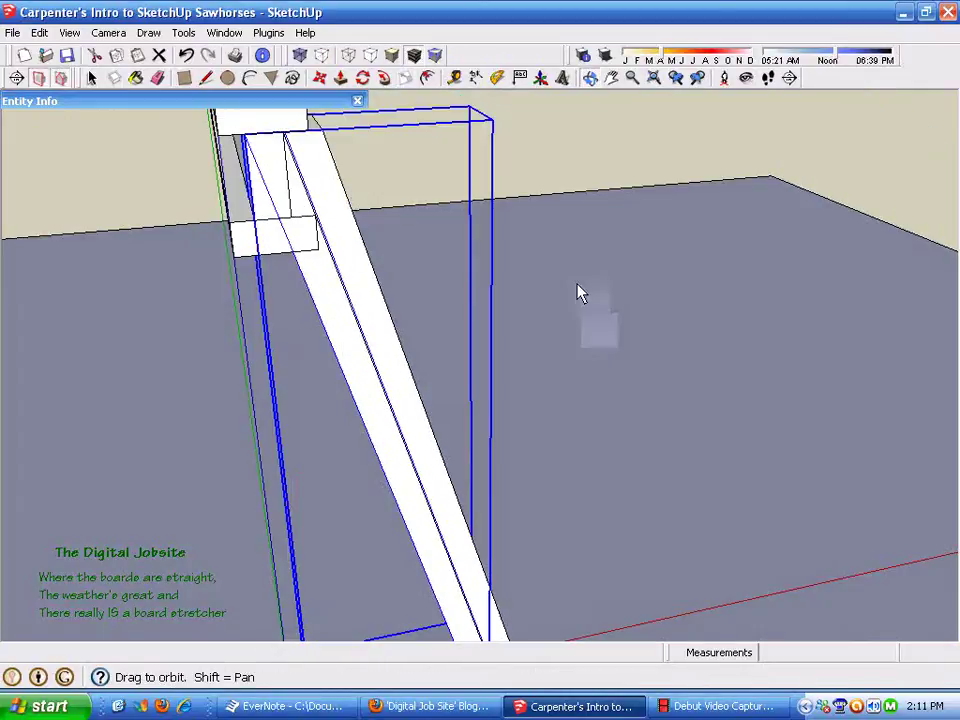
click(186, 55)
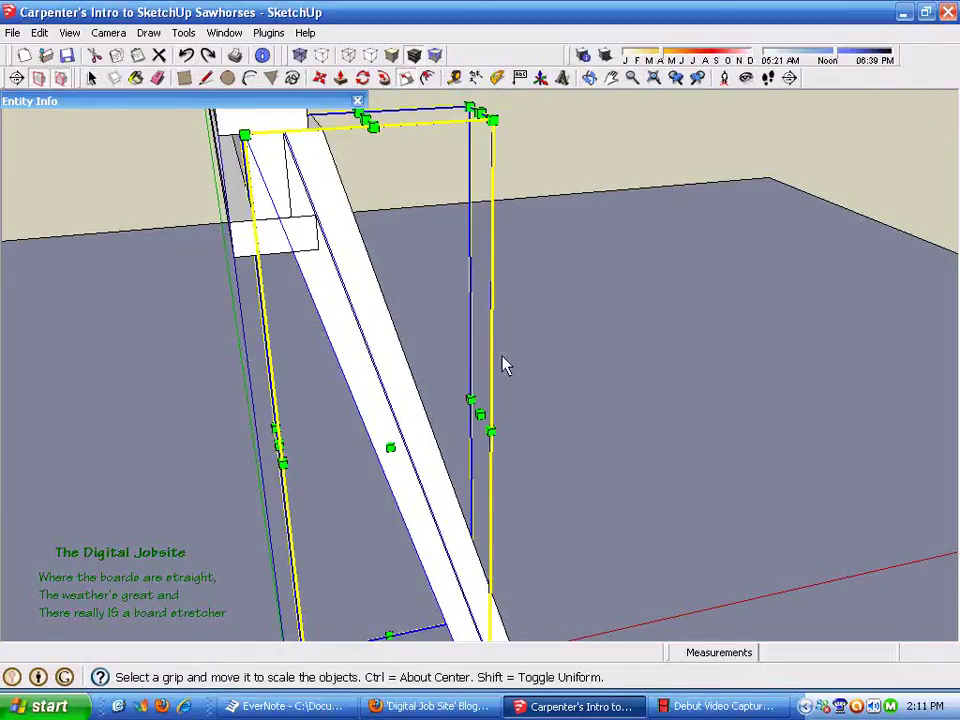
- Mirror the copied leg by scaling it -1.00 along the red axis about its inner side
middle_drag(532, 434, 404, 596)
middle_drag(195, 515, 380, 502)
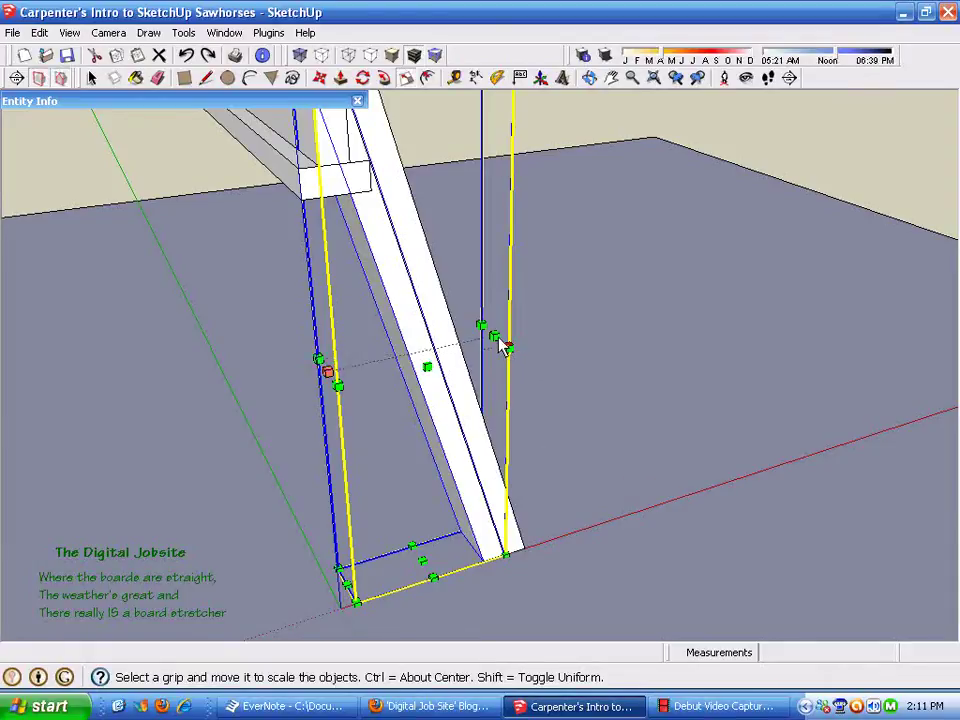
scroll(503, 355, up, 2)
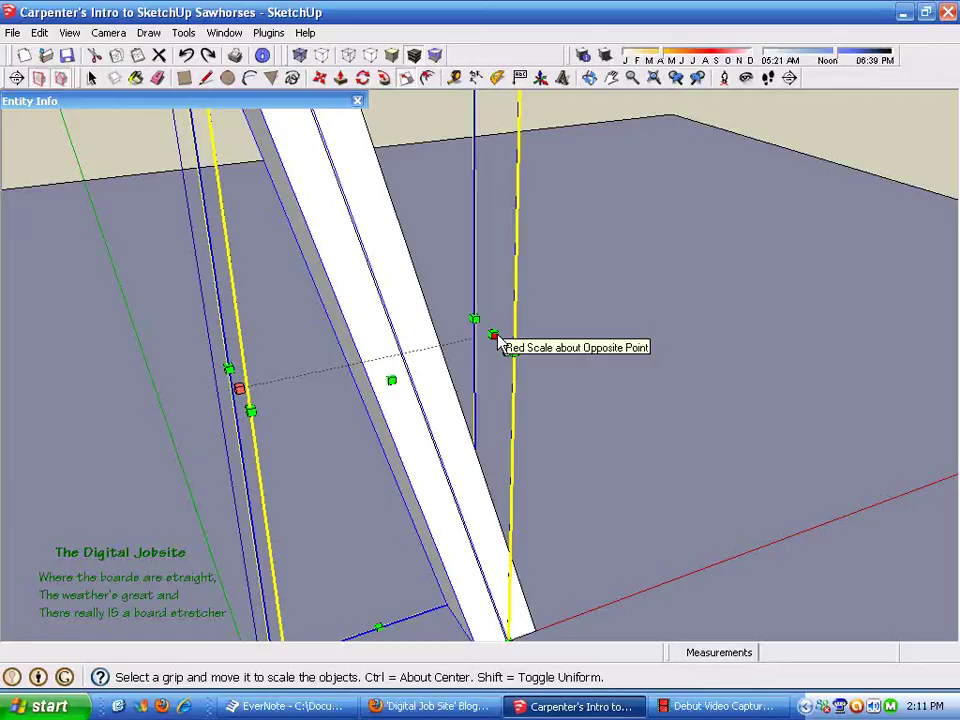
drag(499, 339, 312, 540)
scroll(3, 480, up, 2)
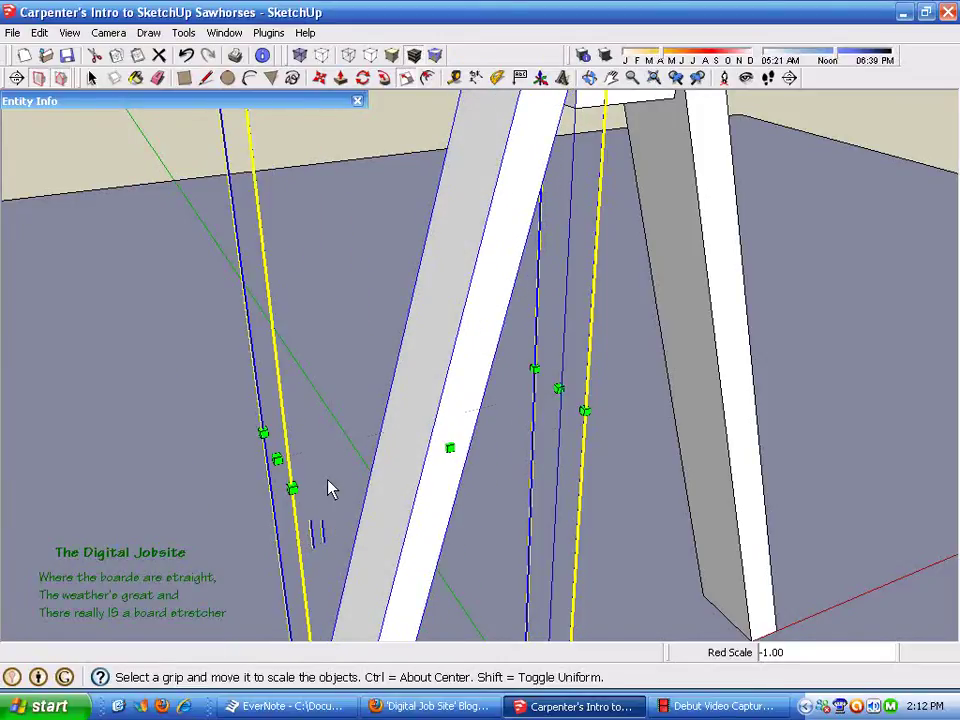
- Inspect the mirrored leg against the original, and undo the red-axis scaling
scroll(216, 358, down, 5)
middle_drag(216, 358, 298, 333)
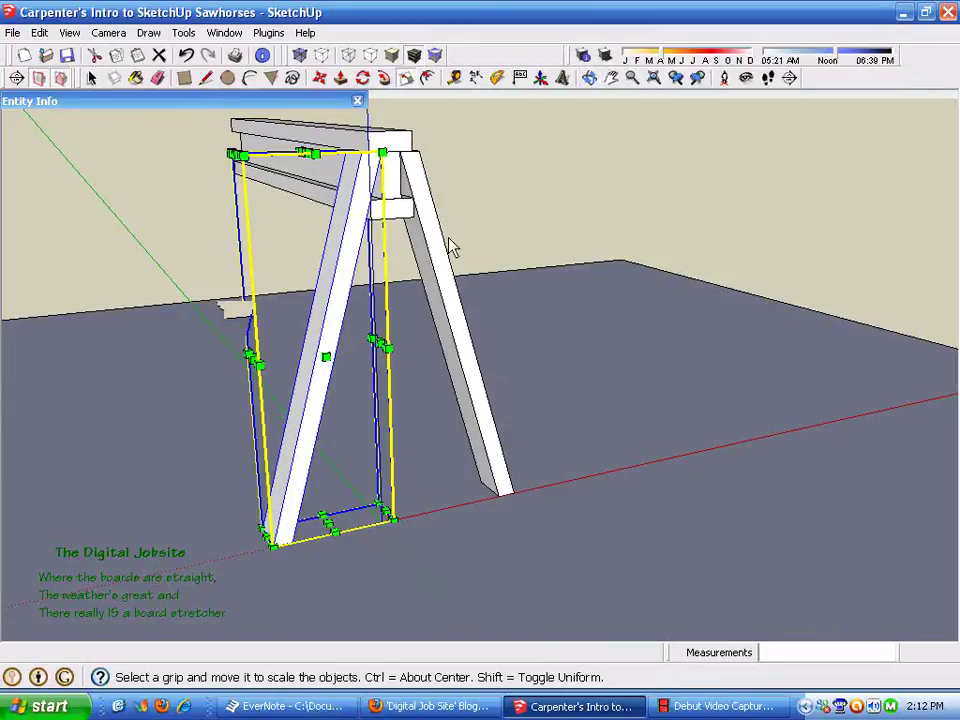
scroll(280, 400, up, 5)
middle_drag(265, 400, 199, 435)
scroll(197, 429, down, 5)
scroll(240, 405, up, 4)
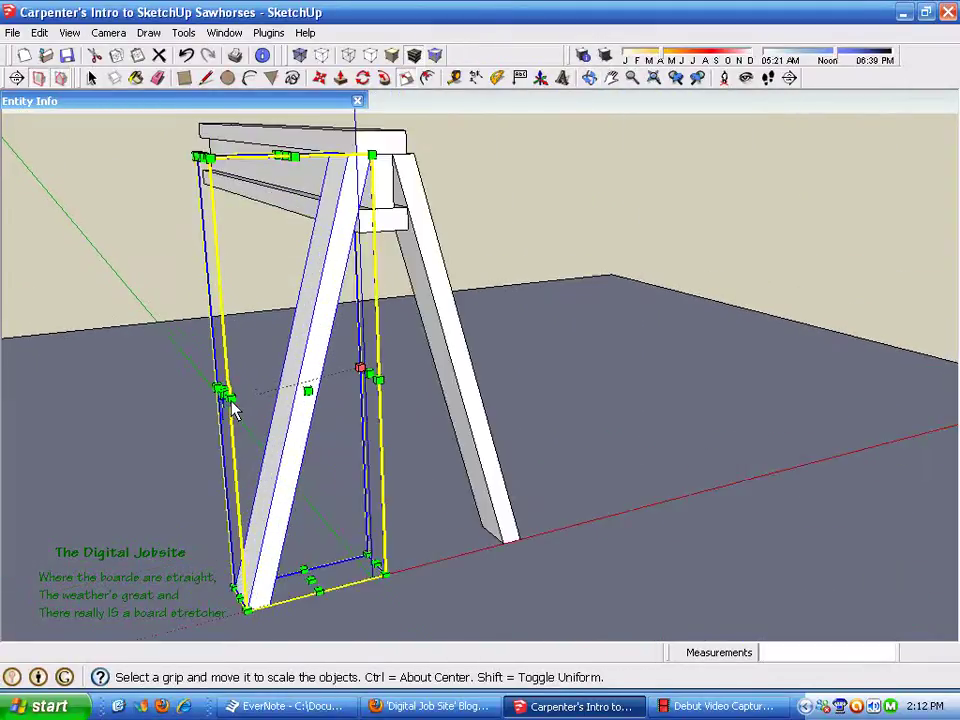
scroll(236, 443, down, 2)
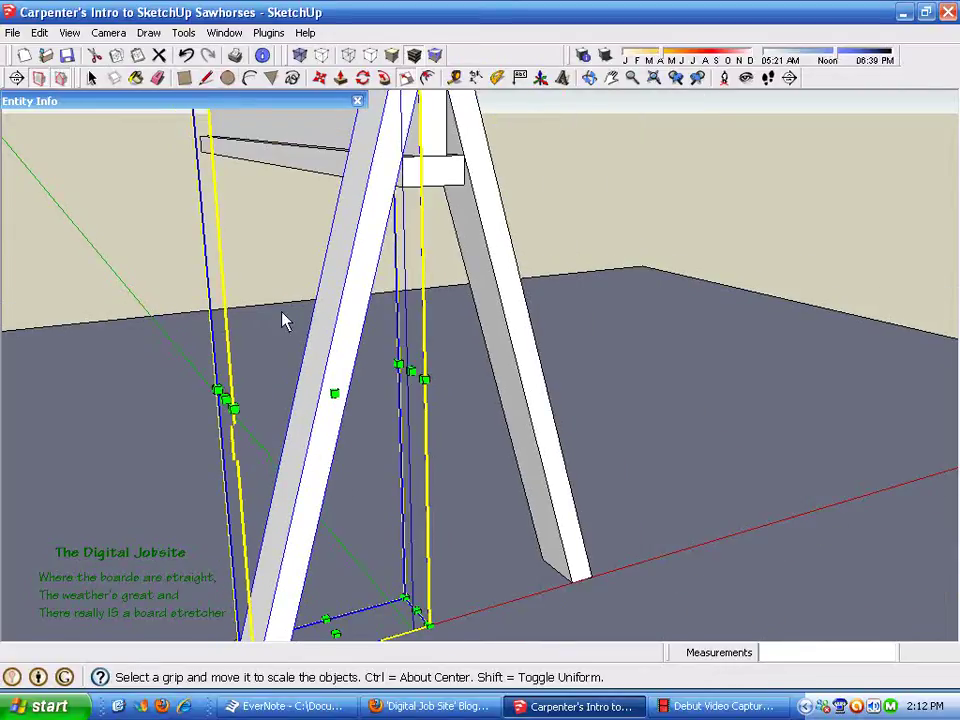
click(186, 55)
- Flip the copied leg across the rail from its red-axis side grip with an exact scale of -1
scroll(452, 415, up, 3)
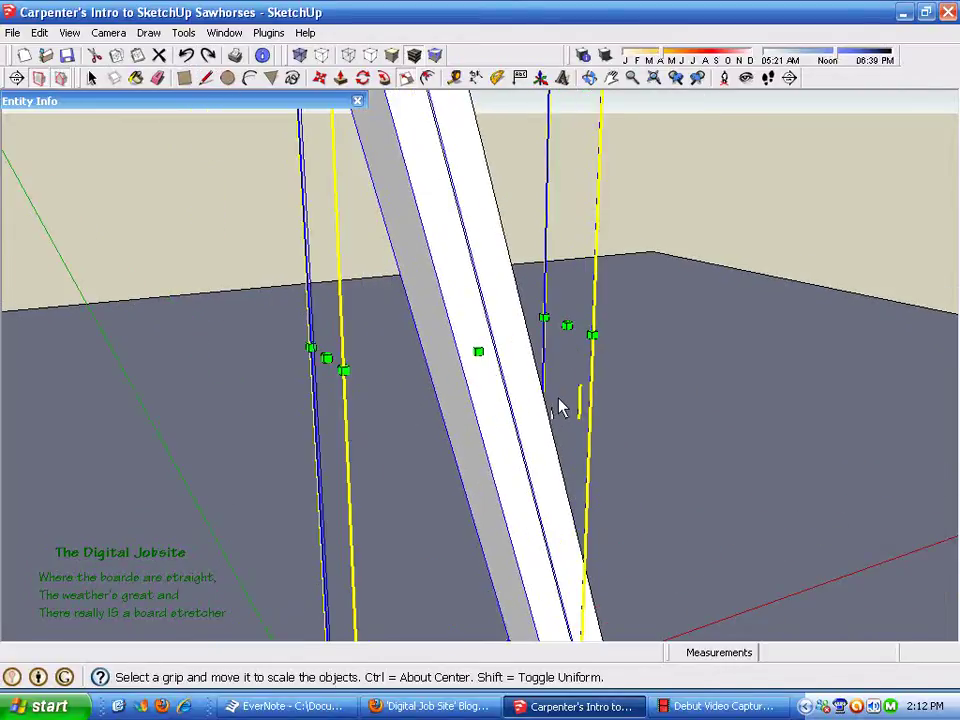
drag(543, 321, 152, 375)
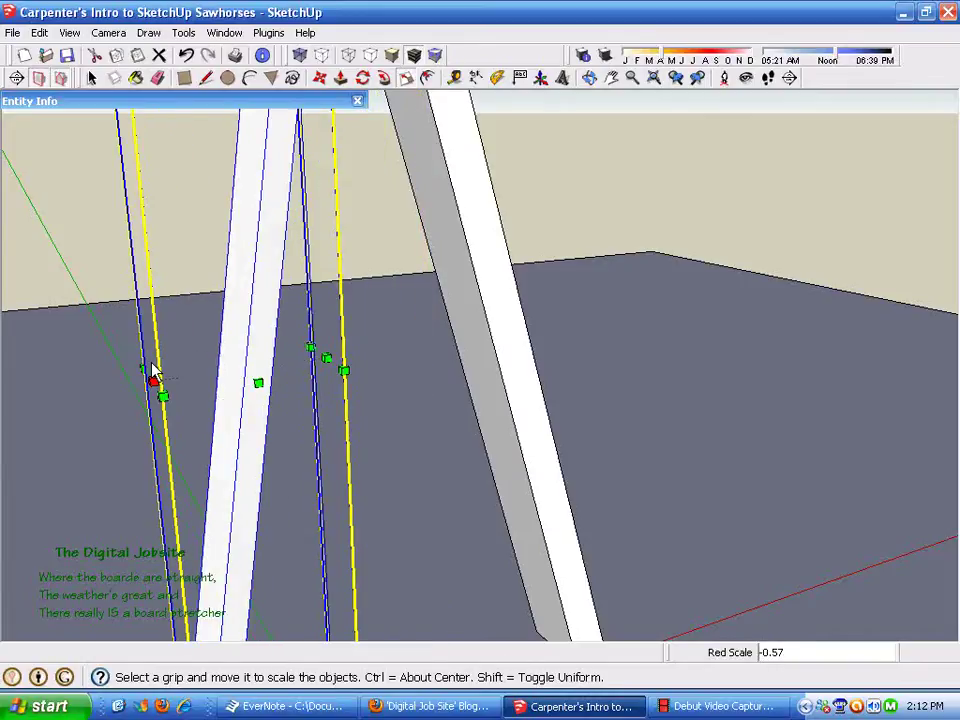
key(Escape)
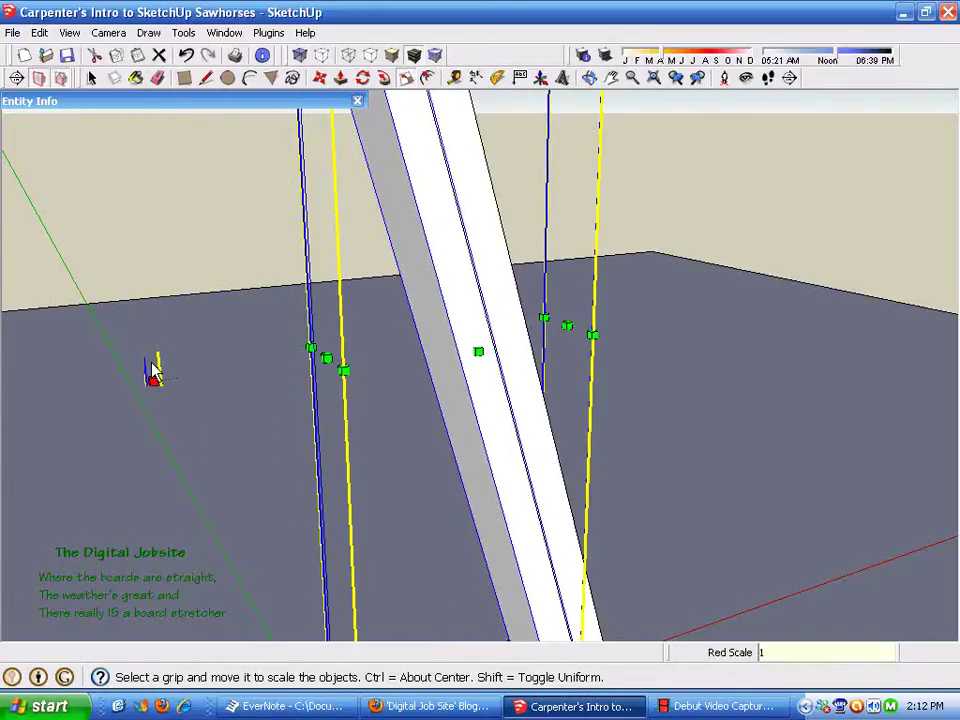
key(Return)
middle_drag(157, 373, 234, 422)
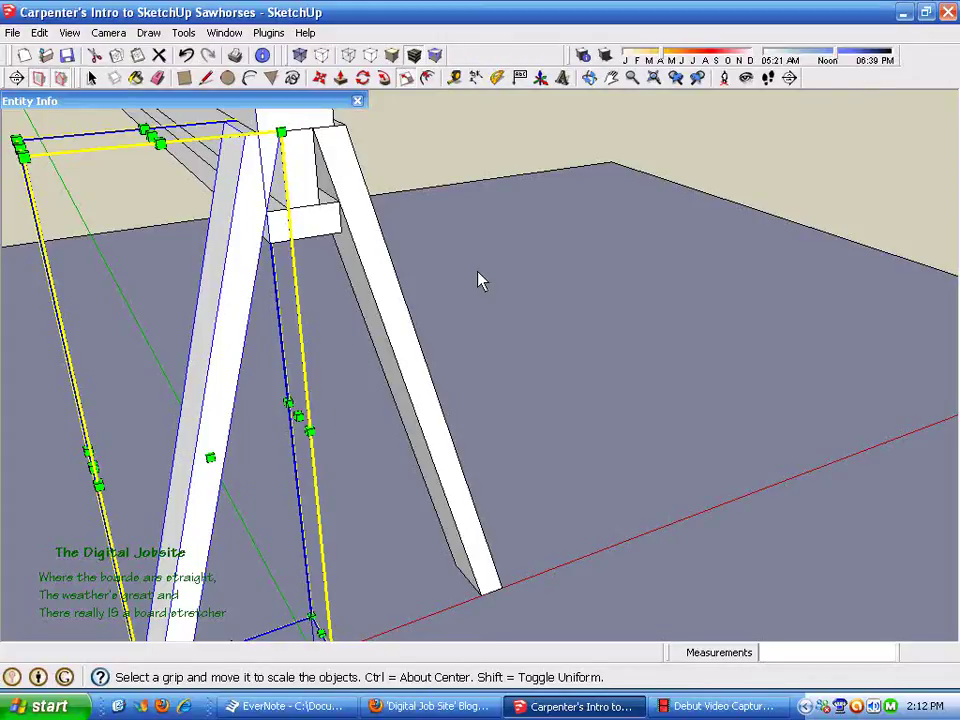
middle_drag(424, 222, 480, 271)
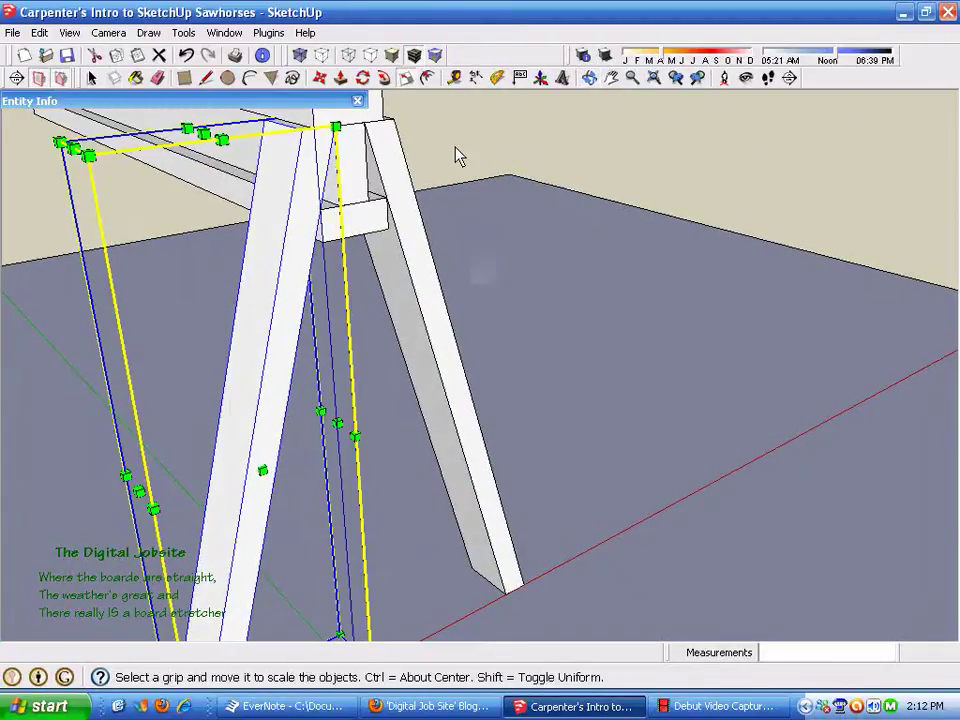
scroll(371, 303, down, 1)
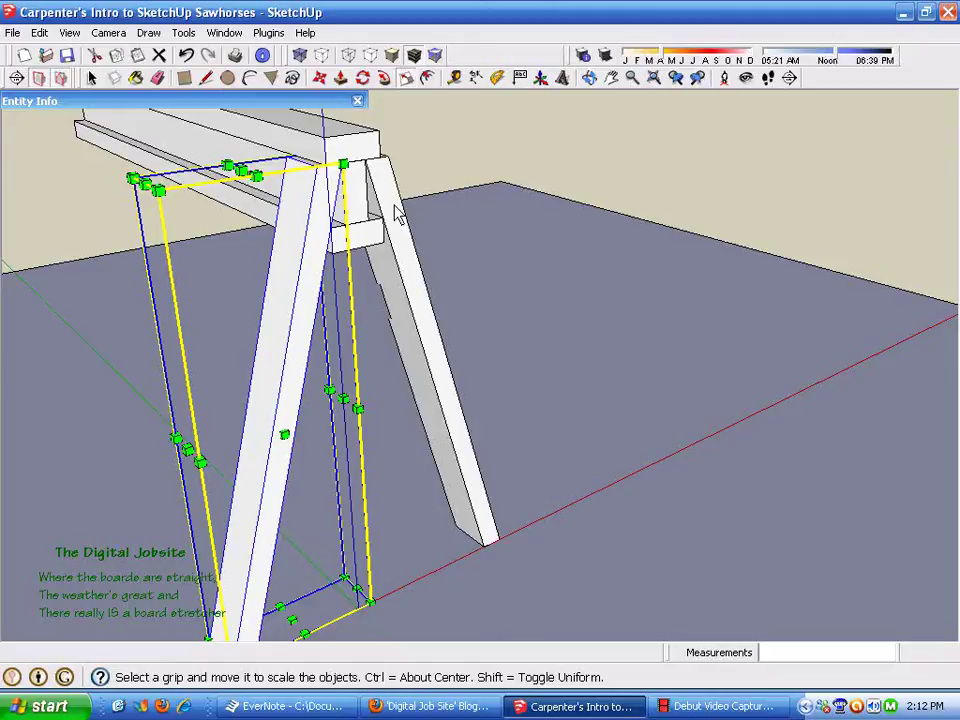
middle_drag(447, 323, 339, 377)
key(space)
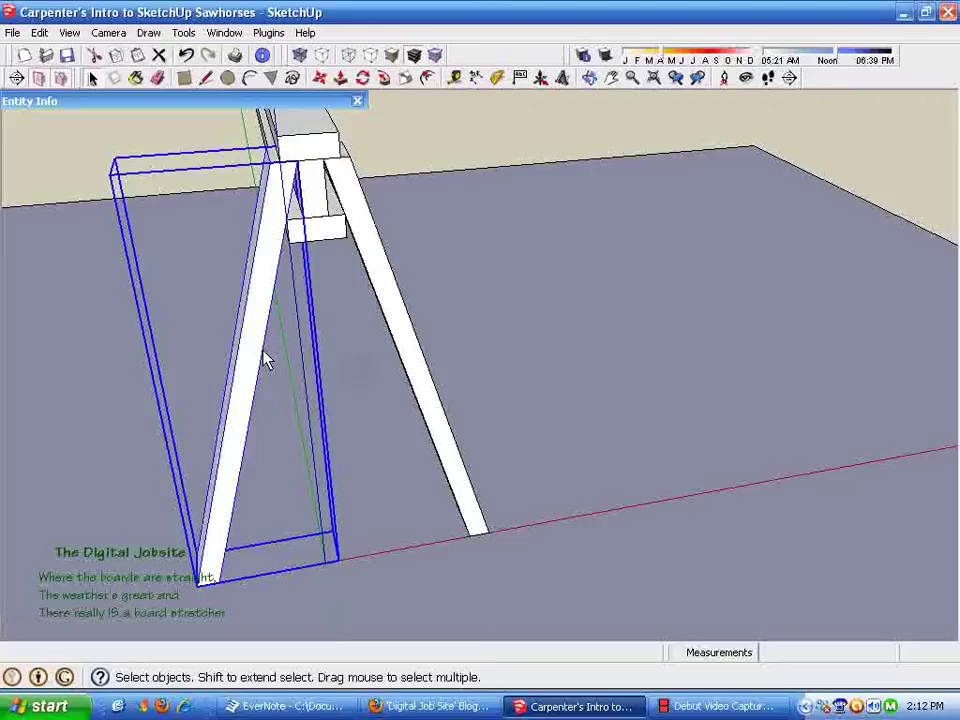
- Open the original leg component for editing and draw a small rectangle on its wide outer face
middle_drag(399, 300, 347, 349)
middle_drag(393, 265, 447, 302)
double_click(416, 283)
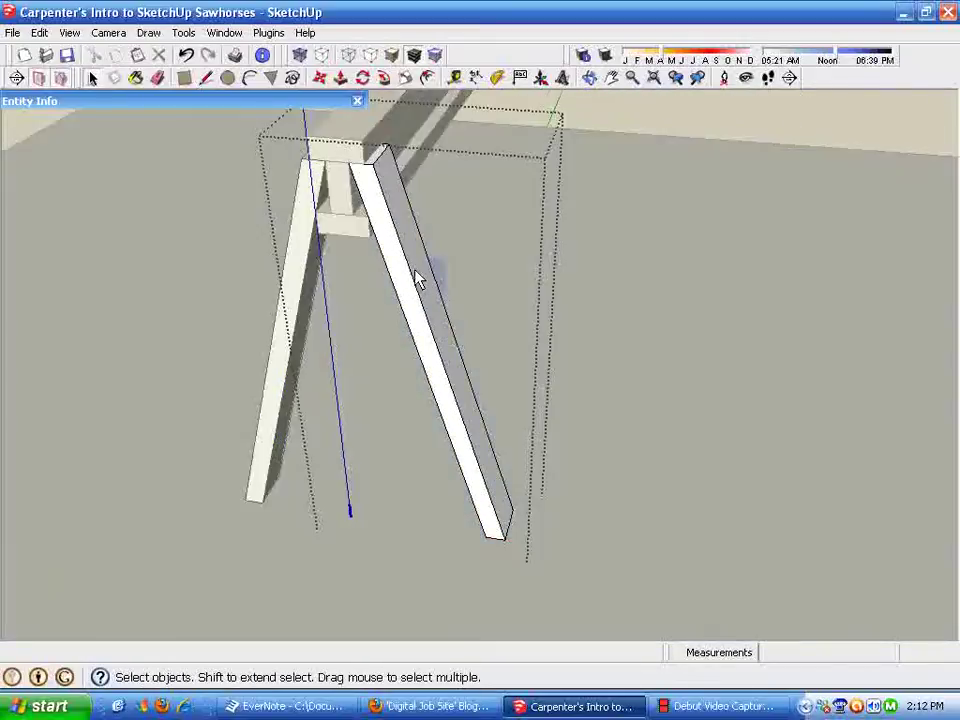
click(184, 78)
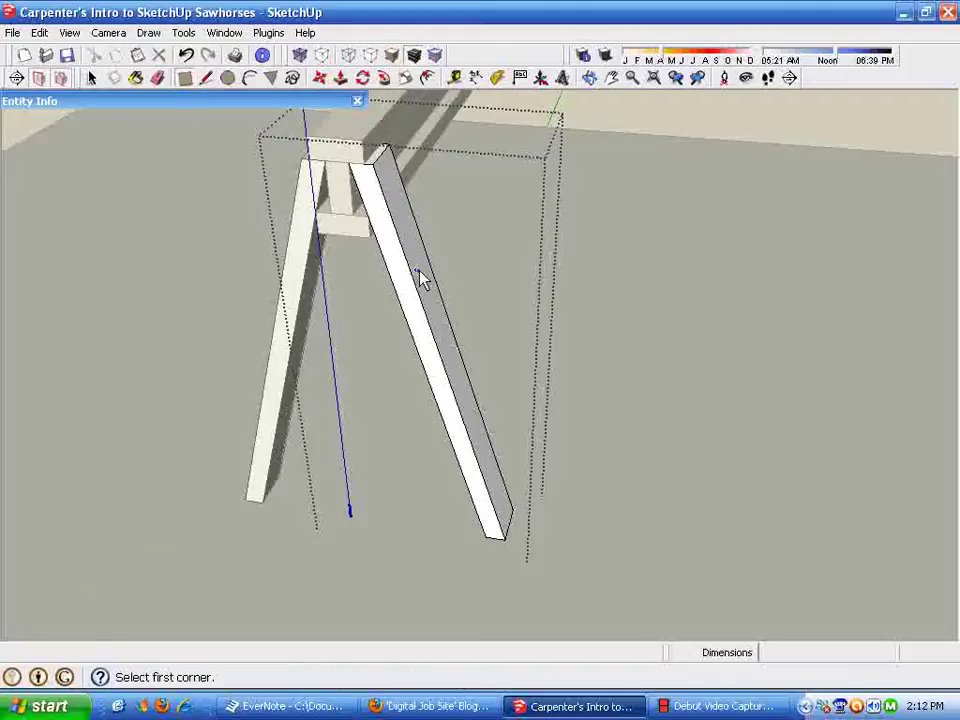
scroll(432, 280, down, 2)
scroll(415, 240, up, 6)
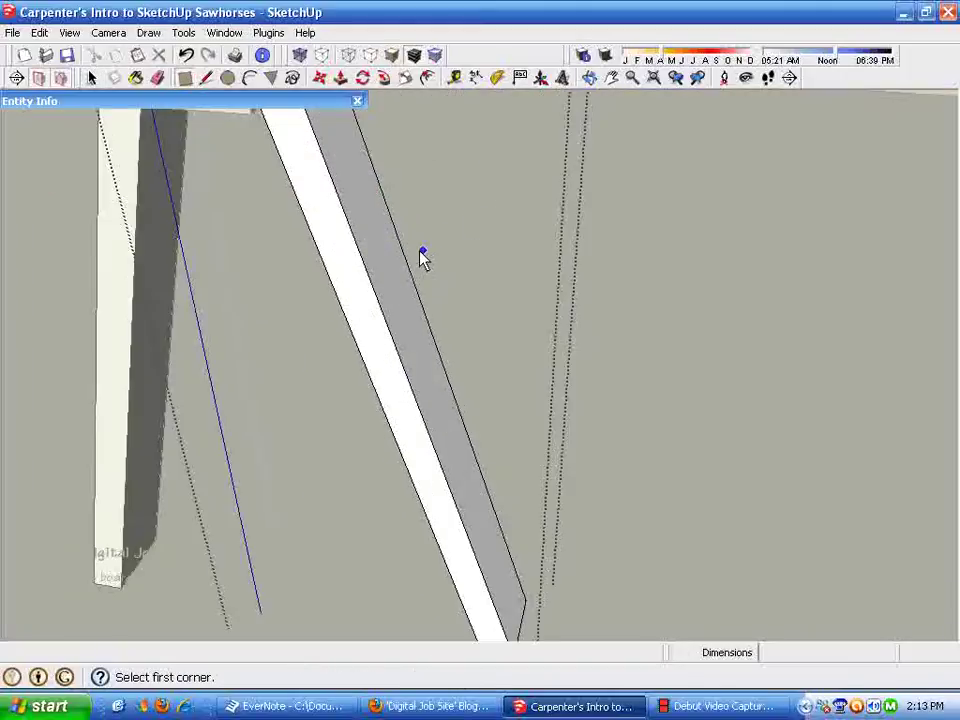
click(370, 245)
click(396, 284)
- Push/Pull the small rectangle outward from the leg's face to form a short projecting block
key(space)
click(340, 78)
drag(385, 260, 497, 246)
key(space)
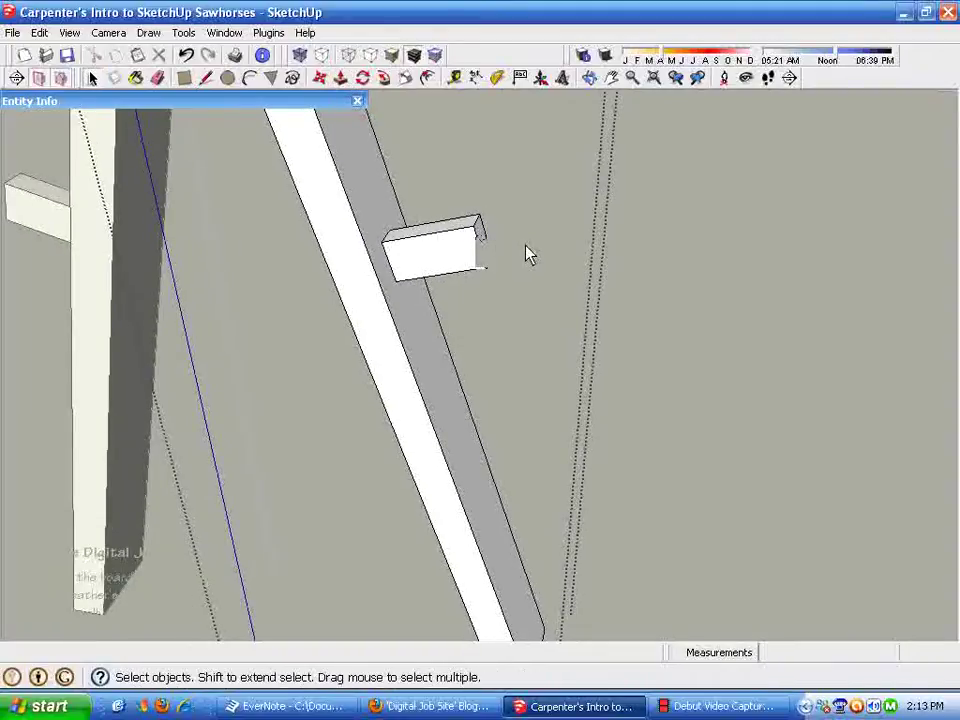
- Examine the sawhorse from several sides to compare the projecting block on the two leg components
middle_drag(525, 253, 735, 289)
scroll(693, 320, down, 3)
scroll(690, 313, down, 5)
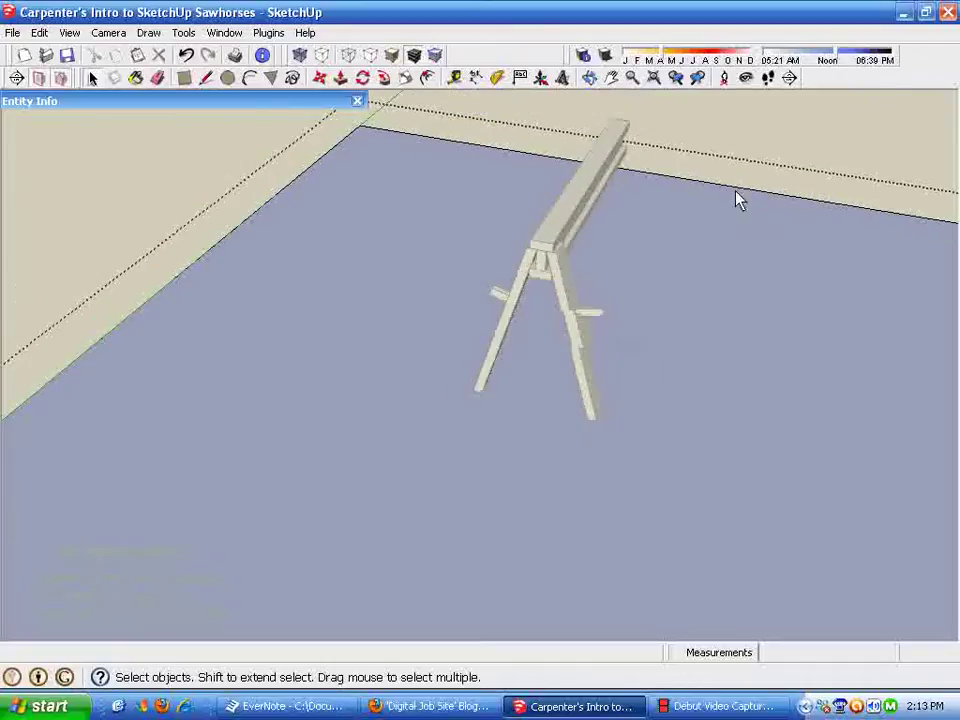
middle_drag(530, 543, 712, 498)
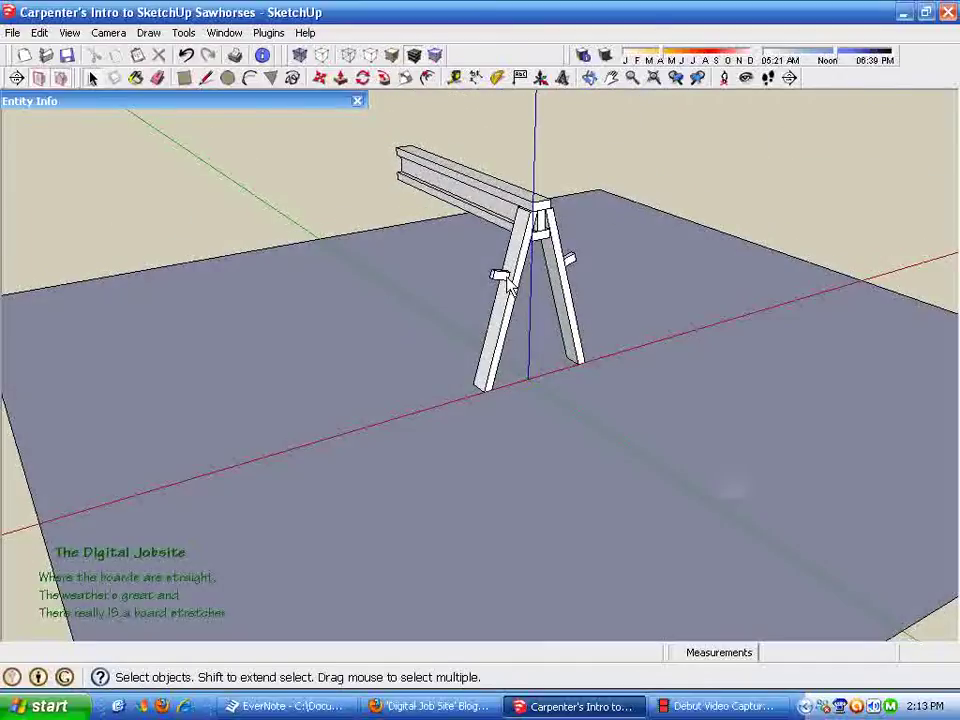
middle_drag(604, 272, 460, 330)
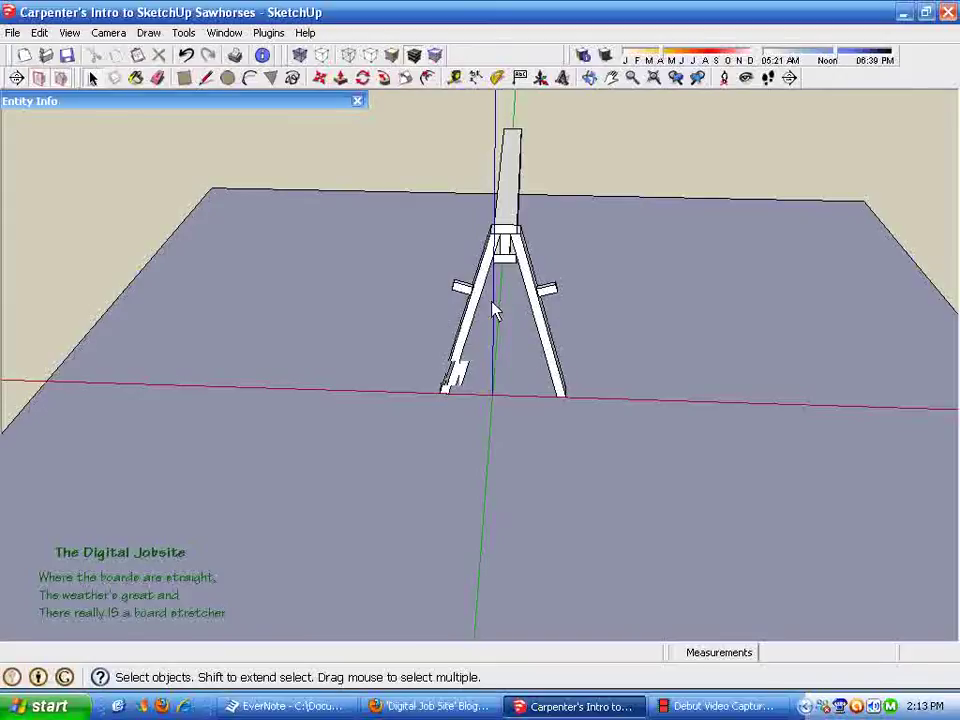
scroll(568, 203, up, 7)
scroll(380, 347, down, 3)
middle_drag(390, 514, 467, 428)
middle_drag(465, 500, 492, 457)
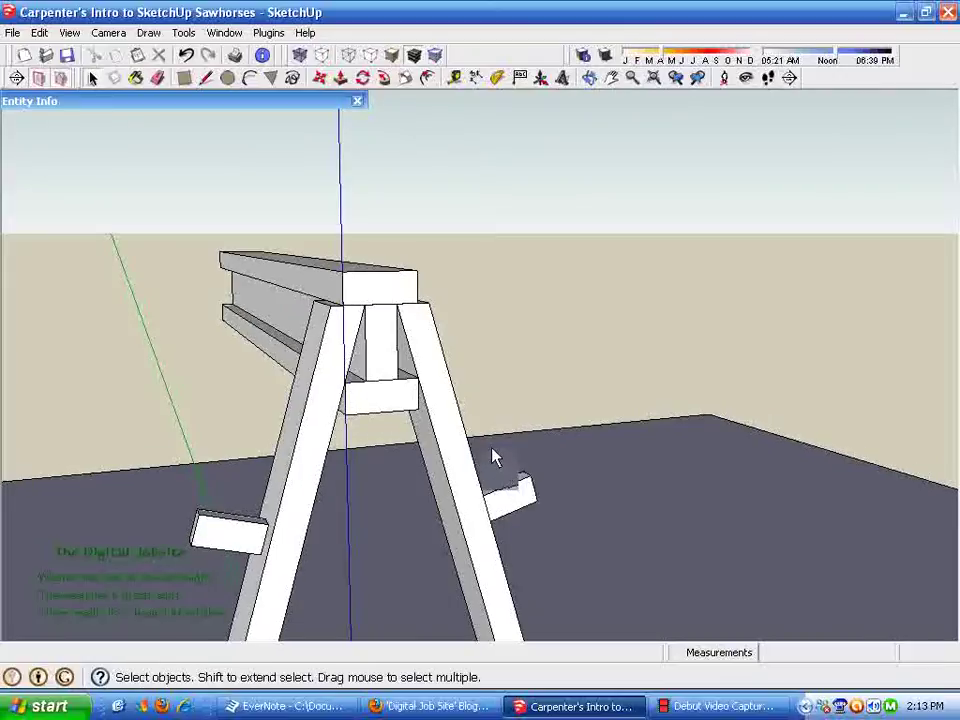
- Undo the projecting block and its rectangle, and close the leg component
click(190, 50)
click(190, 50)
click(190, 50)
click(190, 50)
middle_drag(403, 105, 321, 216)
click(185, 60)
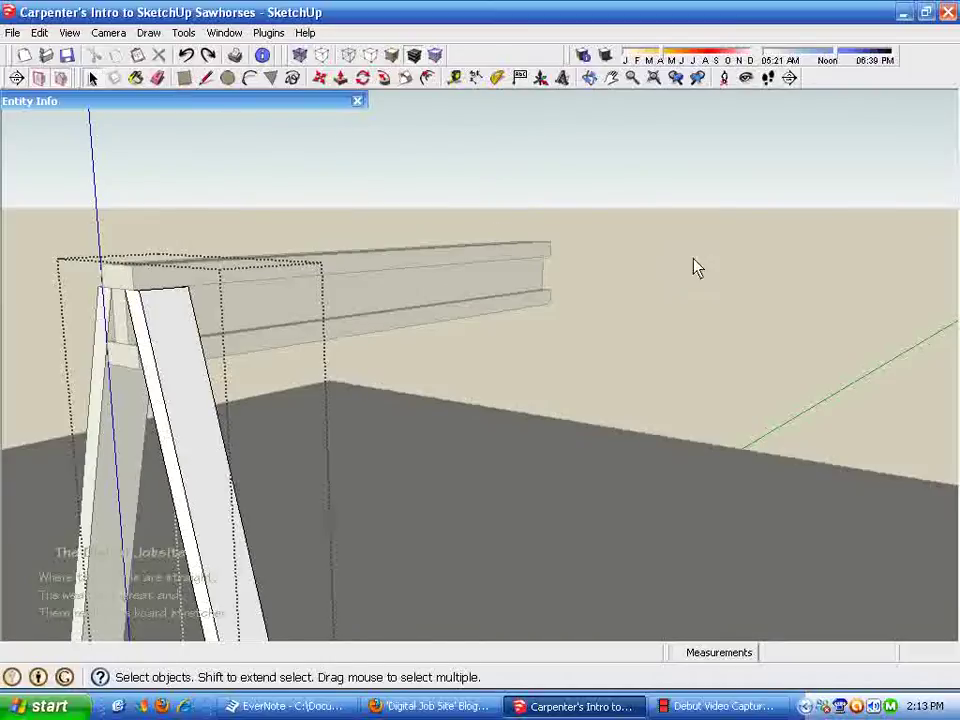
click(718, 216)
middle_drag(621, 410, 658, 360)
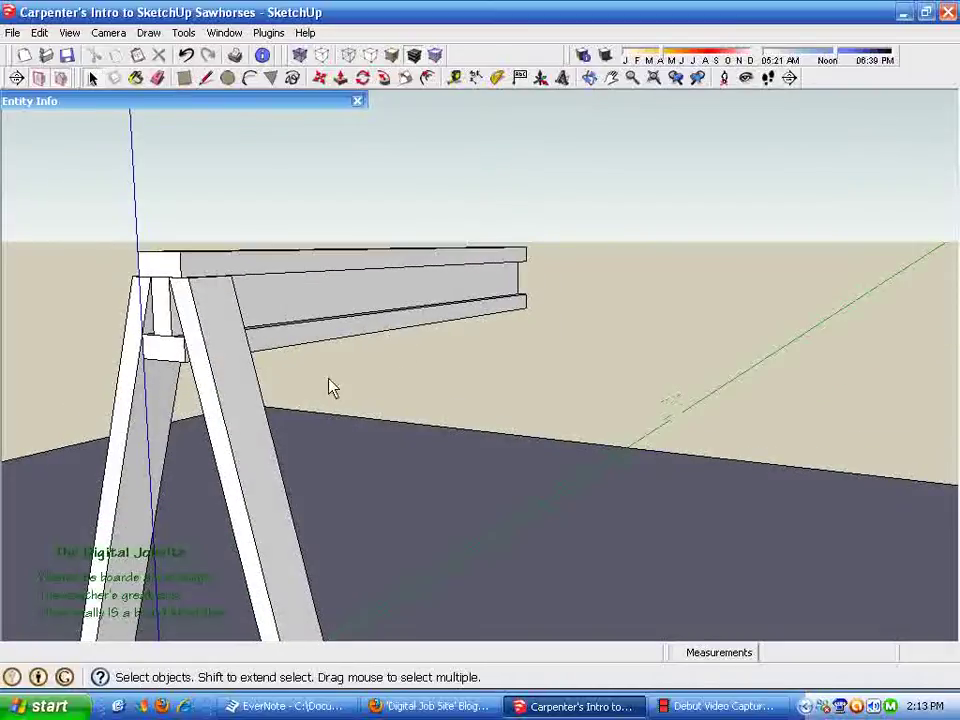
middle_drag(223, 424, 360, 435)
scroll(316, 375, down, 3)
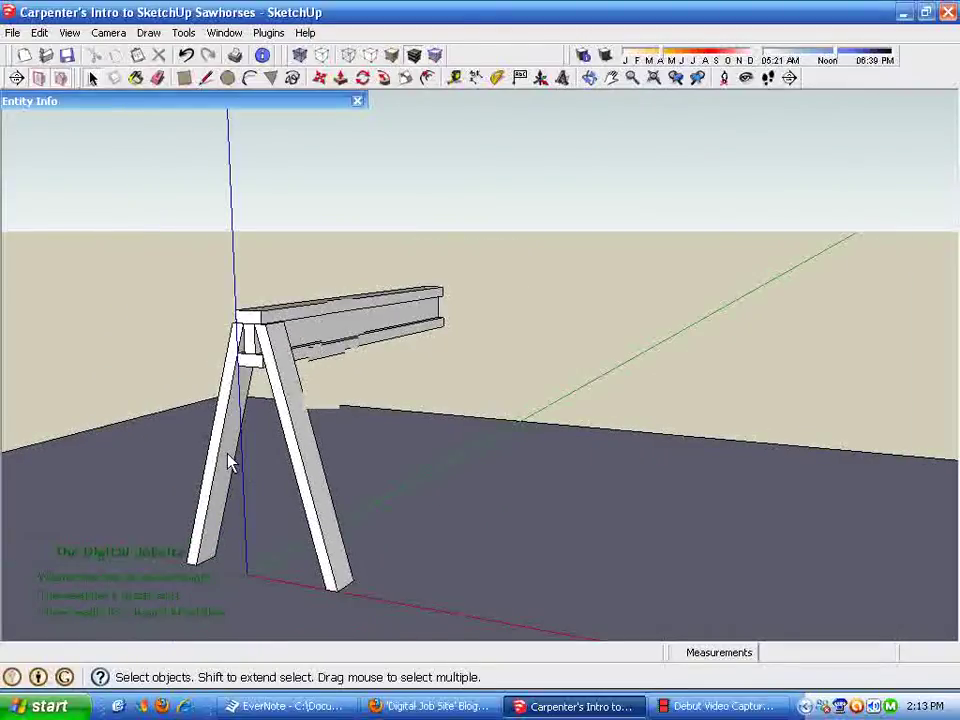
scroll(328, 420, up, 3)
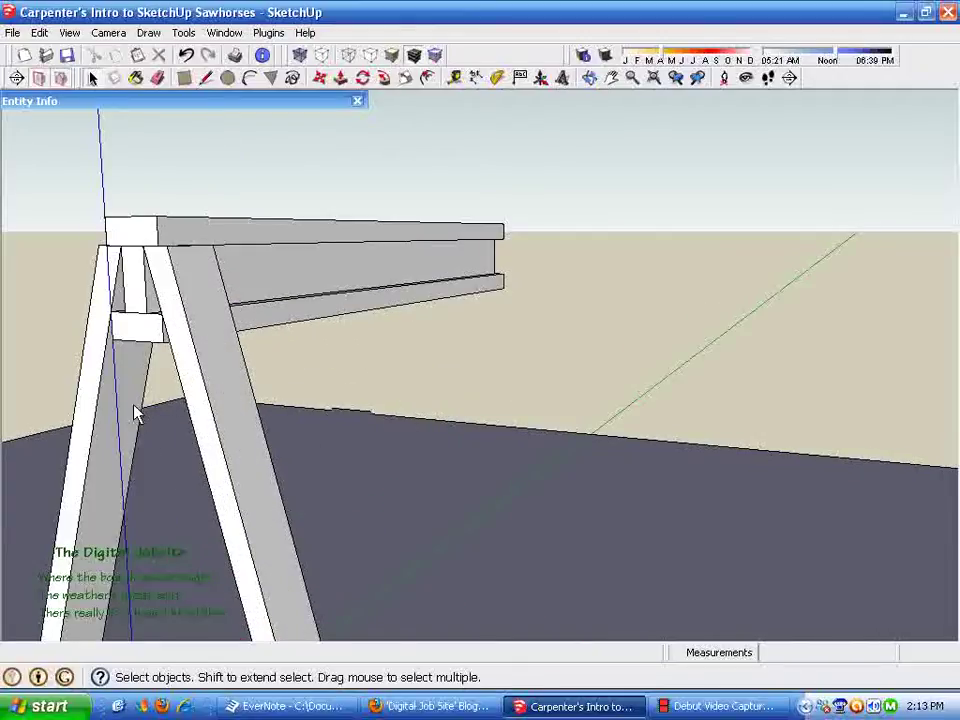
click(127, 376)
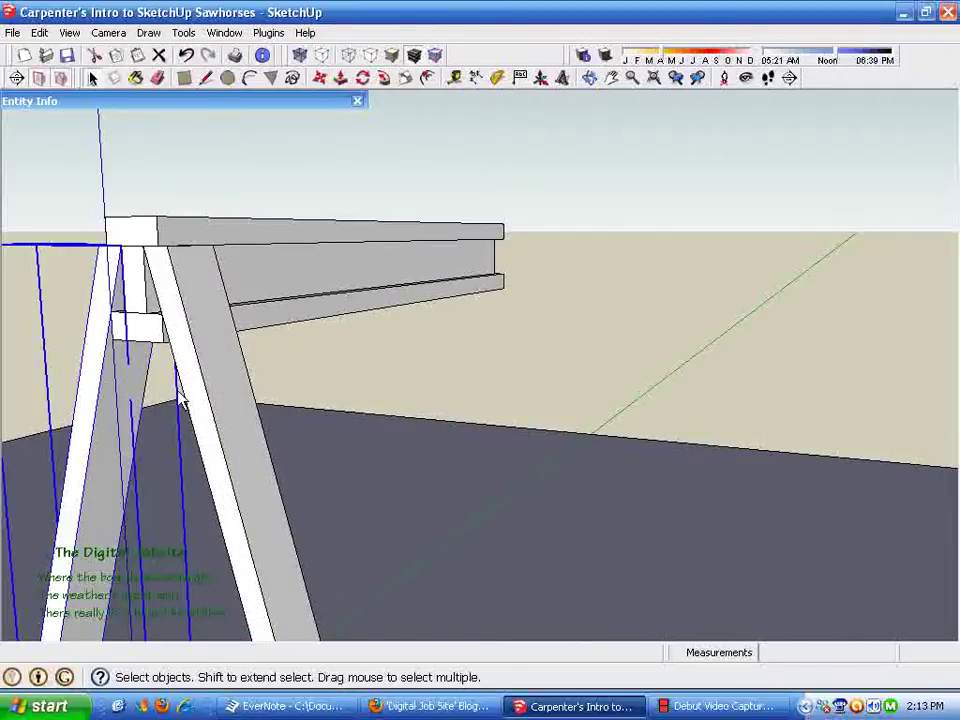
shift+click(210, 392)
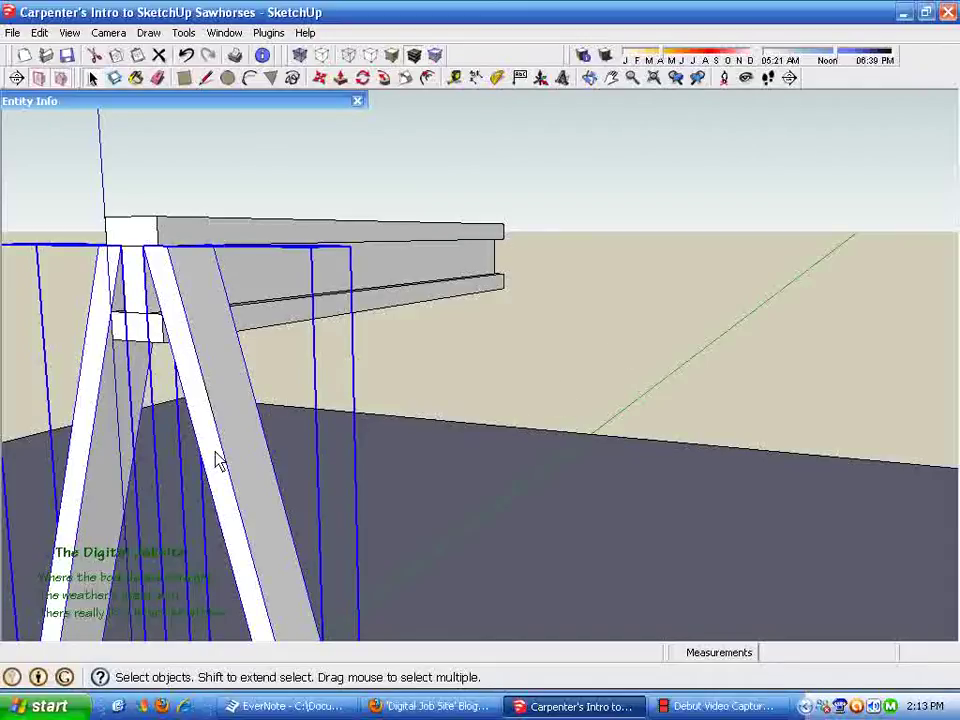
middle_drag(392, 429, 451, 388)
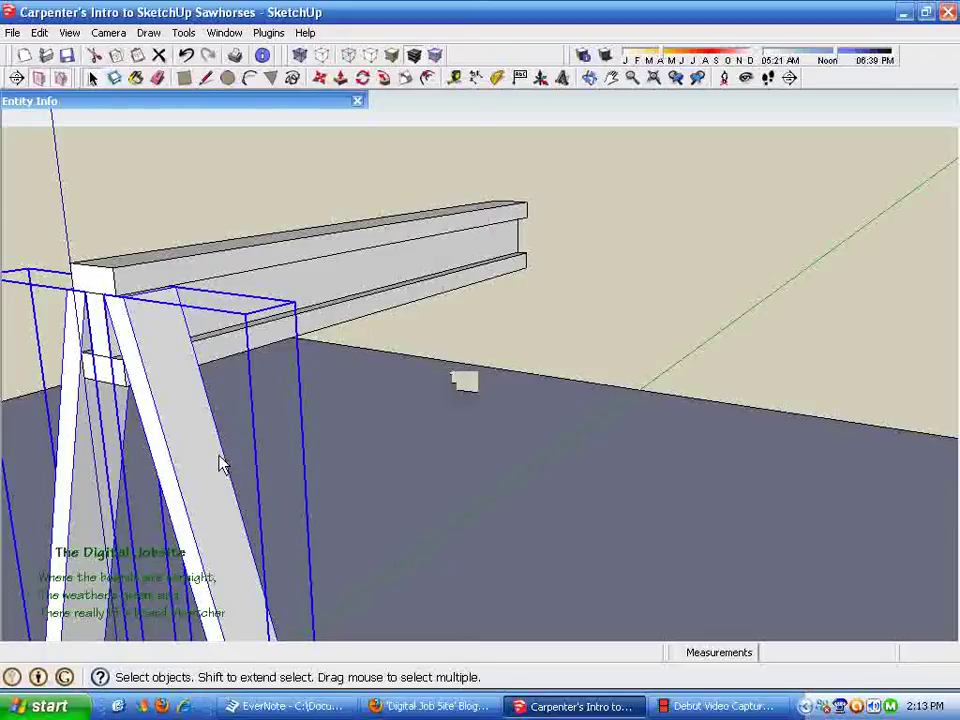
scroll(150, 435, up, 1)
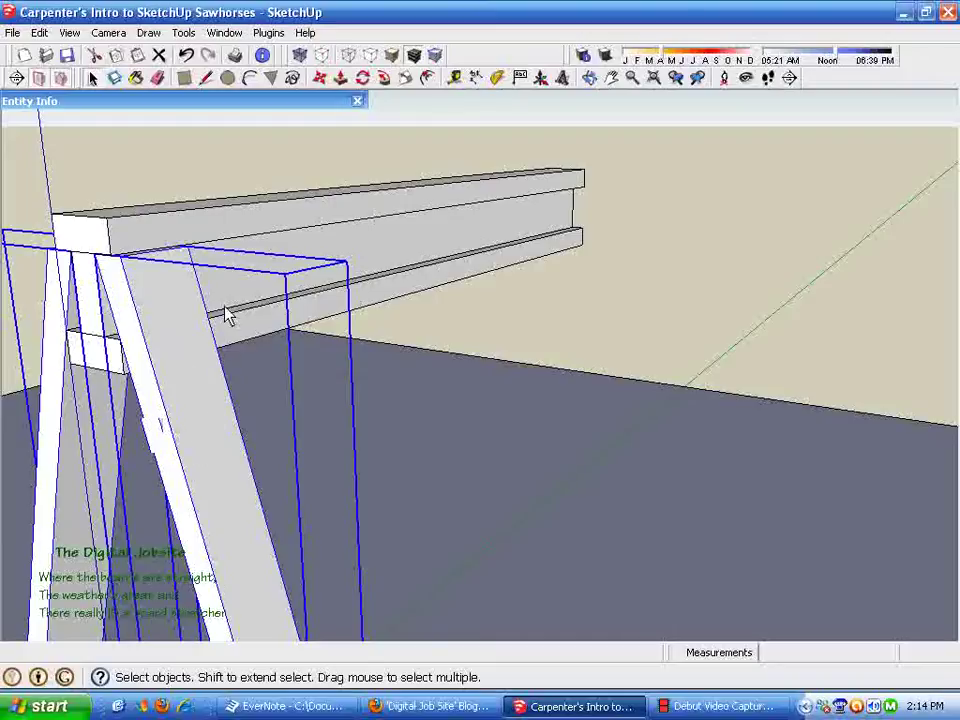
middle_drag(405, 141, 507, 210)
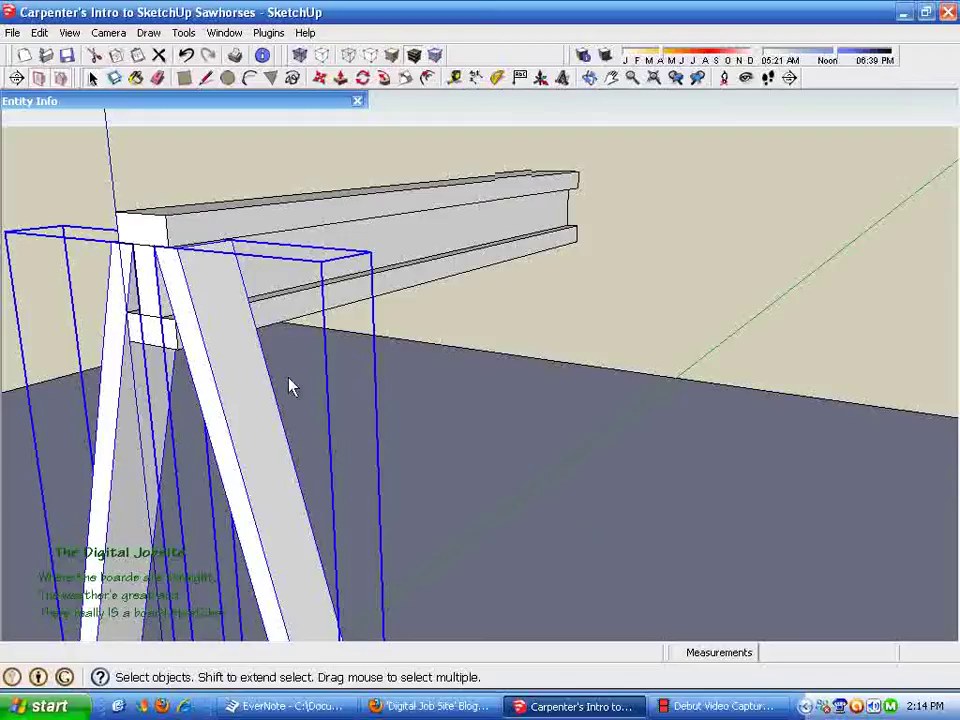
click(708, 279)
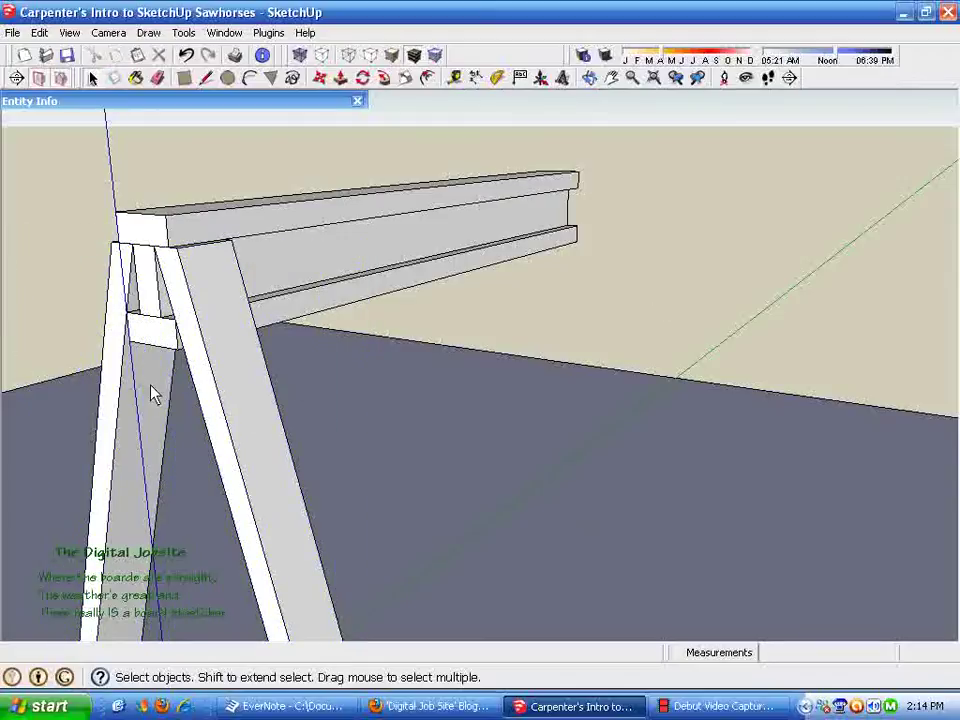
- Select both legs and move them together 4 inches along the rail, inward from its near end
click(135, 432)
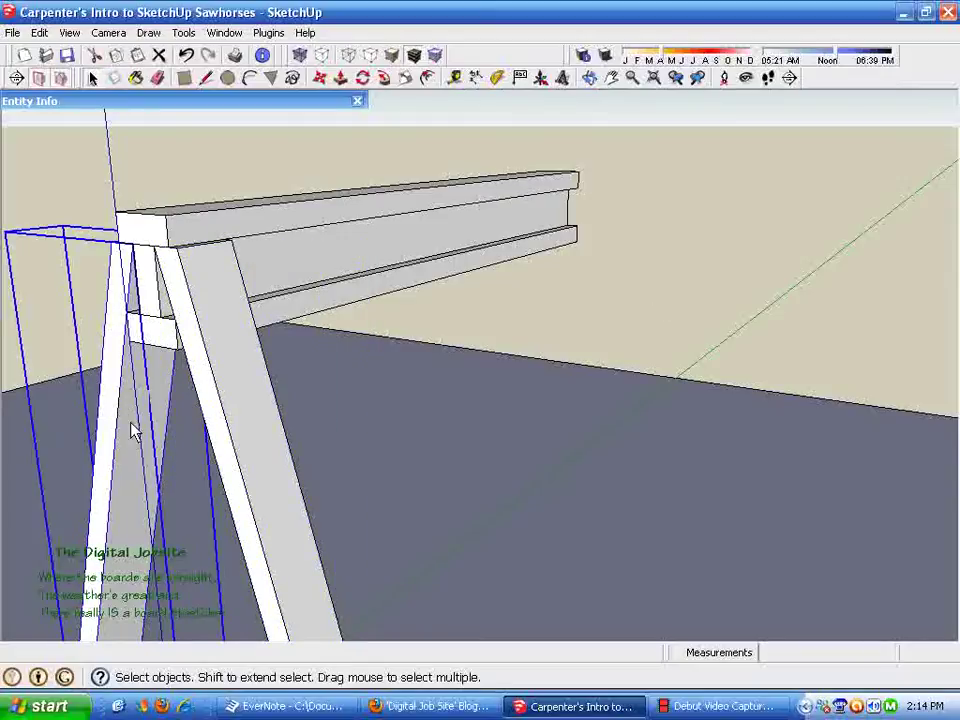
shift+click(232, 363)
middle_drag(574, 341, 540, 352)
click(319, 80)
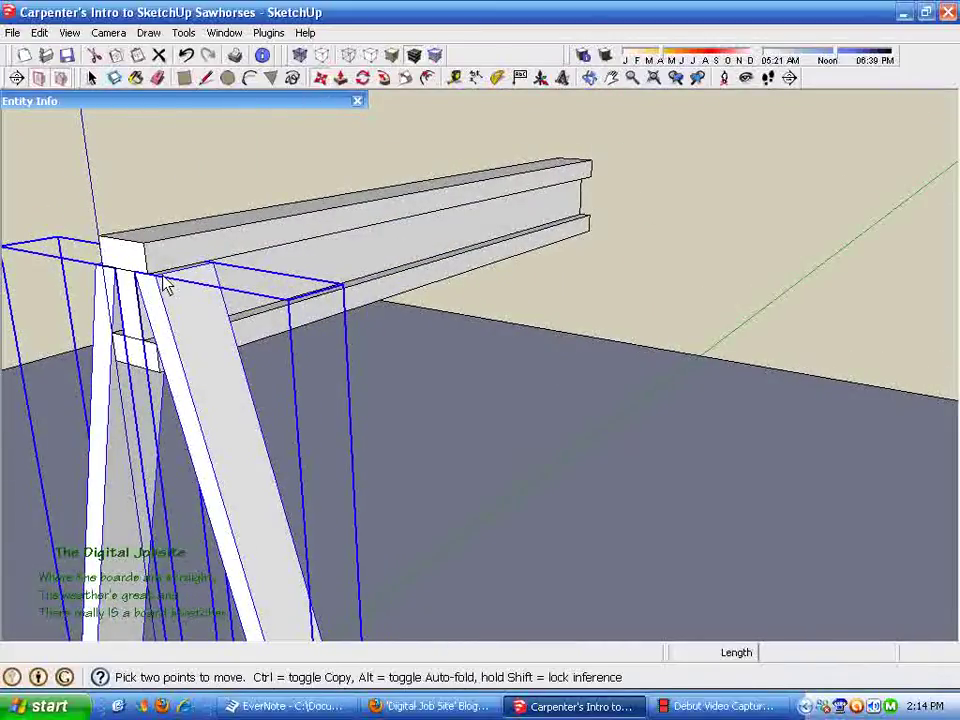
click(167, 285)
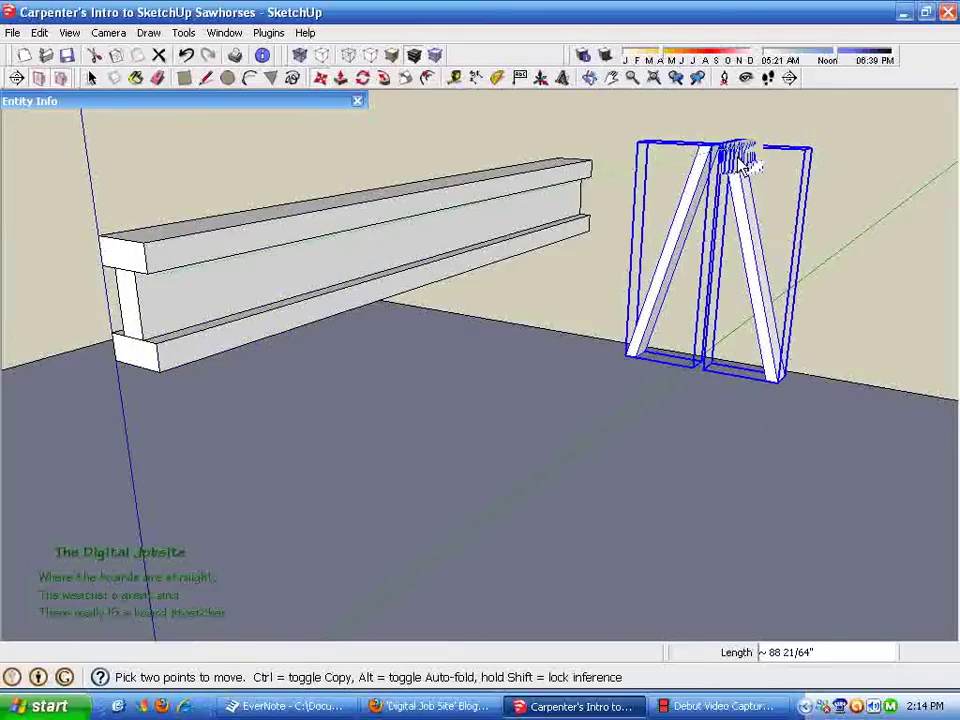
text(4)
key(Return)
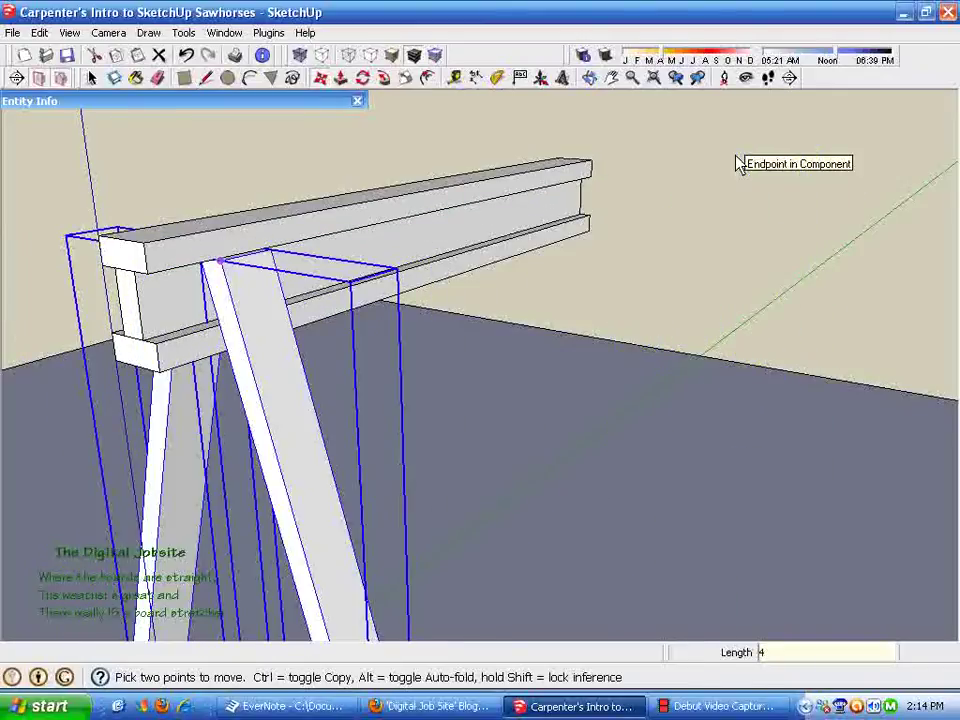
- Copy the leg pair along the rail from its near end to its far end
key(space)
mouse_move(745, 234)
middle_down()
mouse_move(530, 252)
mouse_move(654, 373)
mouse_move(627, 387)
middle_up()
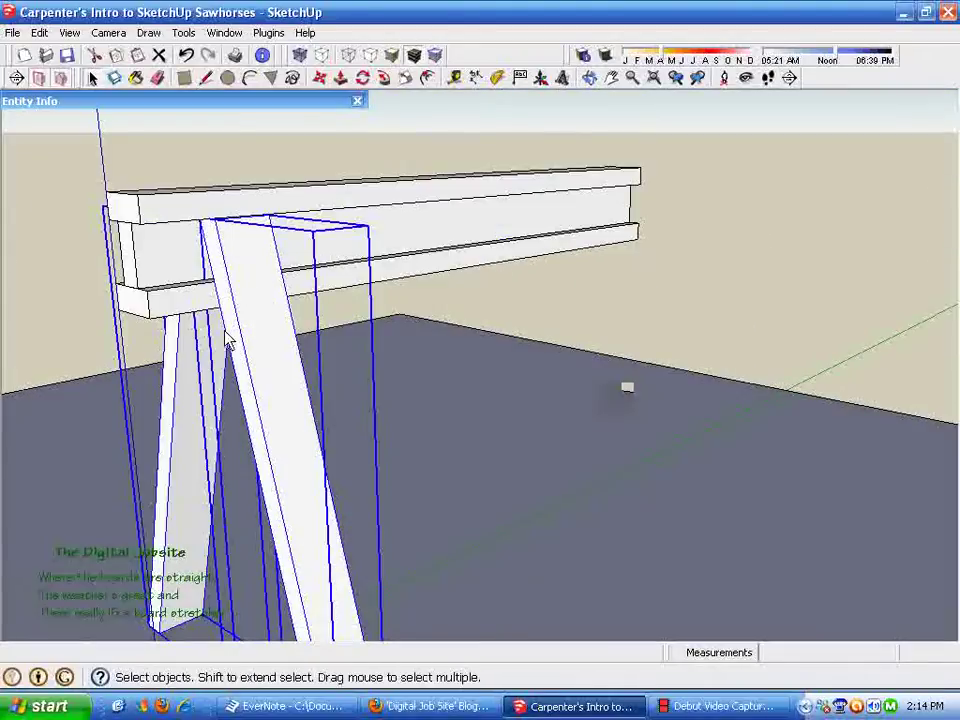
click(322, 80)
mouse_move(310, 365)
middle_down()
mouse_move(465, 369)
mouse_move(281, 191)
middle_up()
key(ctrl)
click(229, 186)
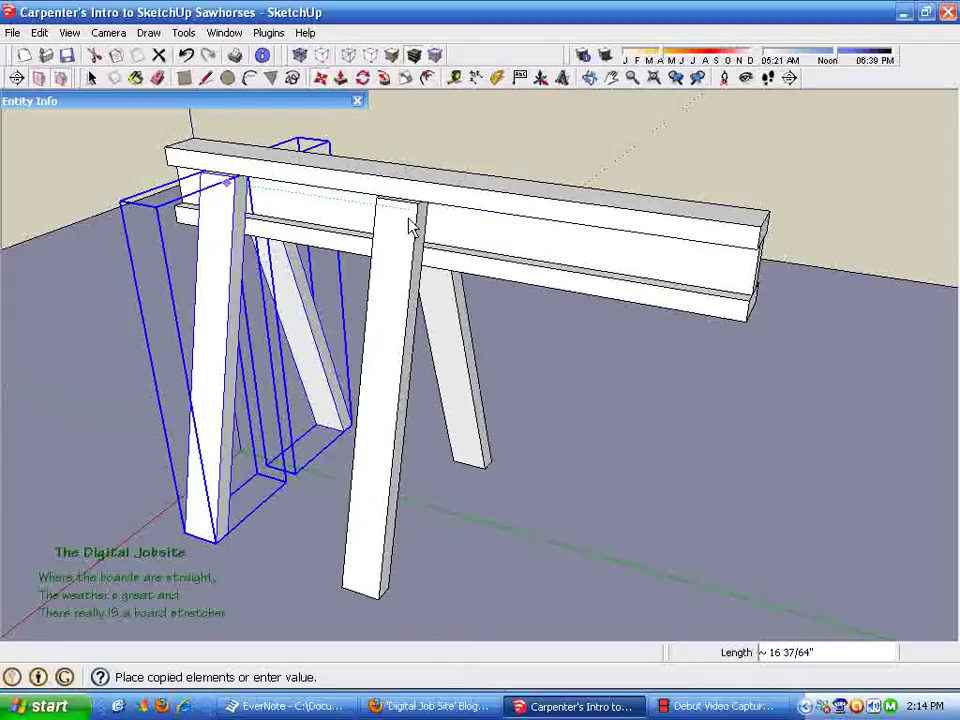
click(764, 230)
- Undo the copy of the leg pair at the rail's far end and leave the Move tool
key(o)
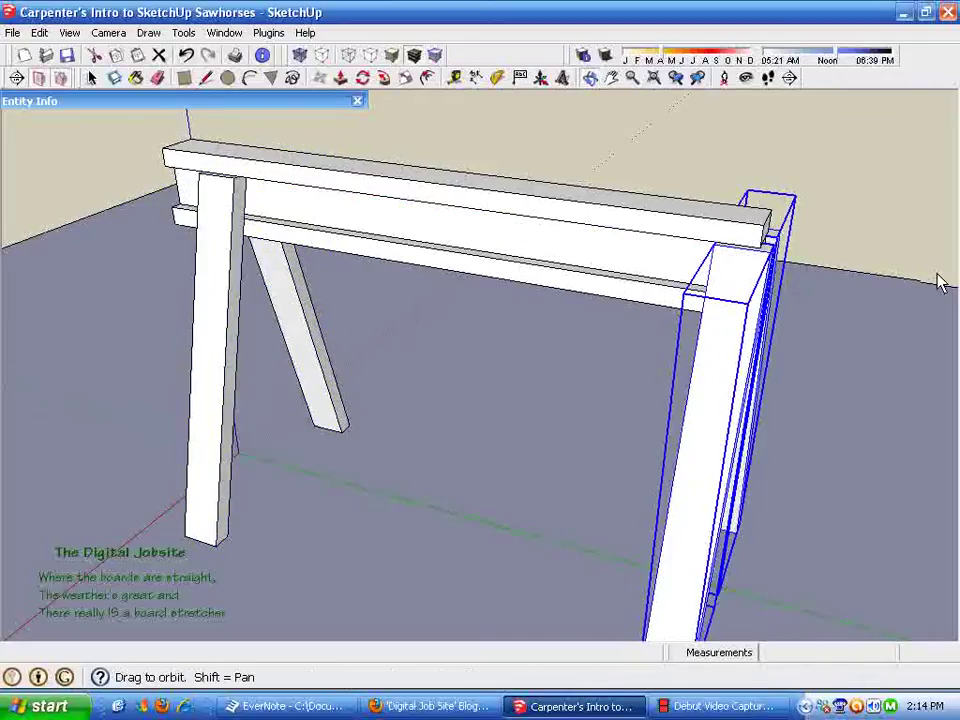
drag(938, 283, 600, 230)
key(m)
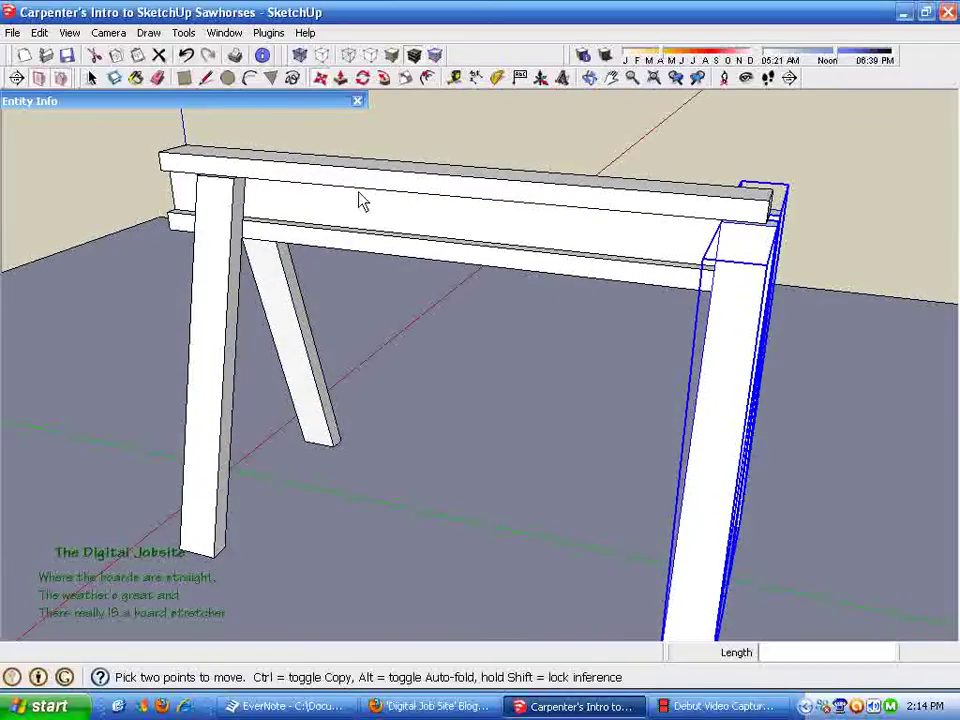
click(190, 57)
key(space)
- Select both legs and copy them 40 1/2 inches along the rail, placing the outer edge flush with the far end
mouse_move(317, 328)
middle_down()
mouse_move(396, 236)
mouse_move(310, 347)
middle_up()
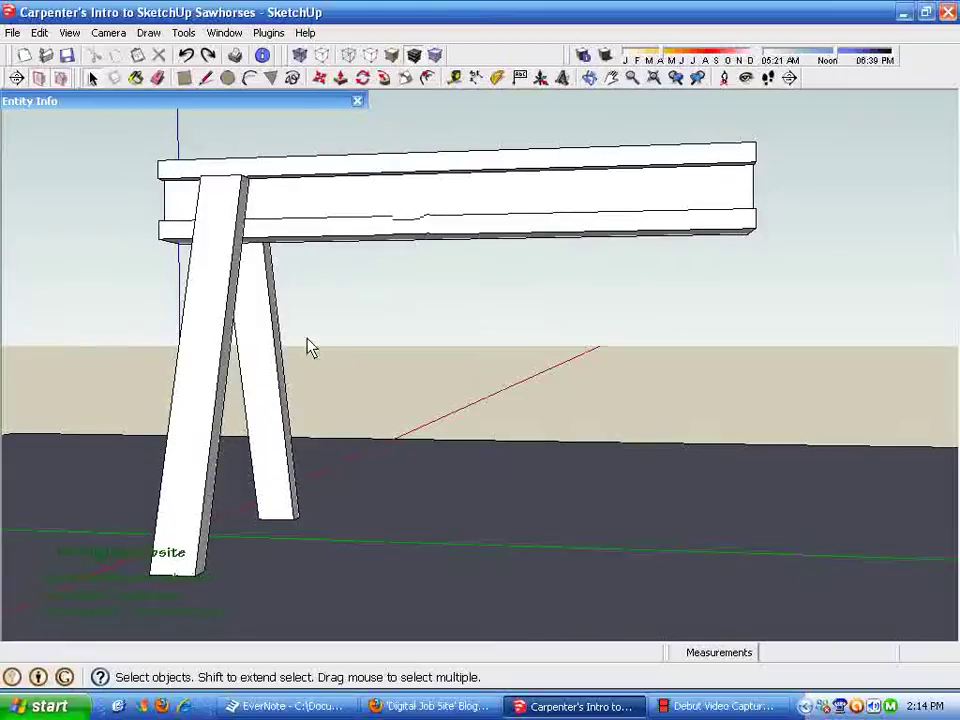
drag(170, 325, 124, 349)
middle_drag(124, 349, 322, 176)
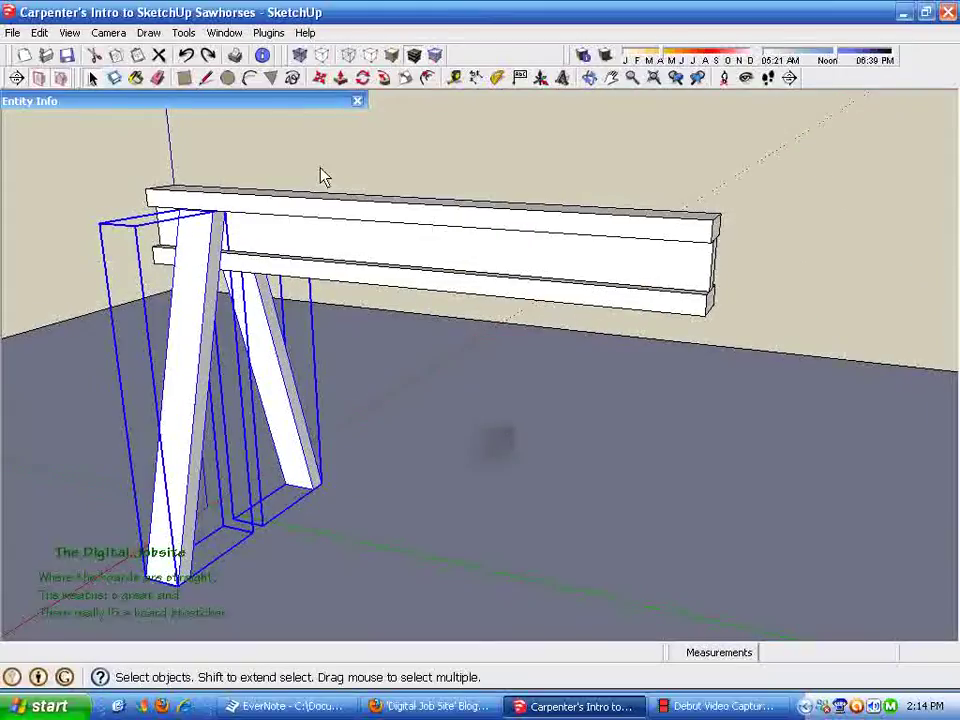
click(320, 79)
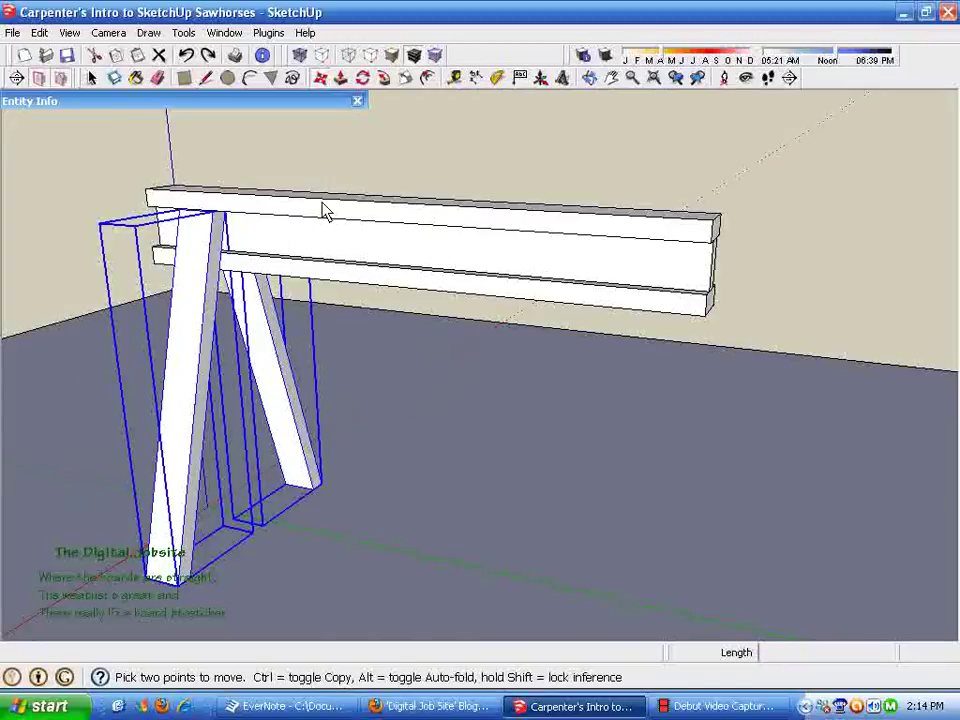
scroll(322, 210, up, 3)
middle_drag(150, 277, 118, 250)
scroll(112, 245, down, 2)
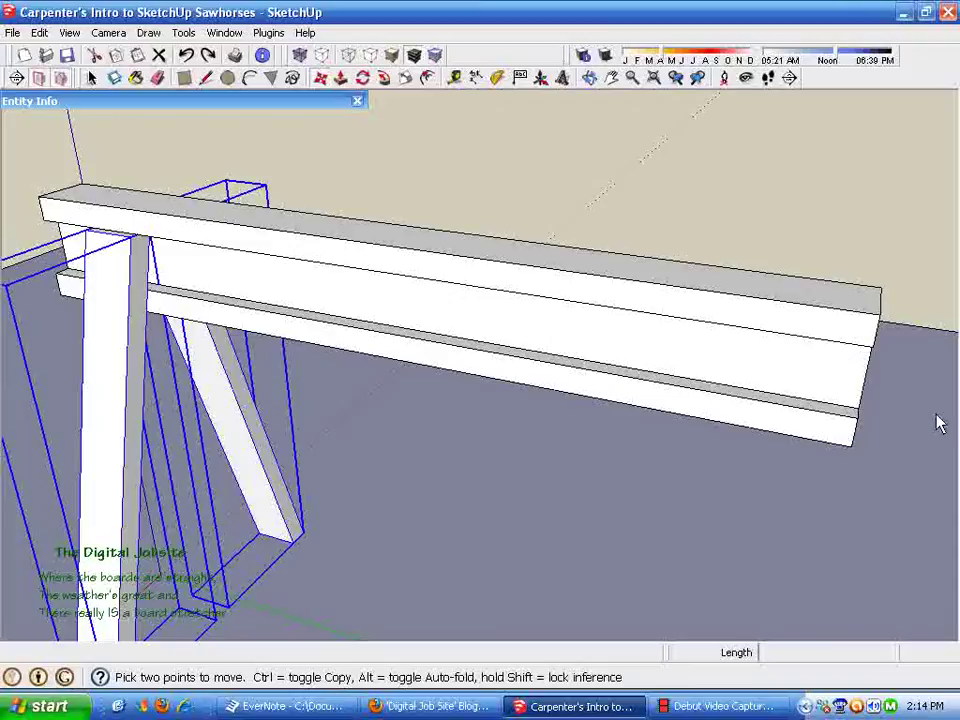
key(ctrl)
click(133, 240)
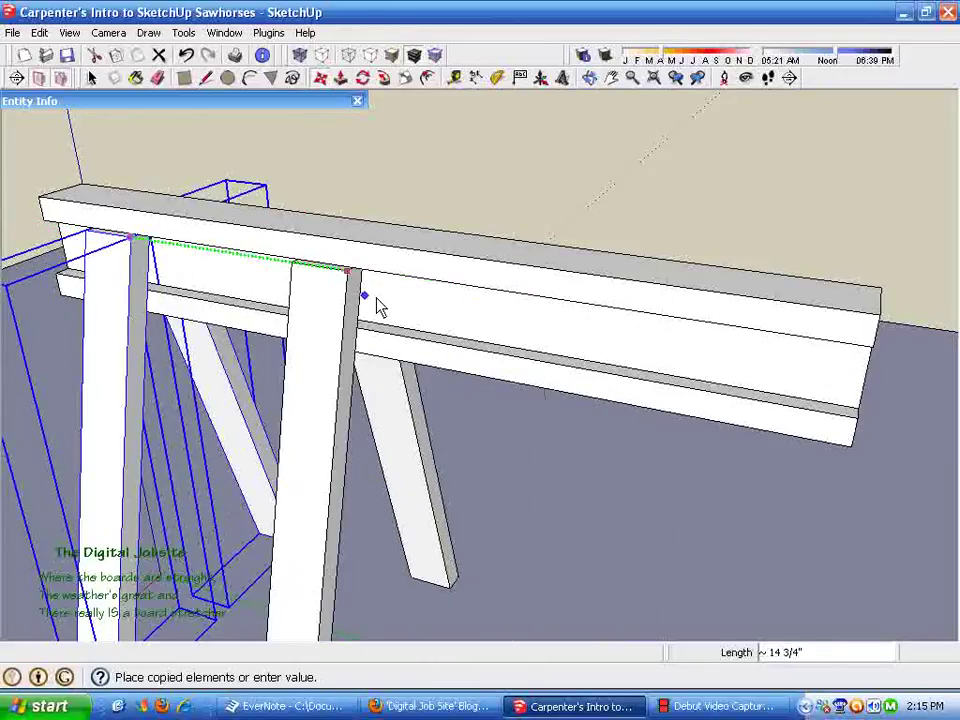
click(876, 320)
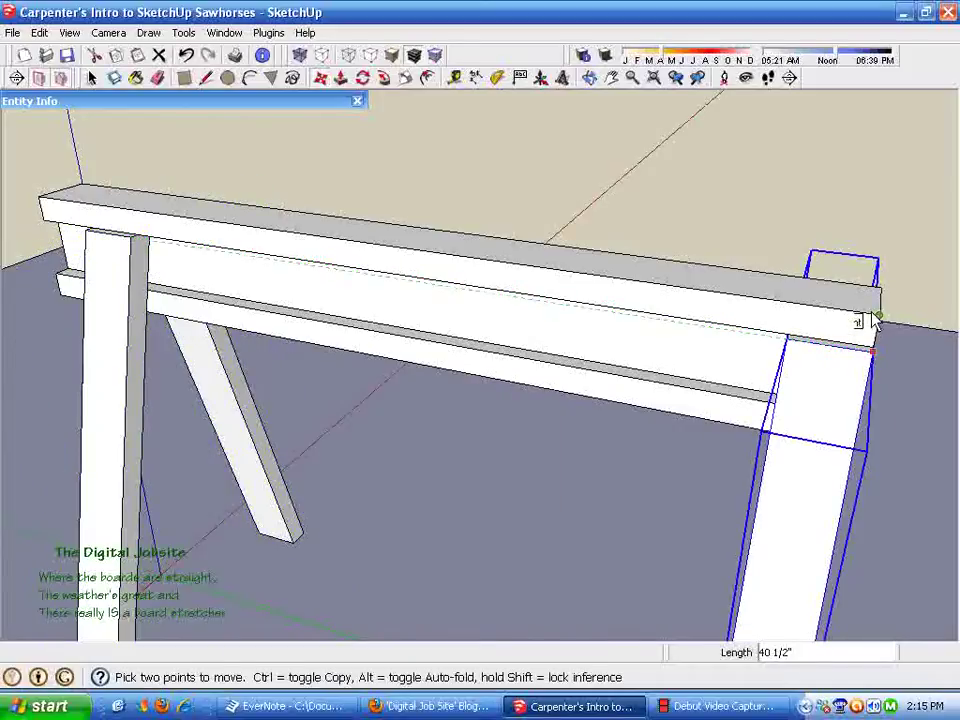
- Move the copied leg pair inward along the rail from its far end
middle_drag(679, 300, 720, 345)
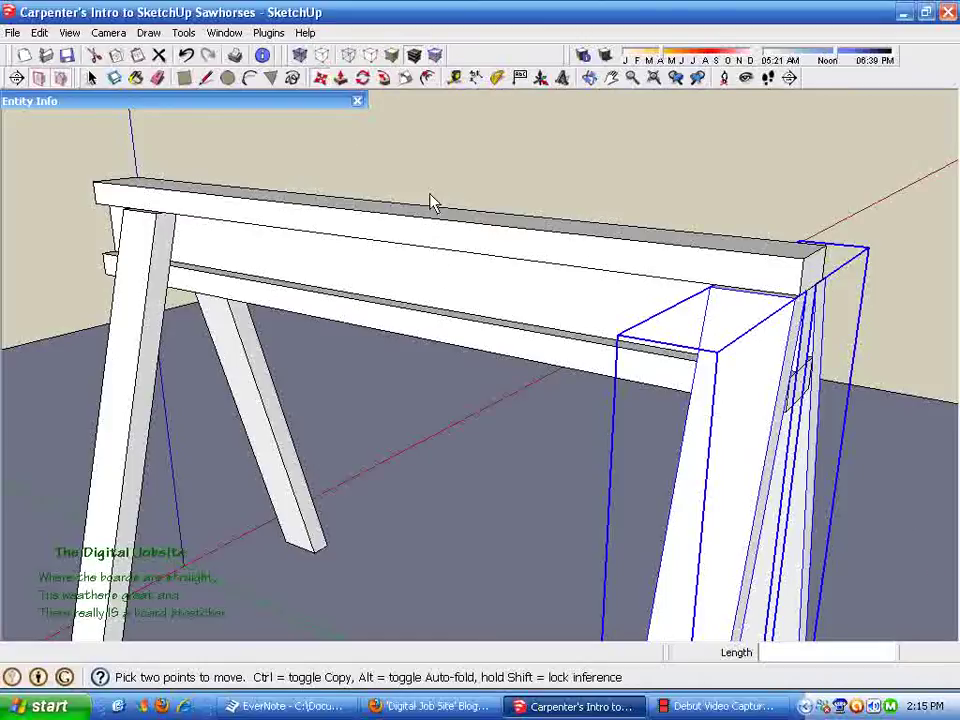
click(322, 80)
click(800, 295)
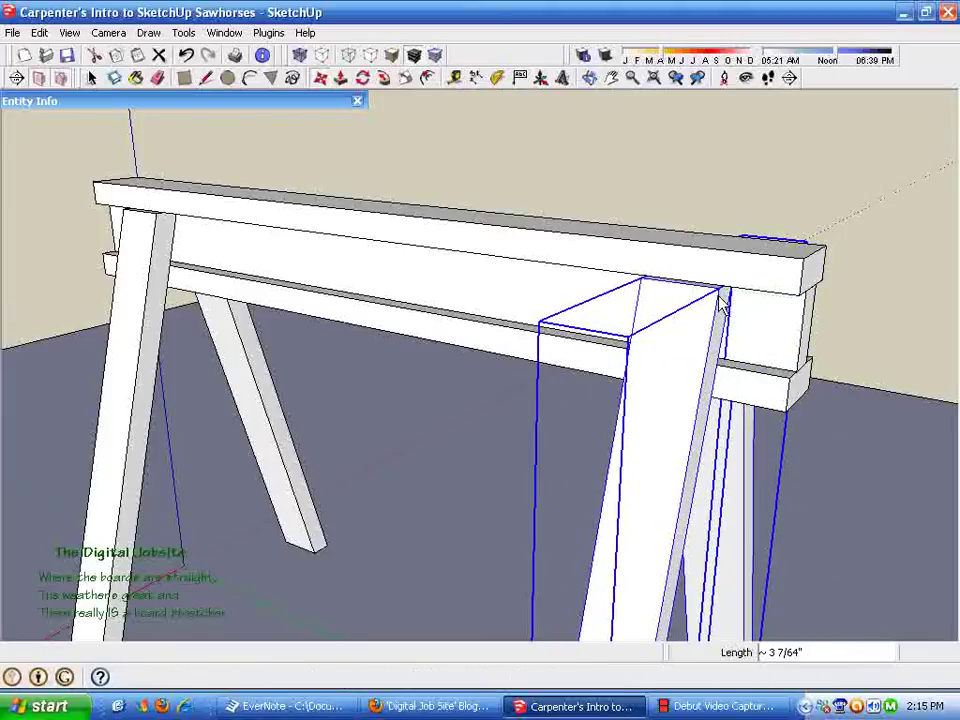
click(718, 292)
key(space)
- Deselect the legs and examine the sawhorse from several sides, focusing on the rail end and the copied legs
middle_drag(868, 289, 737, 193)
click(648, 412)
middle_drag(645, 412, 664, 429)
scroll(535, 412, up, 5)
scroll(535, 412, down, 5)
middle_drag(484, 411, 428, 367)
scroll(518, 382, up, 5)
scroll(518, 387, down, 2)
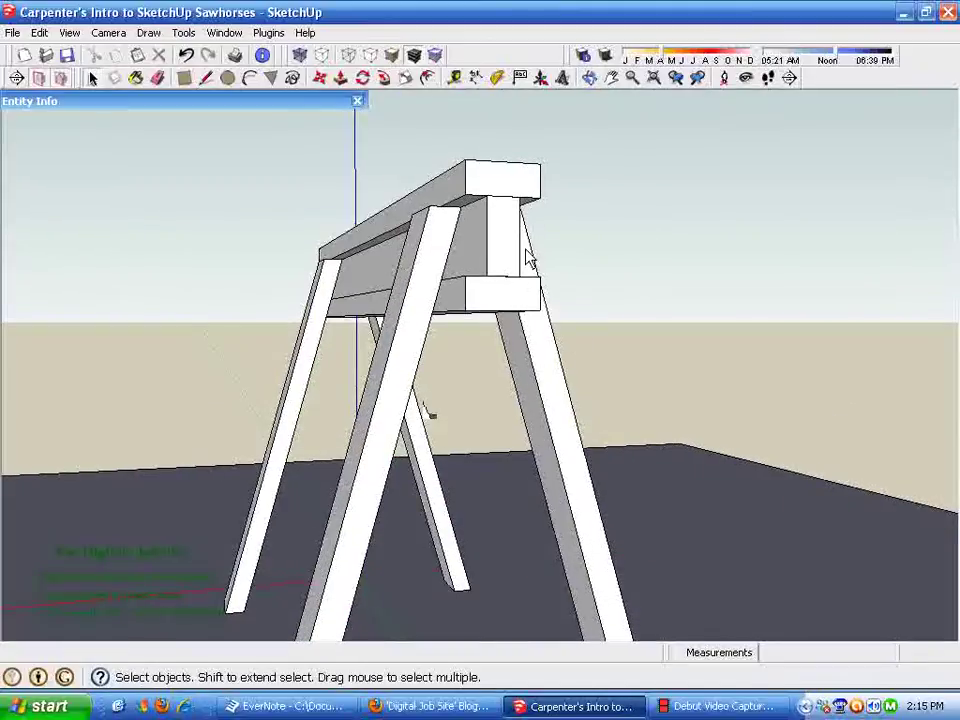
scroll(523, 261, up, 2)
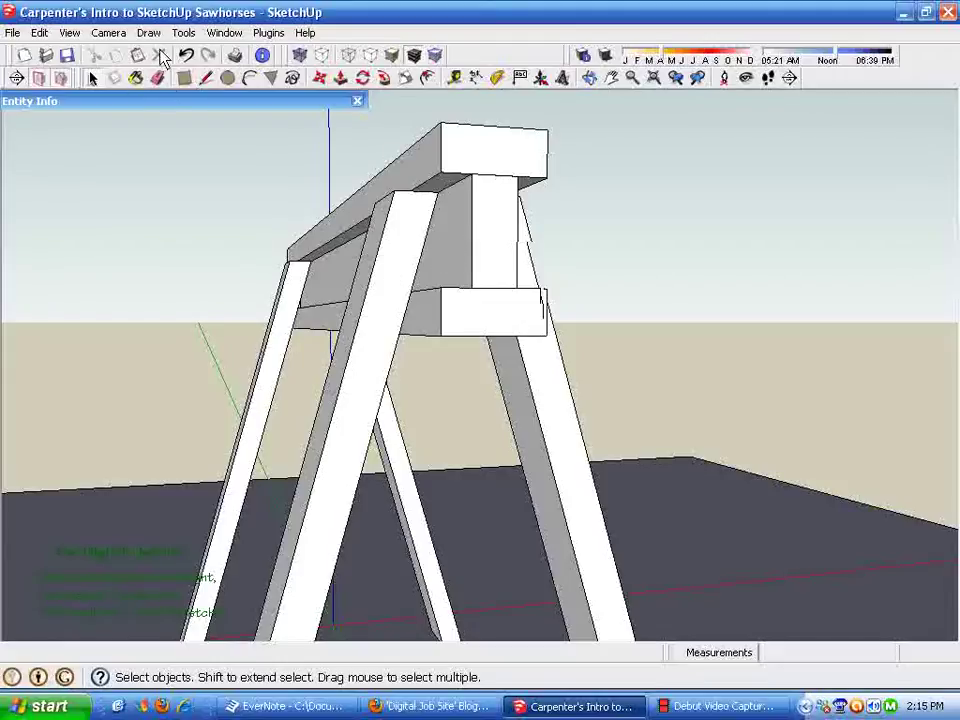
middle_drag(263, 243, 336, 259)
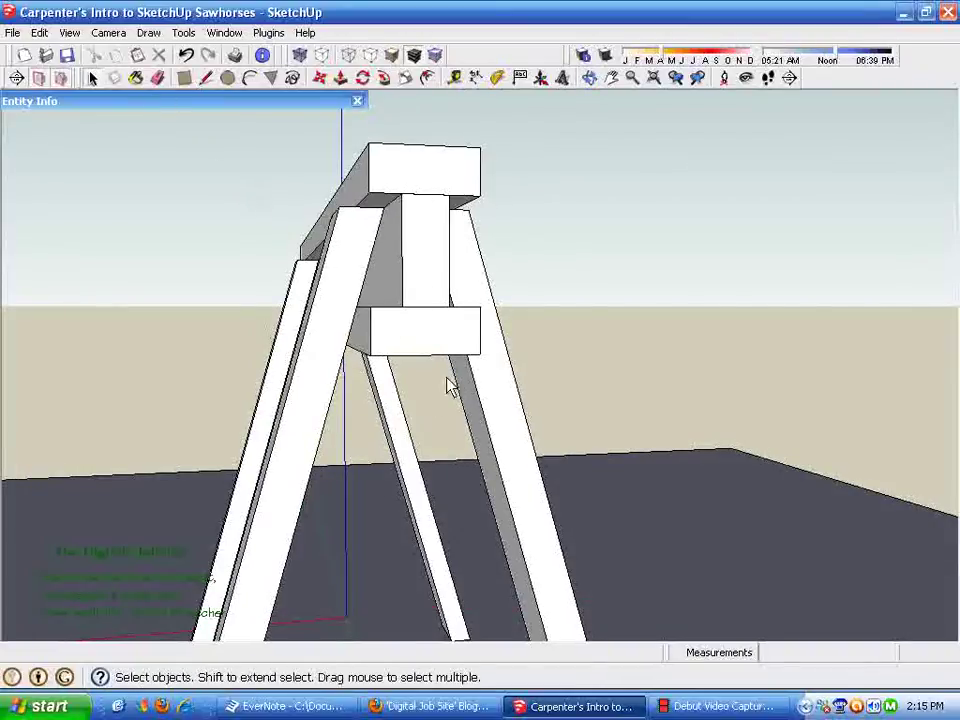
- Draw a four-sided gusset outline with the Line tool across the outer faces of both legs just below the lower rail
click(206, 78)
middle_drag(400, 330, 465, 326)
scroll(465, 326, up, 3)
middle_drag(483, 412, 377, 345)
click(290, 336)
mouse_move(450, 392)
middle_down()
mouse_move(422, 349)
mouse_move(433, 401)
middle_up()
click(527, 341)
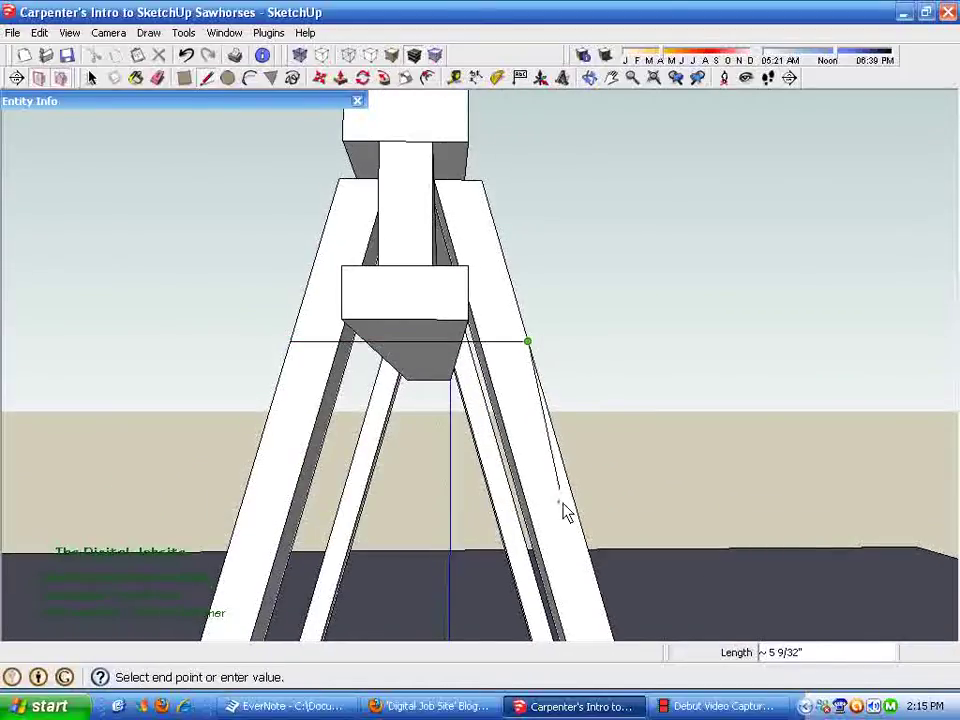
click(574, 497)
click(242, 499)
click(290, 338)
- Select the new gusset face and examine how it overlaps the leg faces
key(space)
click(446, 467)
middle_drag(446, 467, 481, 455)
scroll(481, 455, up, 3)
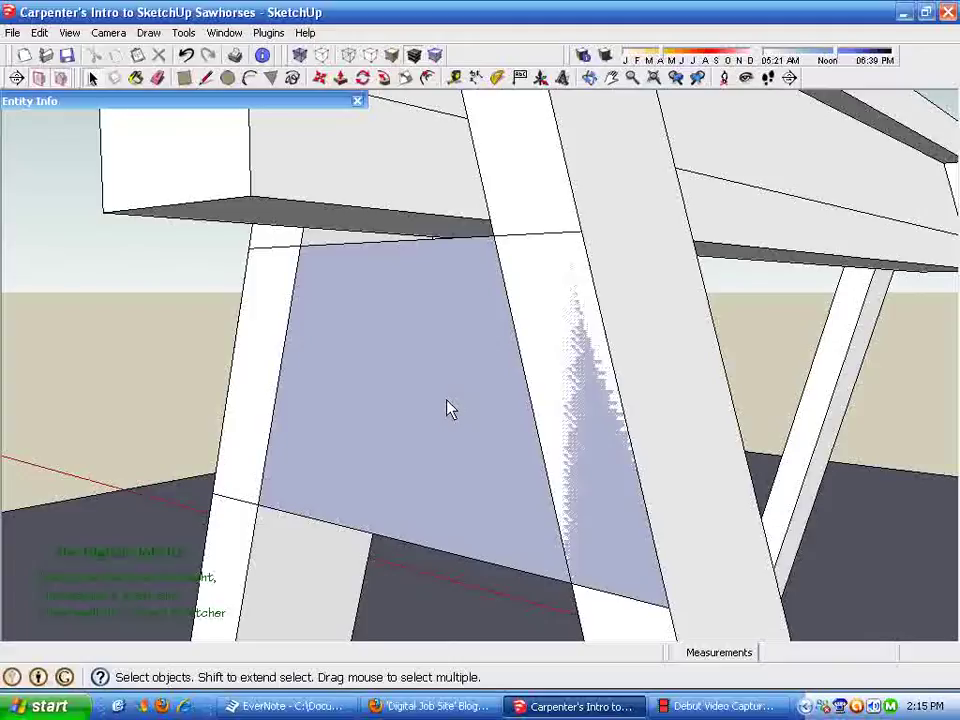
middle_drag(377, 416, 468, 410)
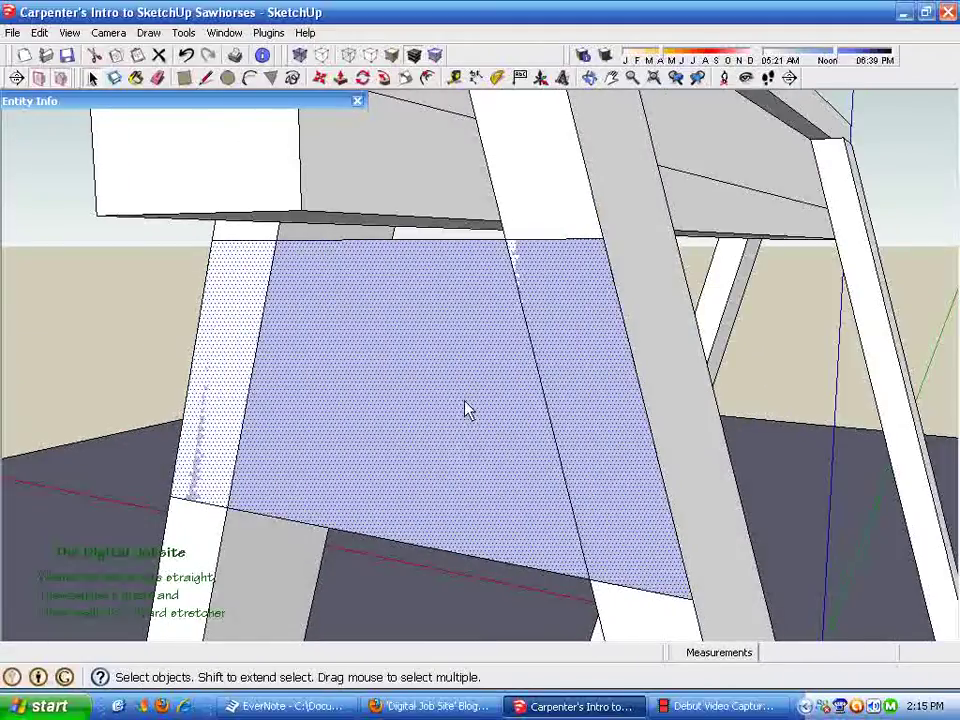
scroll(369, 293, up, 3)
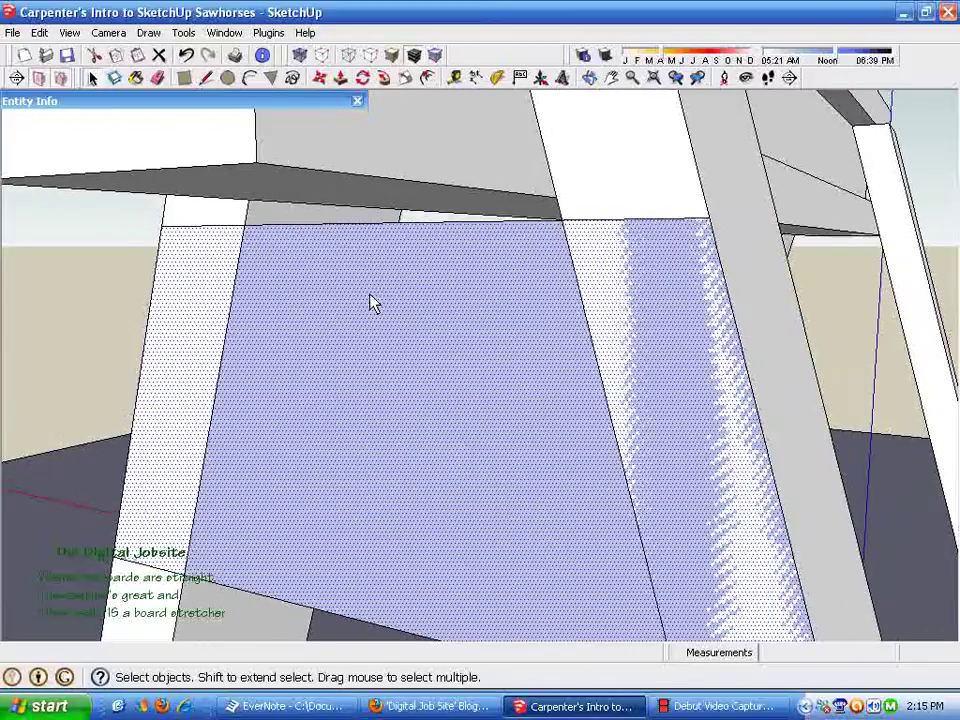
scroll(376, 301, down, 2)
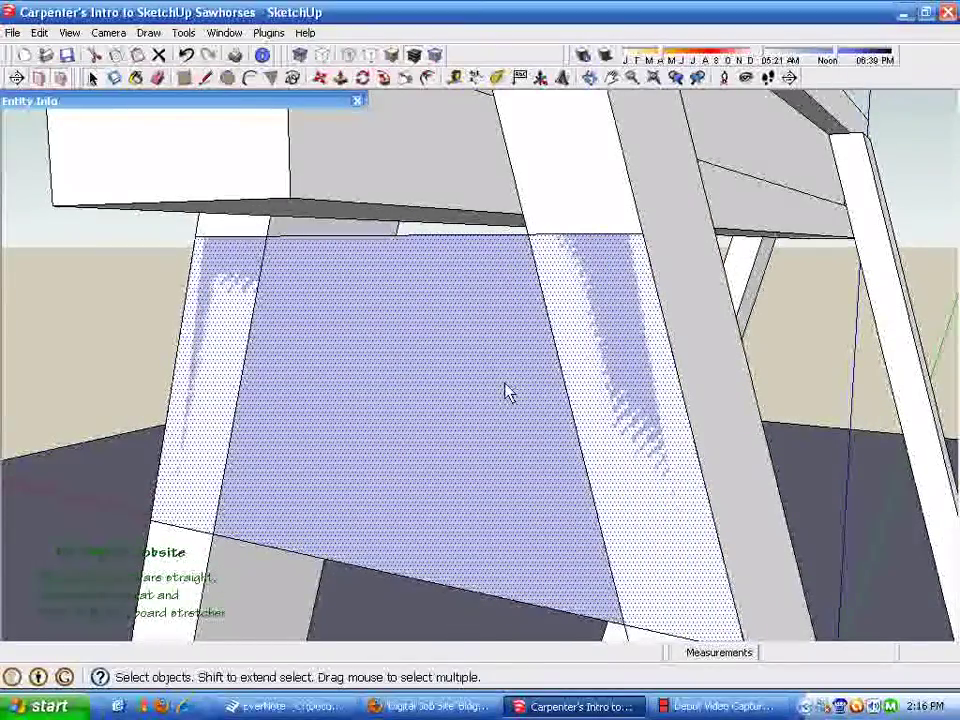
middle_drag(500, 392, 366, 386)
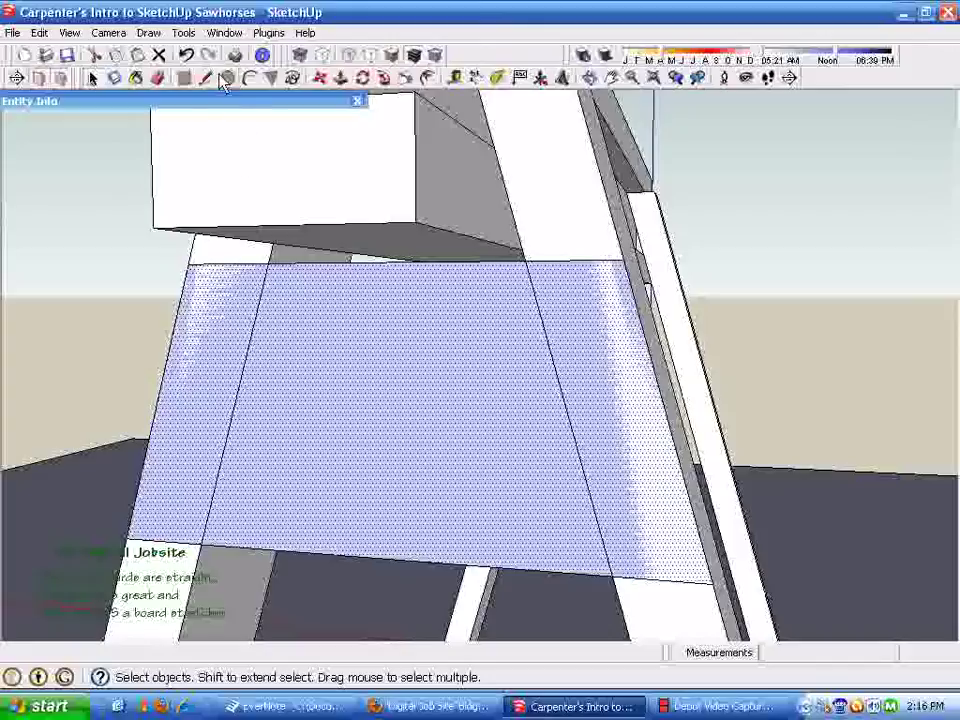
- Undo the gusset outline and restore the copied legs' inset from the rail end
click(187, 57)
click(187, 57)
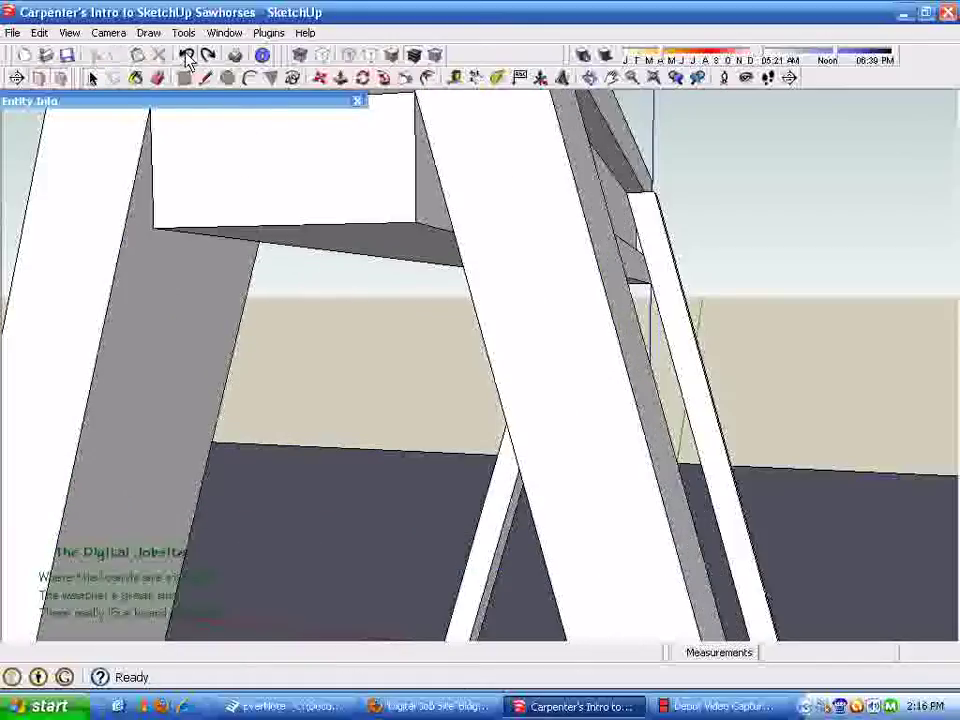
click(208, 60)
middle_drag(286, 187, 398, 170)
scroll(405, 160, down, 2)
scroll(399, 139, up, 2)
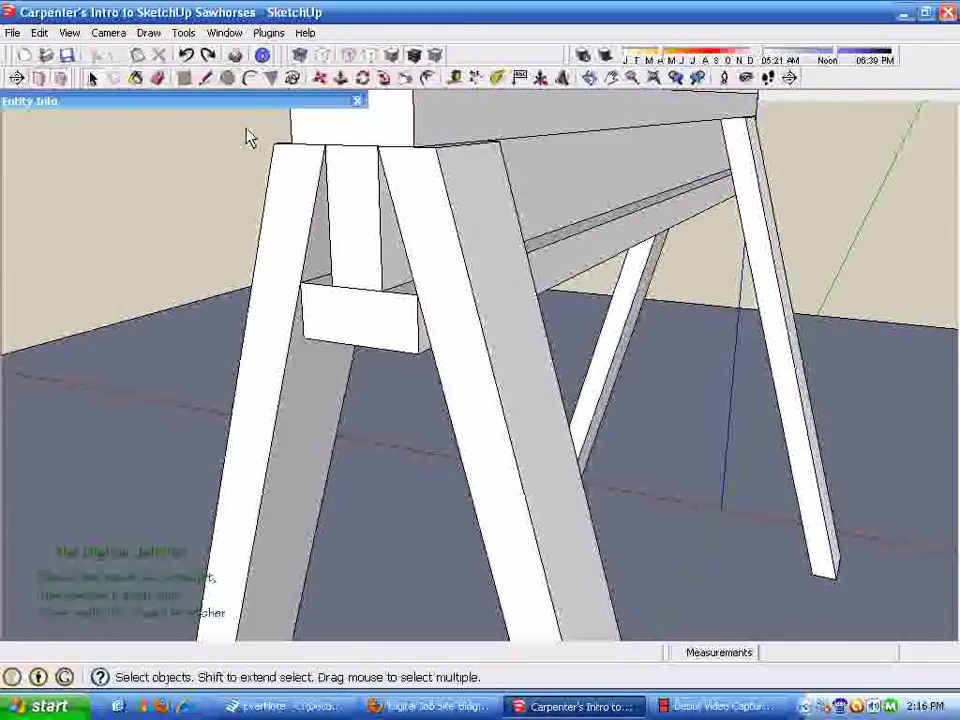
middle_drag(380, 190, 383, 343)
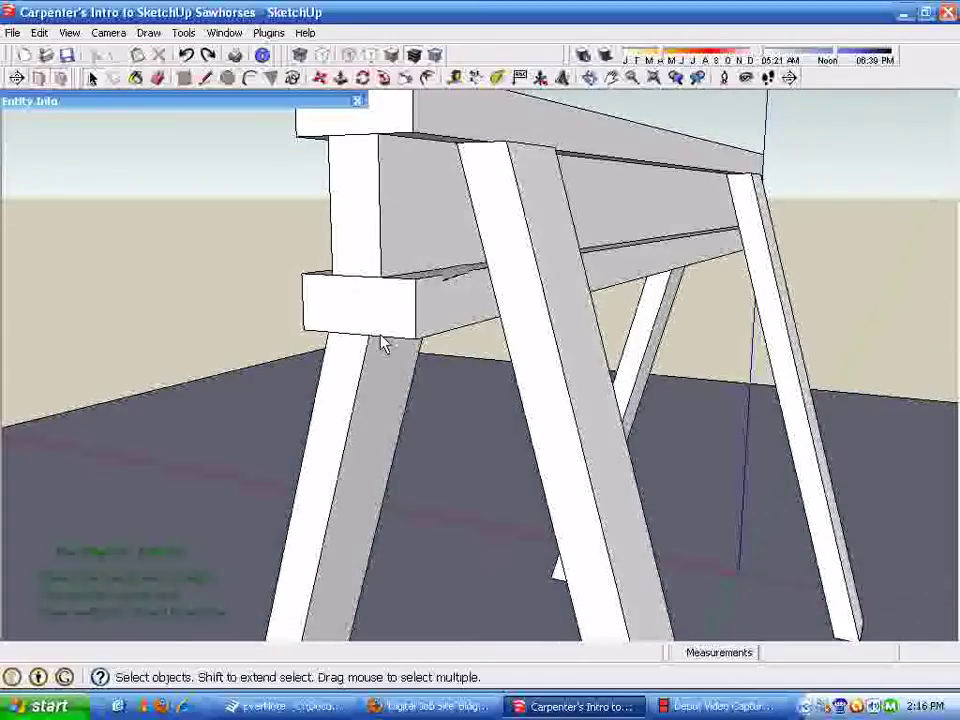
- Try to draw the gusset's top edge across the leg from the lower rail's bottom edge, and undo the stray lines
middle_drag(333, 450, 440, 198)
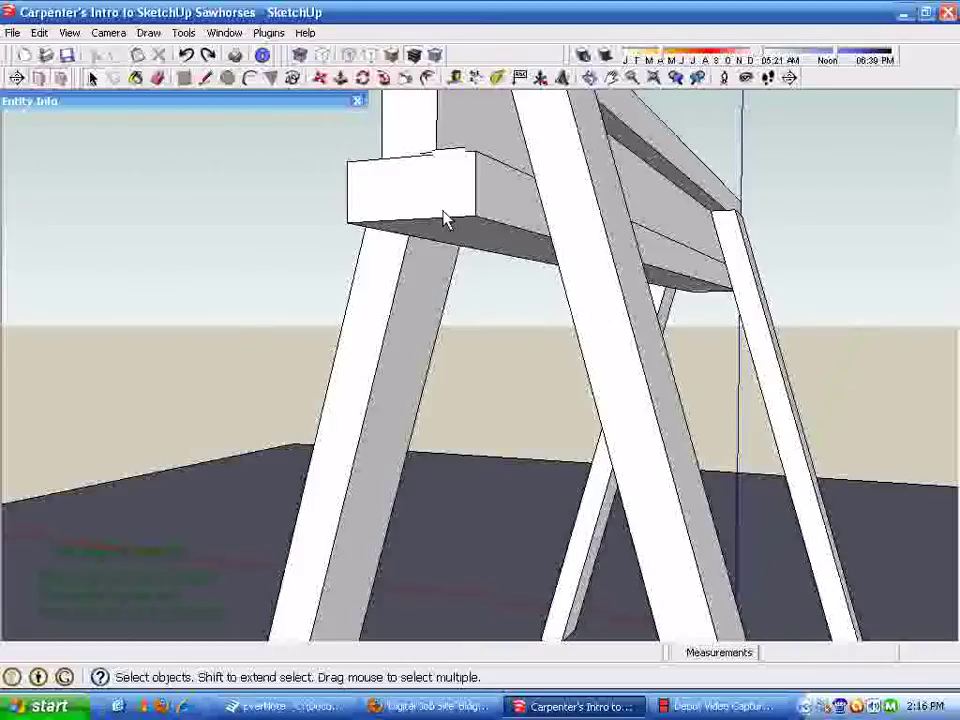
middle_drag(435, 220, 396, 150)
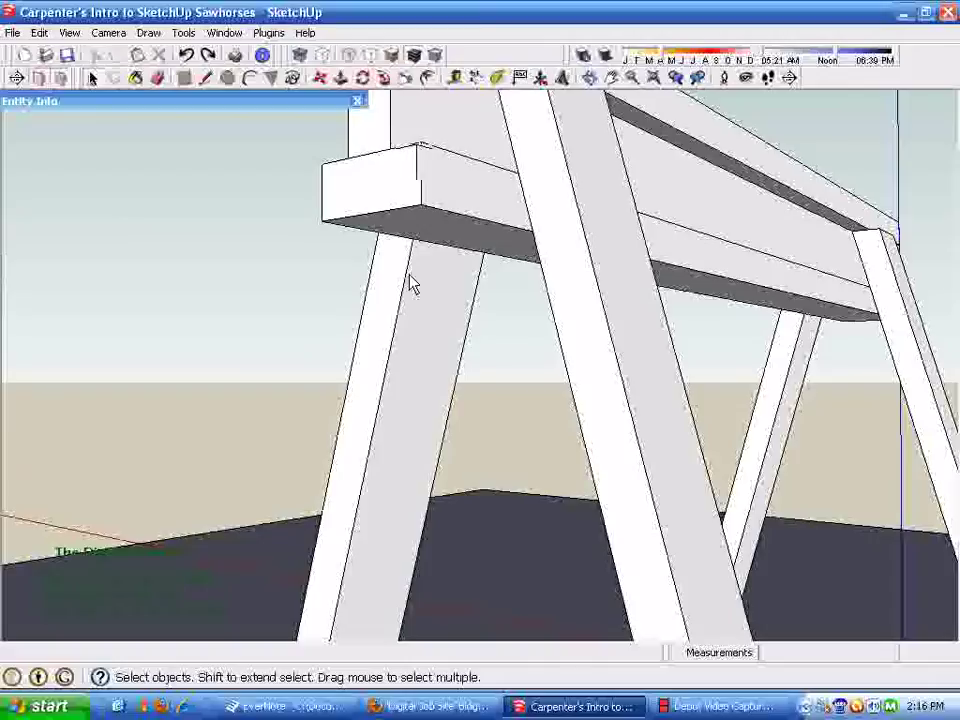
click(205, 78)
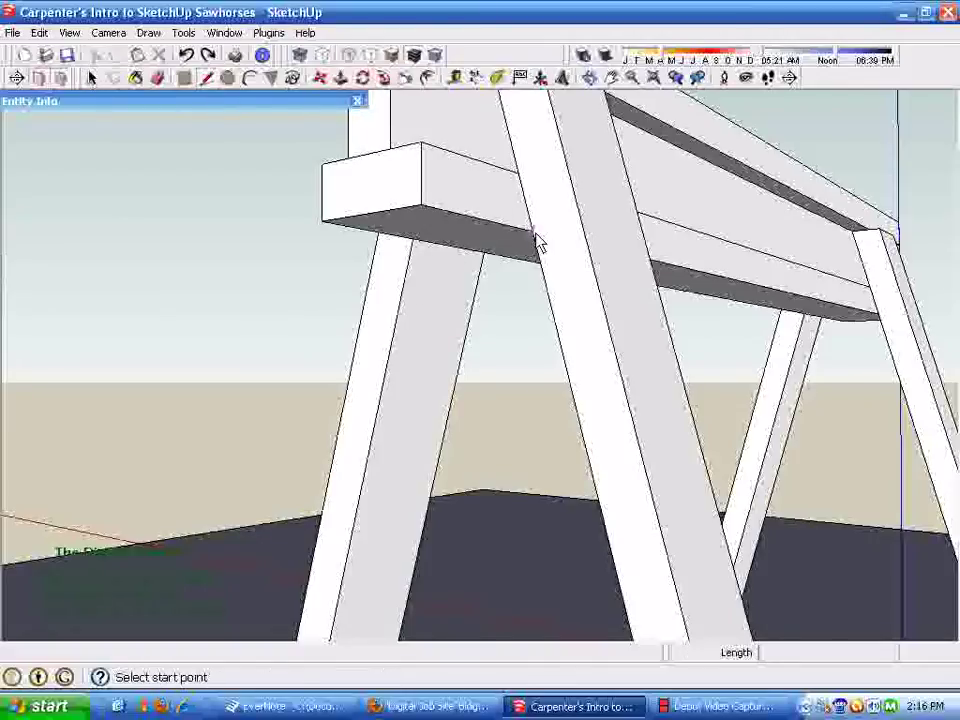
middle_drag(473, 248, 557, 314)
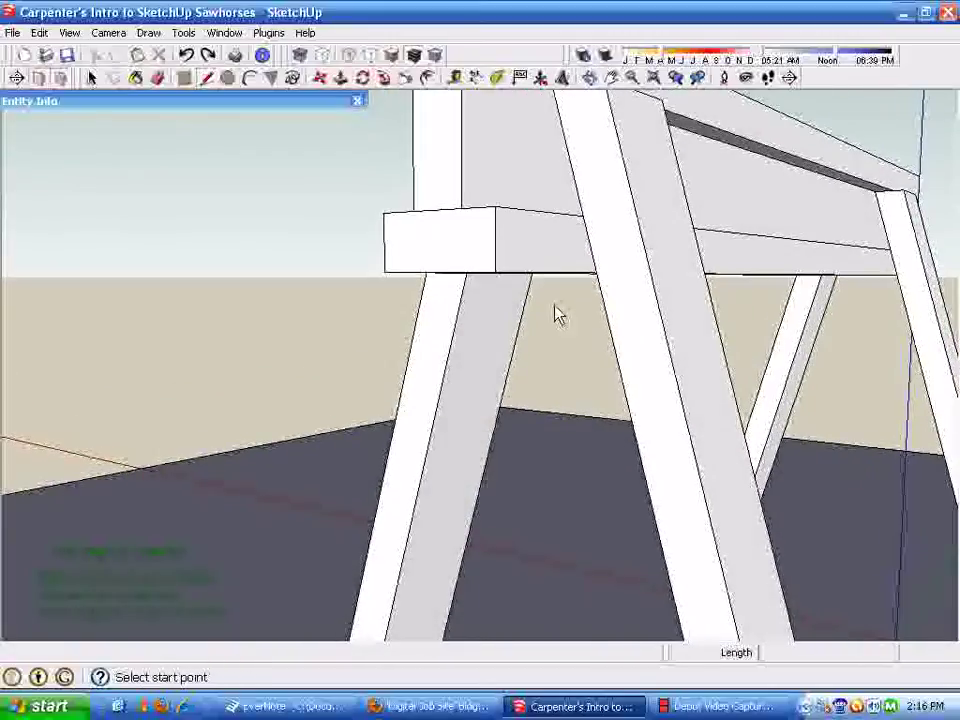
middle_drag(630, 330, 649, 251)
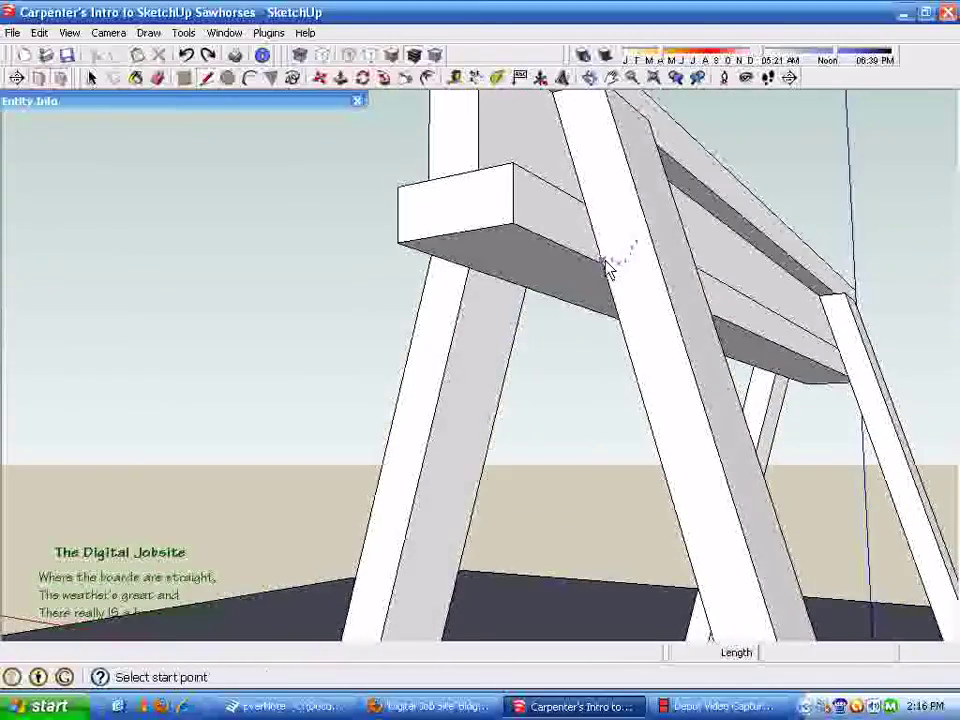
click(608, 264)
click(656, 235)
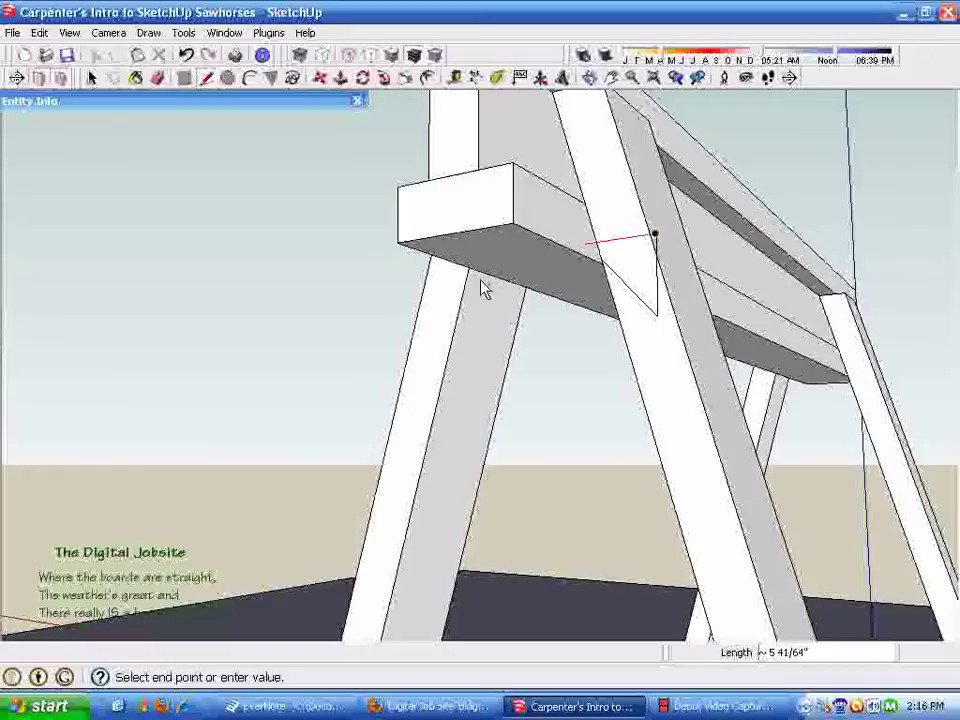
middle_drag(619, 328, 493, 414)
click(186, 56)
middle_drag(300, 145, 340, 360)
key(space)
- Place a guide line on the lower rail's underside, parallel to its end edge and 4 inches in from it, with Tape Measure
middle_drag(432, 430, 324, 400)
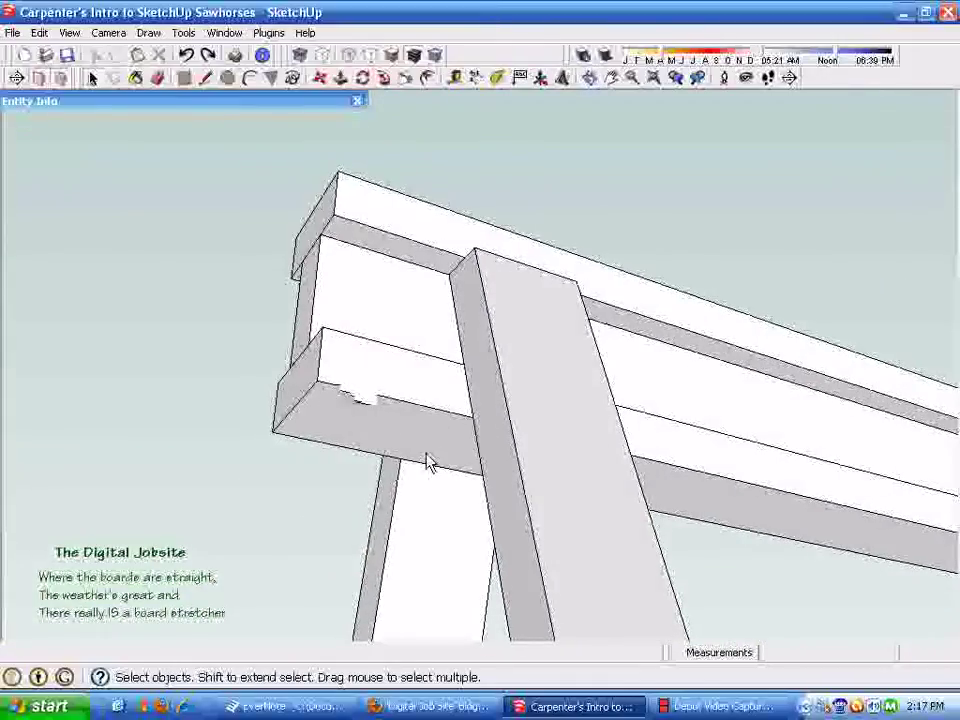
middle_drag(465, 443, 530, 153)
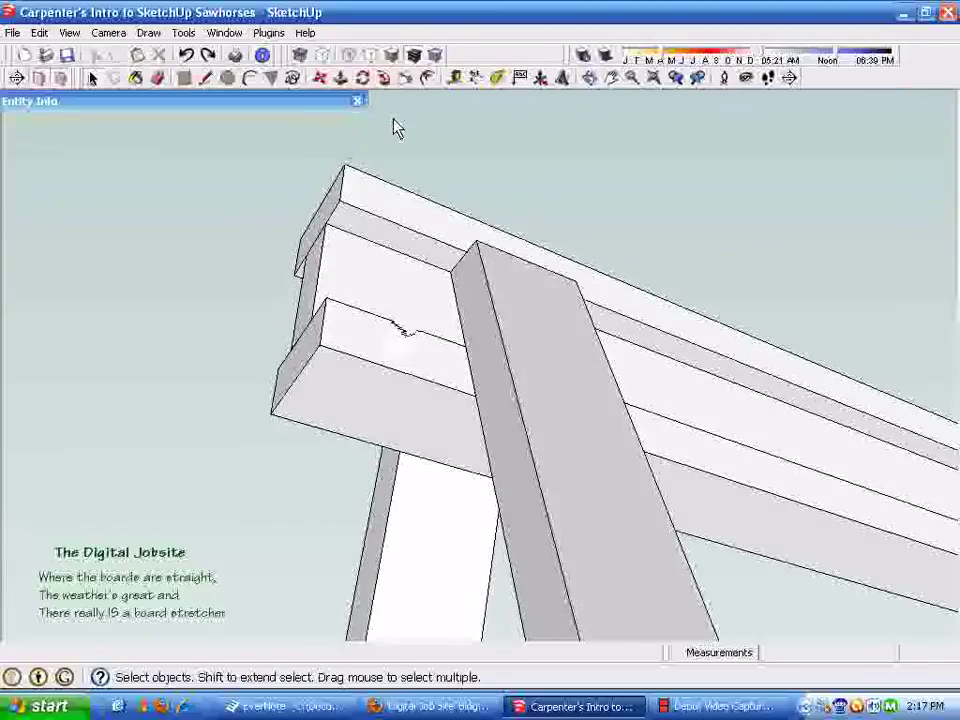
middle_drag(470, 208, 243, 232)
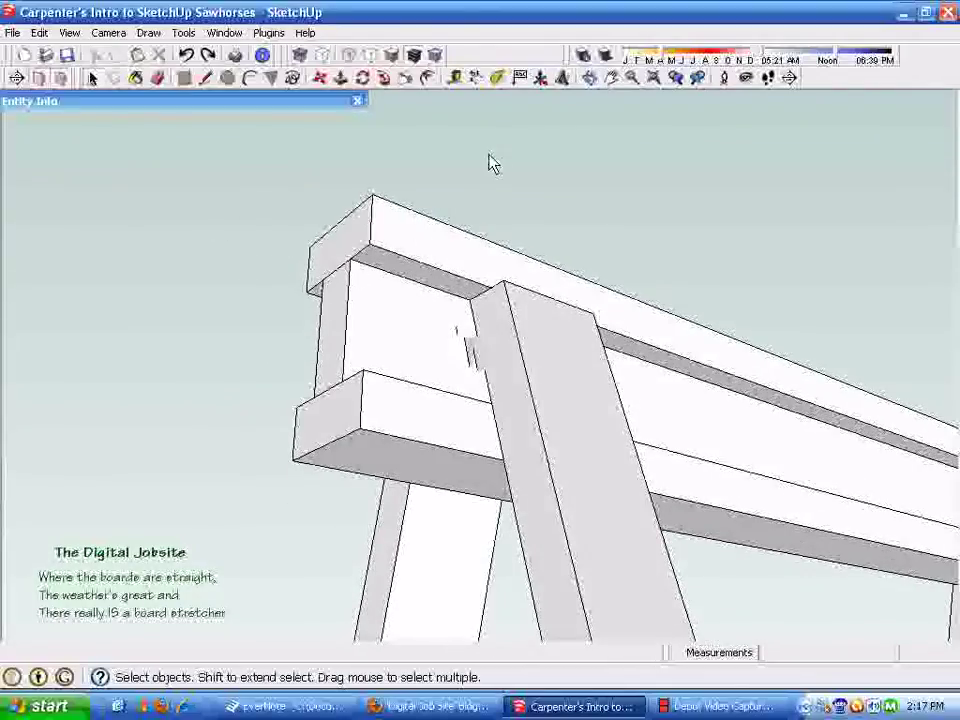
click(454, 79)
scroll(349, 446, up, 5)
middle_drag(349, 446, 372, 328)
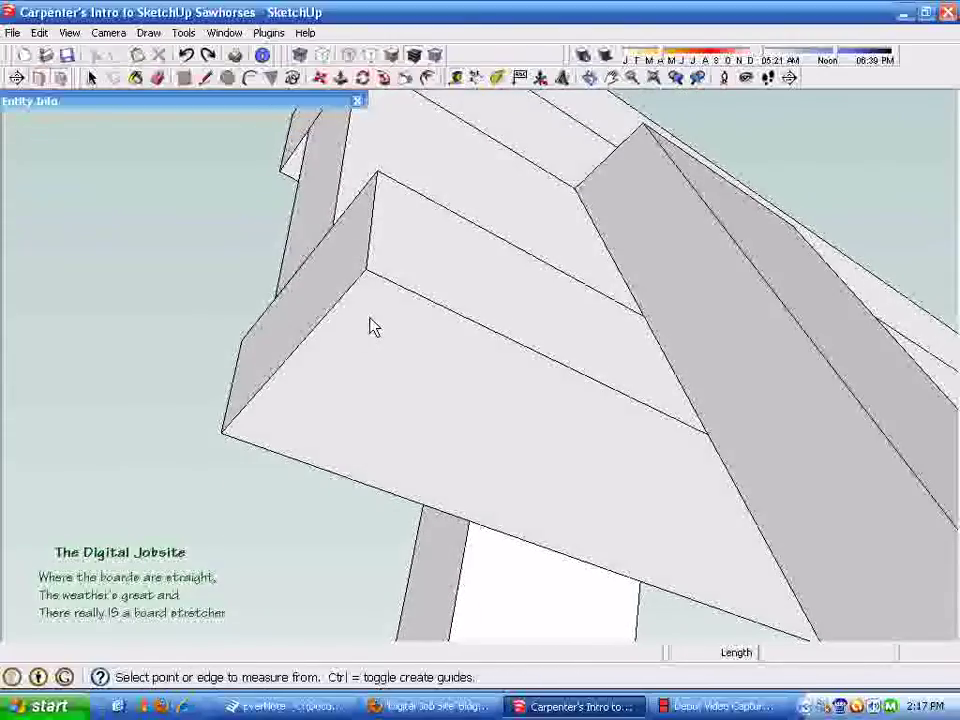
click(348, 308)
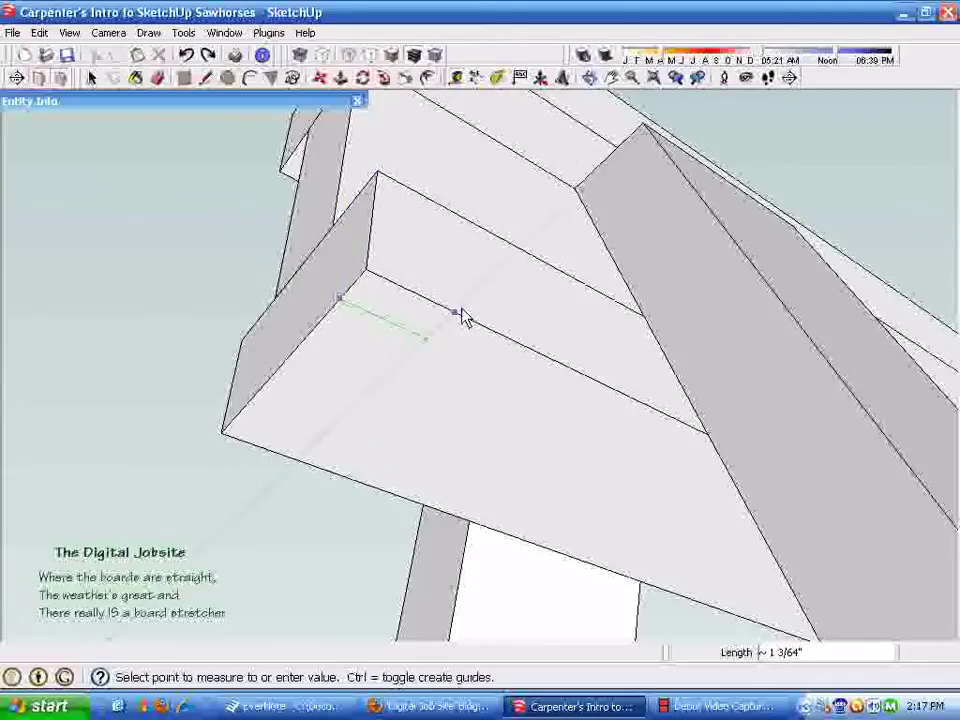
middle_drag(458, 310, 426, 401)
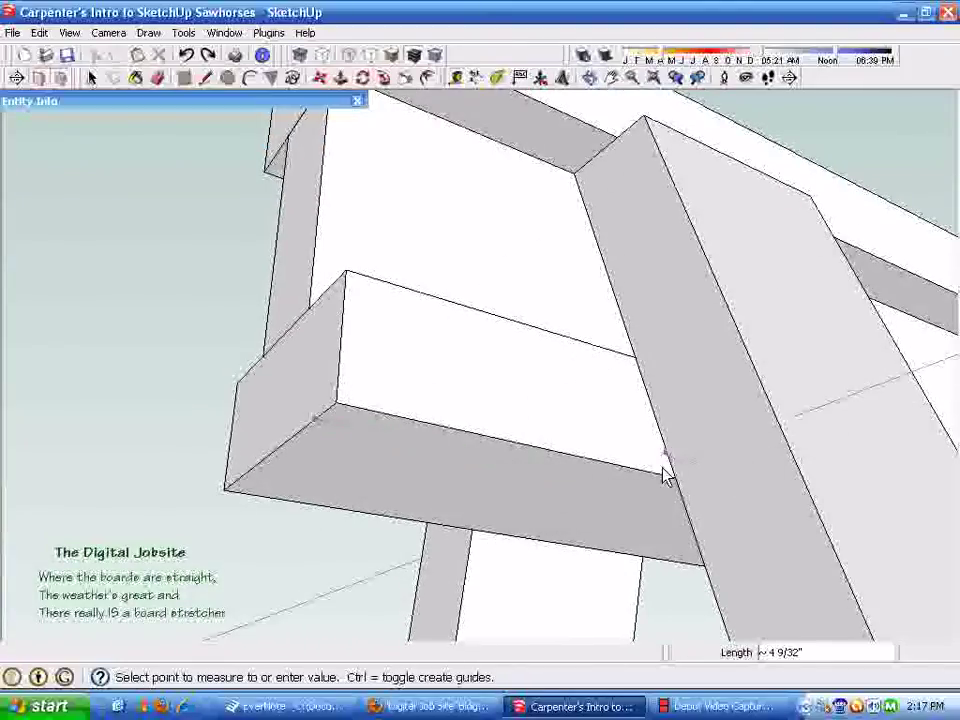
middle_drag(735, 482, 765, 235)
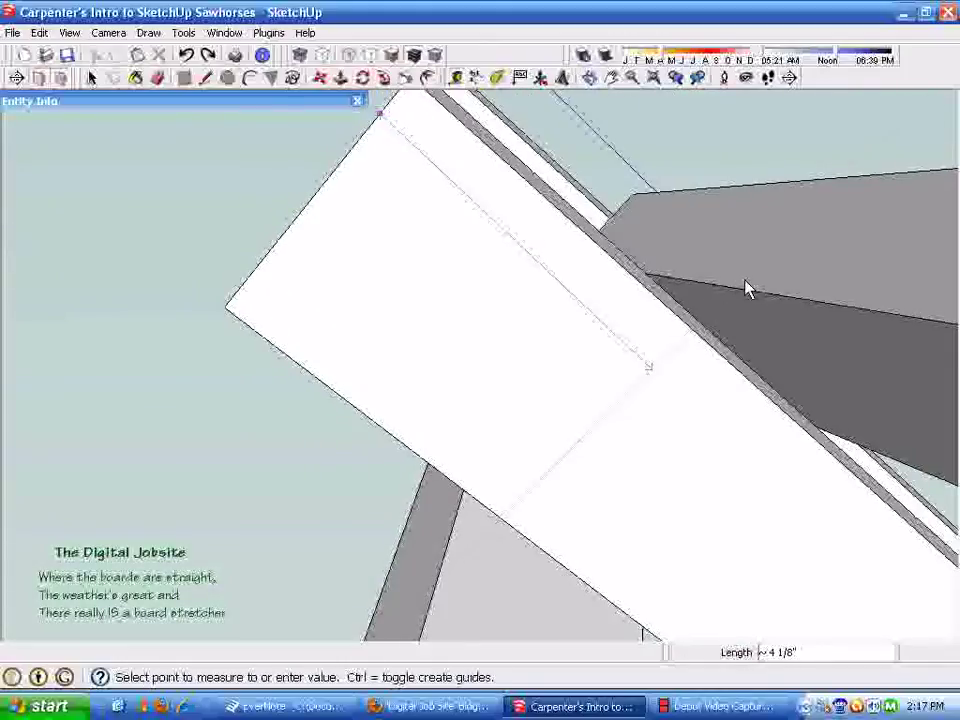
middle_drag(746, 296, 502, 494)
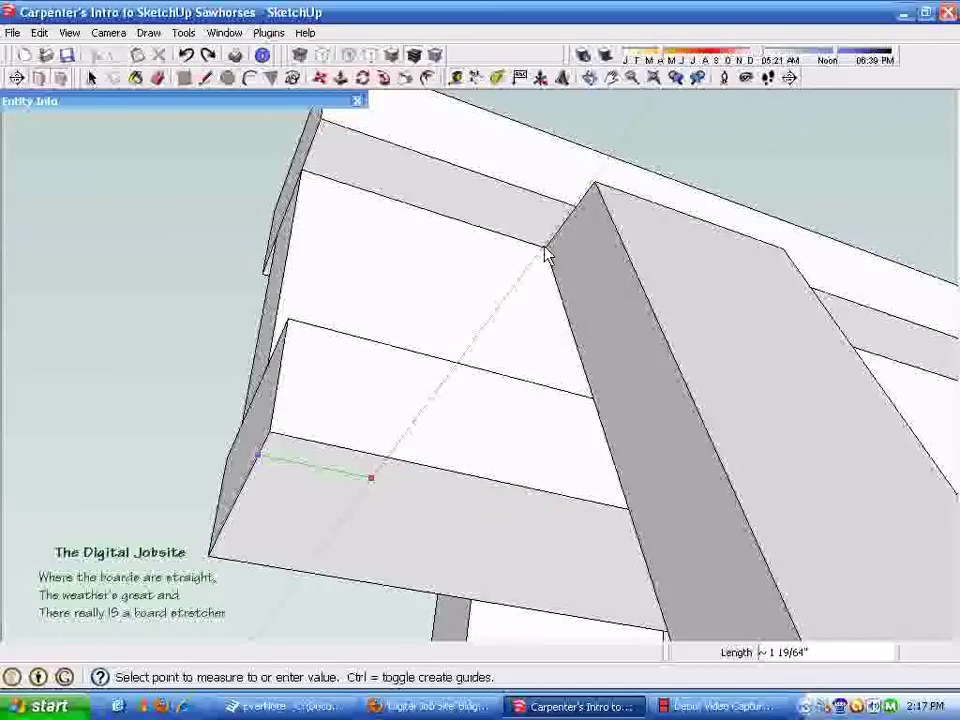
click(594, 190)
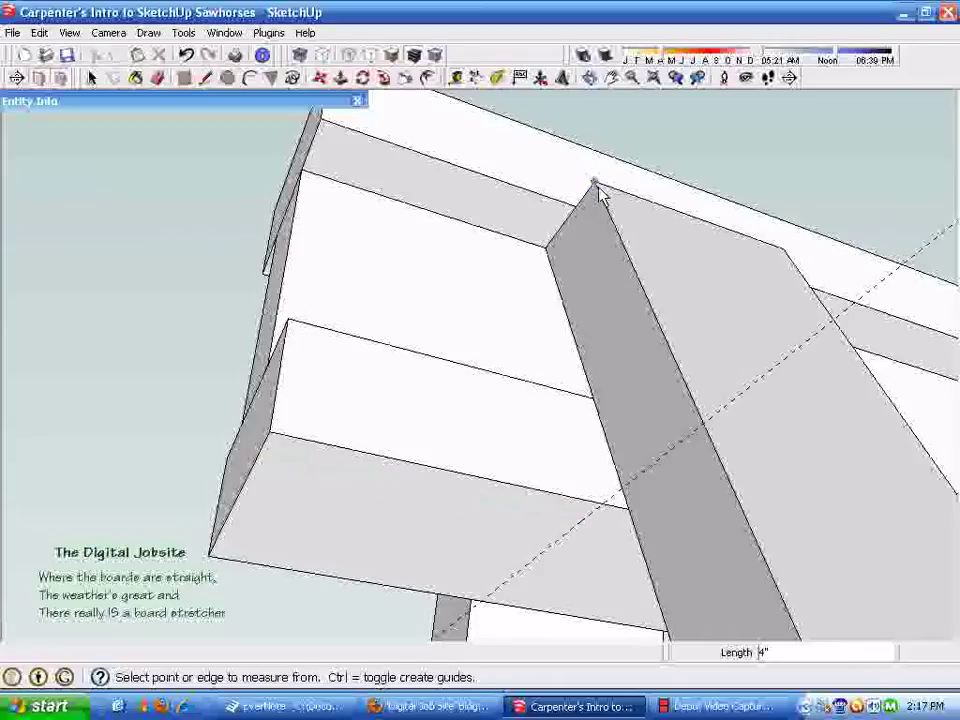
- Examine how the new guide line crosses the leg faces and the lower rail's underside
middle_drag(600, 197, 786, 557)
right_click(786, 557)
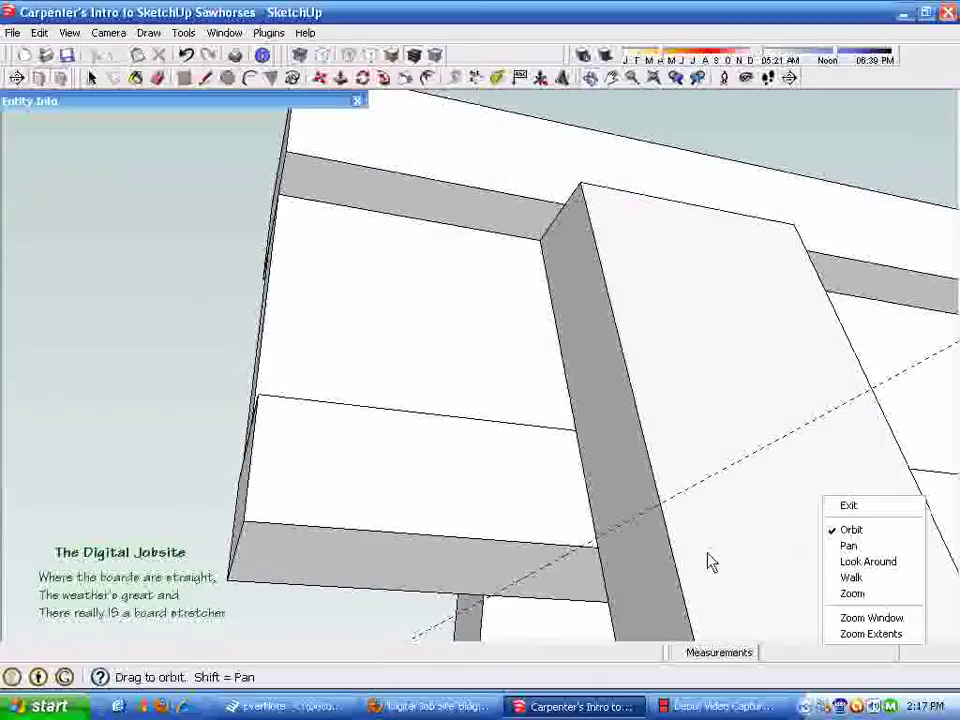
click(740, 458)
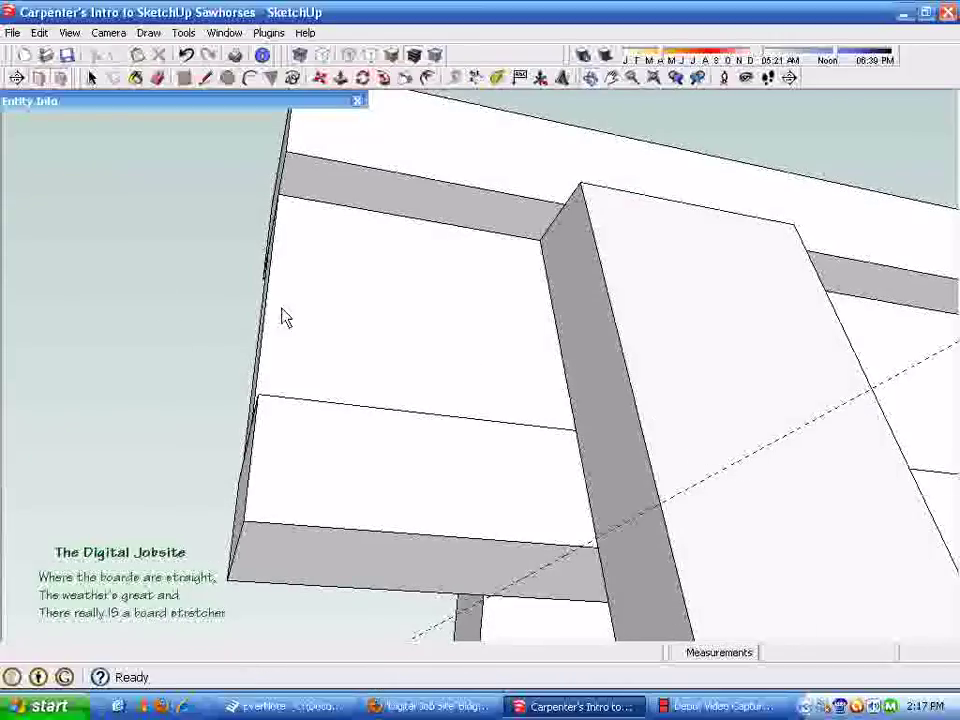
middle_drag(140, 237, 178, 249)
middle_drag(183, 333, 245, 300)
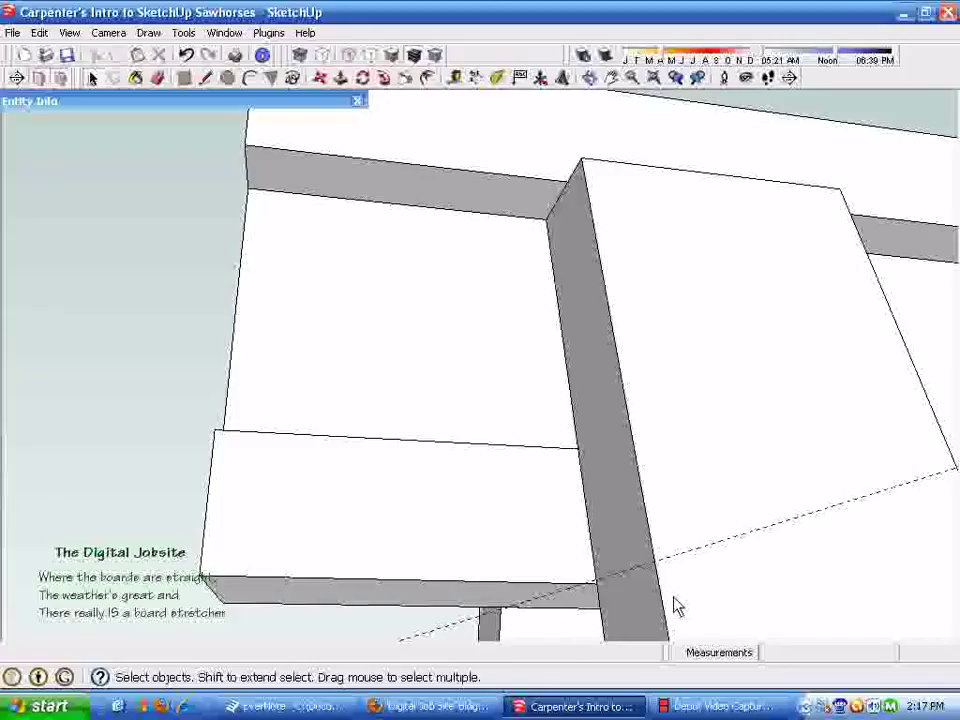
middle_drag(141, 311, 264, 253)
middle_drag(588, 526, 480, 462)
mouse_move(363, 350)
middle_down()
mouse_move(399, 390)
mouse_move(446, 332)
mouse_move(394, 377)
mouse_move(407, 460)
mouse_move(612, 437)
middle_up()
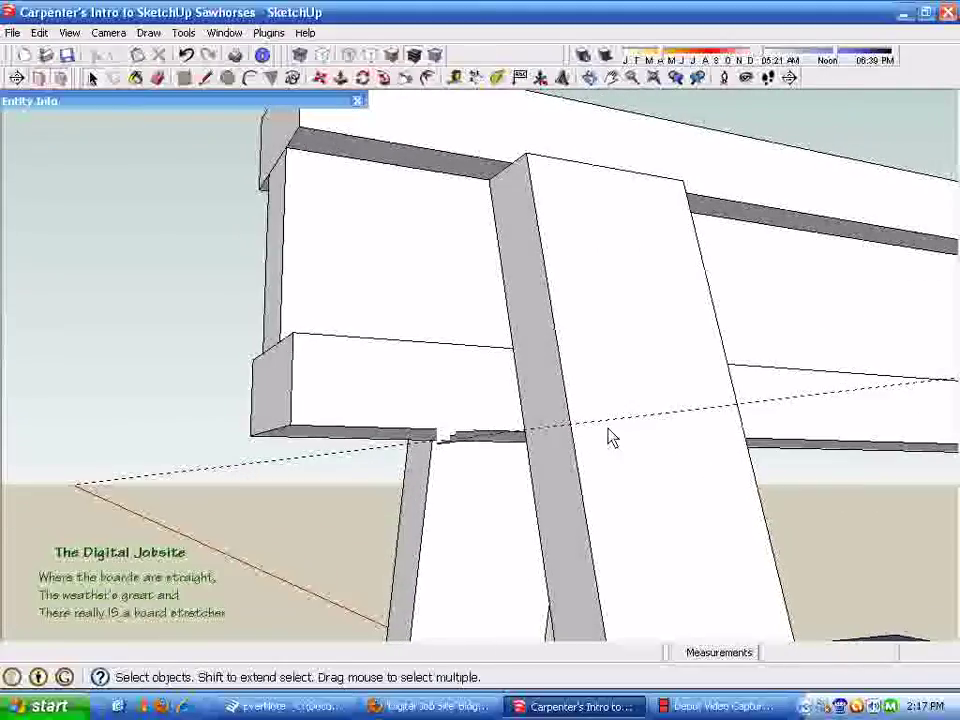
middle_drag(490, 416, 468, 232)
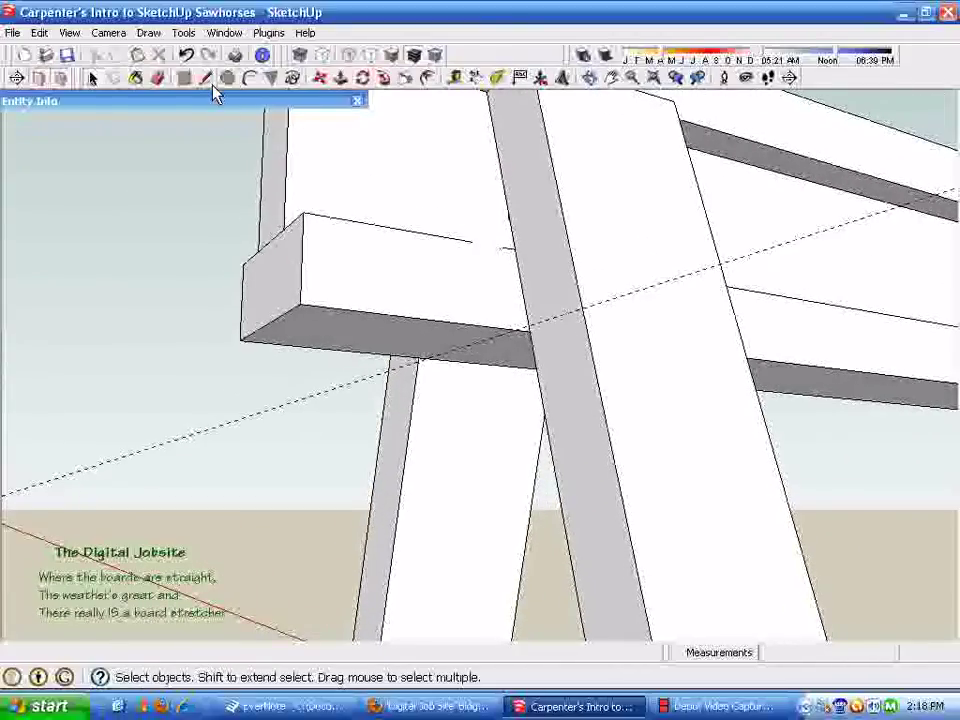
middle_drag(362, 129, 407, 96)
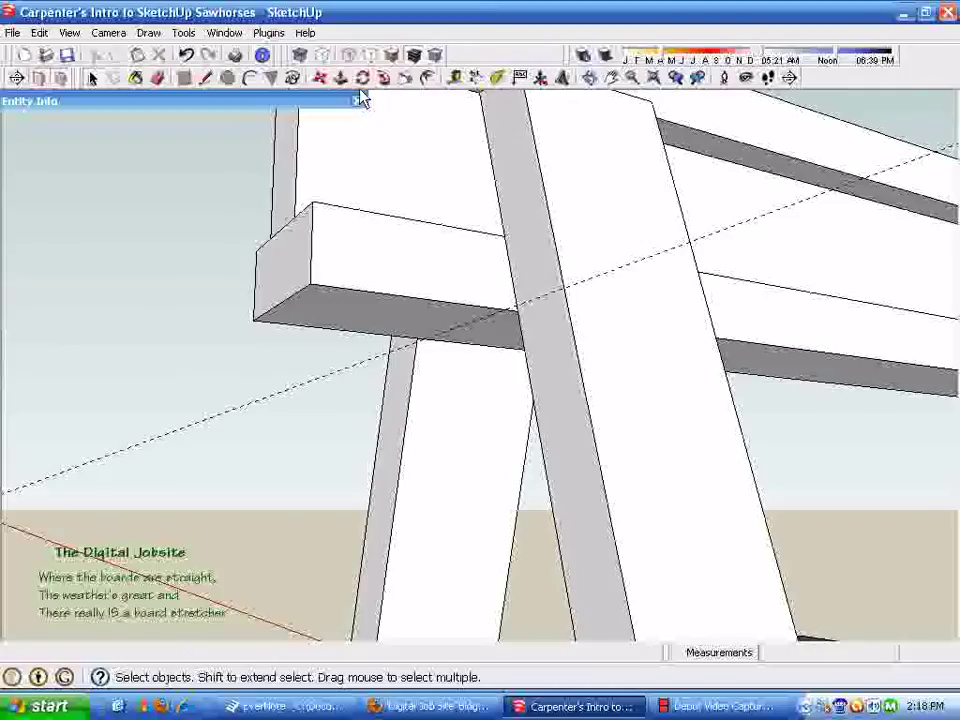
- Offset a second guide line 6 inches below the first one, across the outer faces of the legs
click(454, 80)
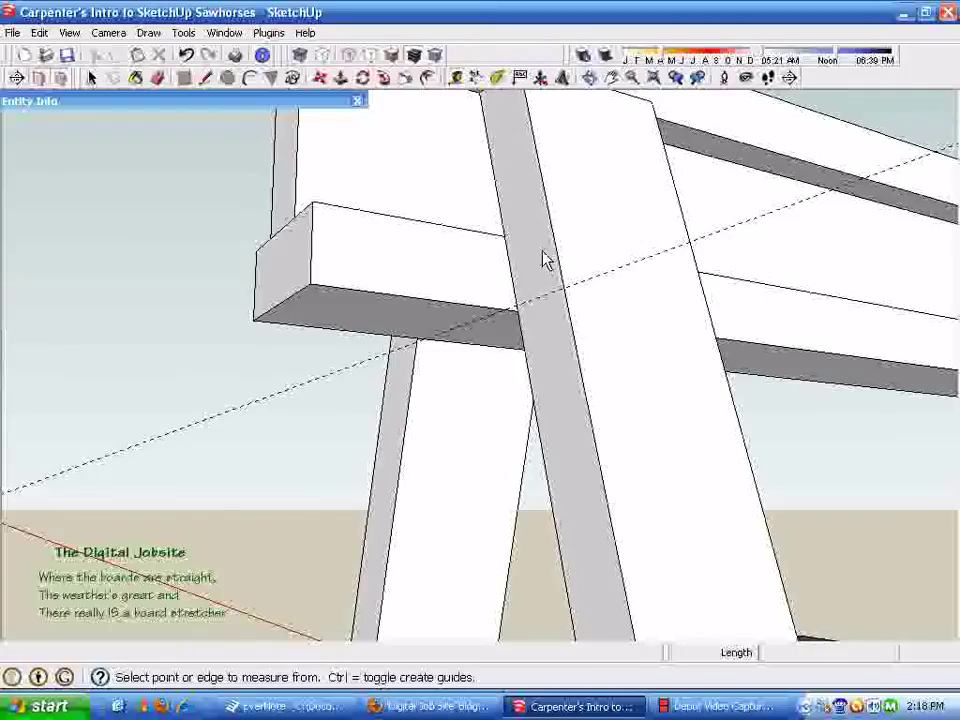
click(539, 303)
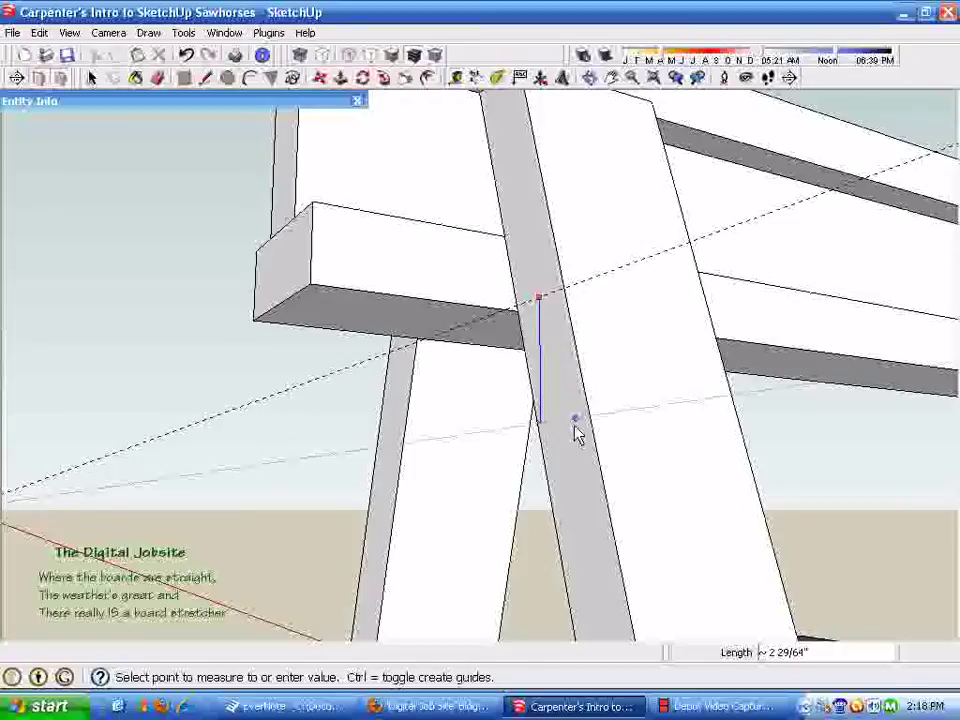
click(578, 480)
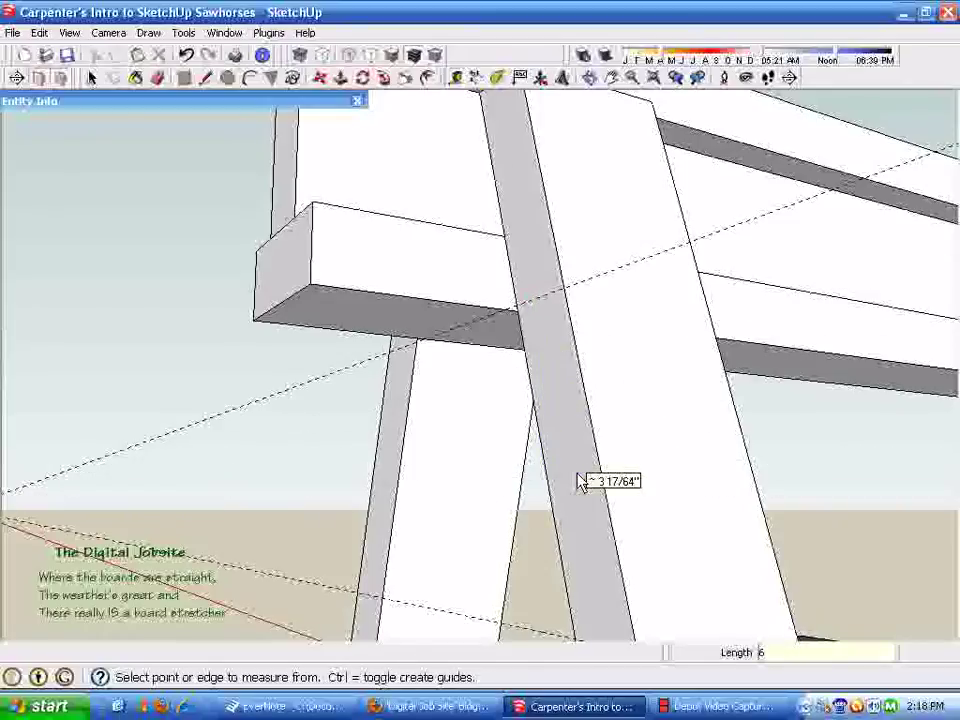
key(space)
- Draw the closed four-sided gusset outline with the Line tool, connecting the guide intersections on the outer edges of both legs
middle_drag(343, 544, 557, 393)
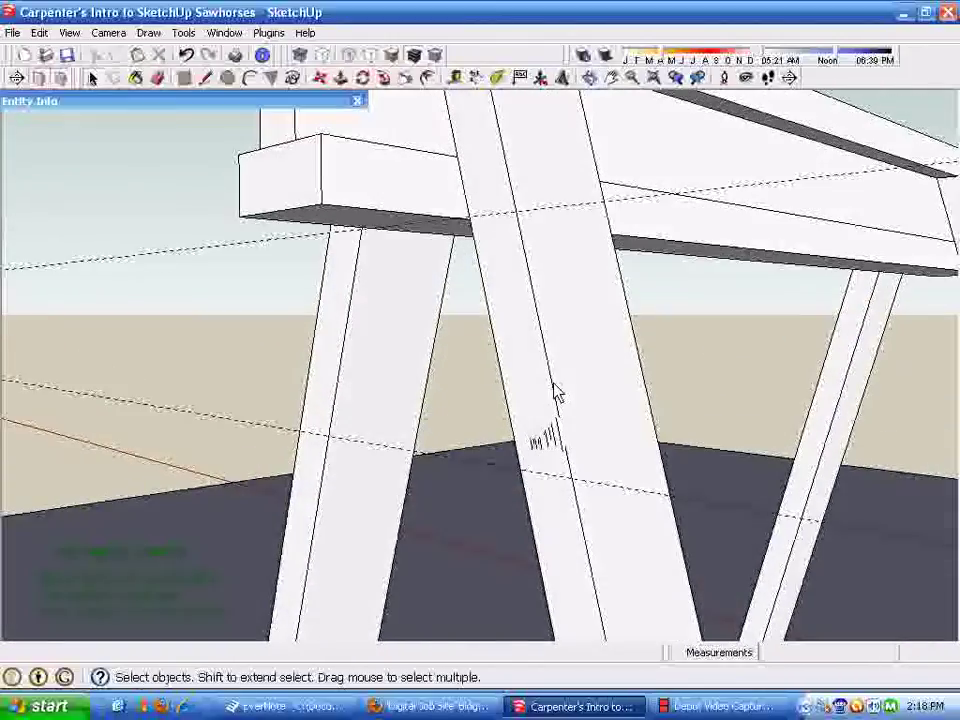
click(205, 78)
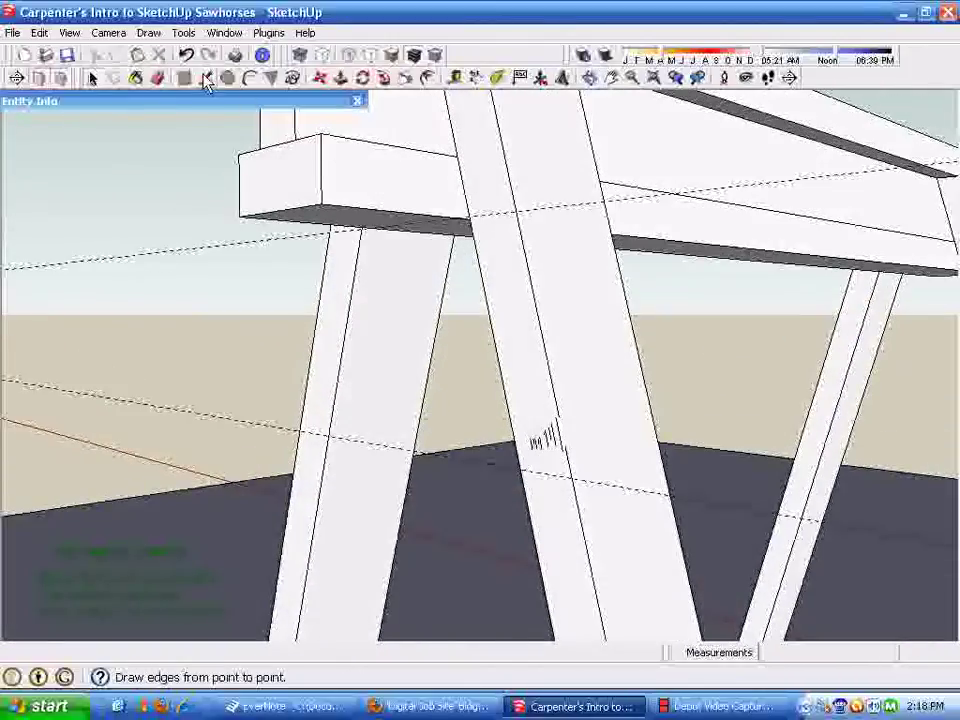
click(300, 432)
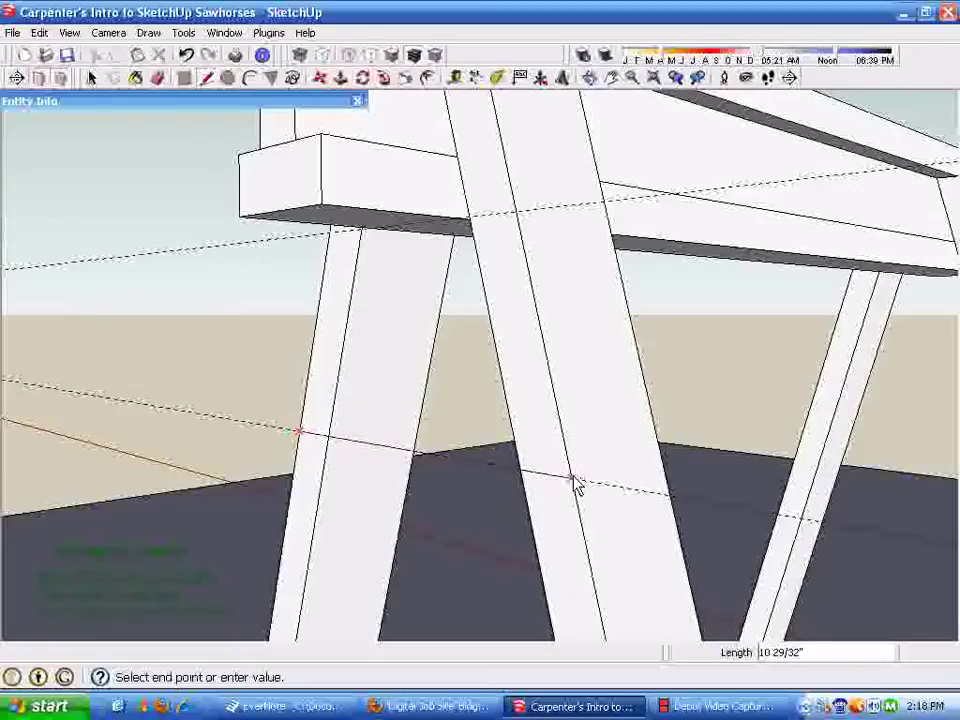
click(516, 211)
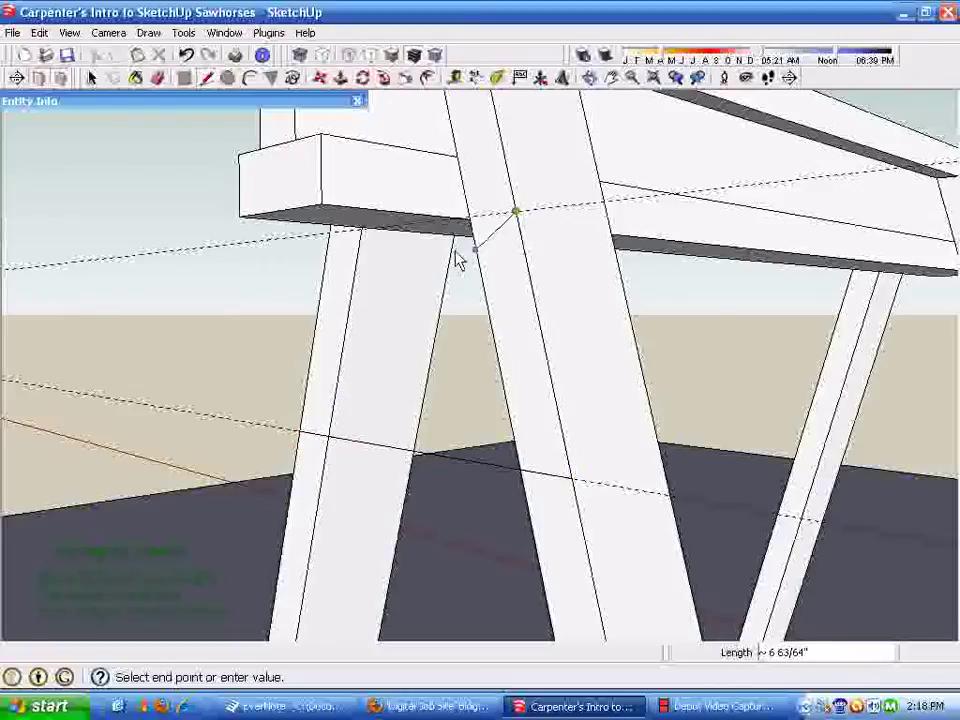
click(330, 232)
click(302, 436)
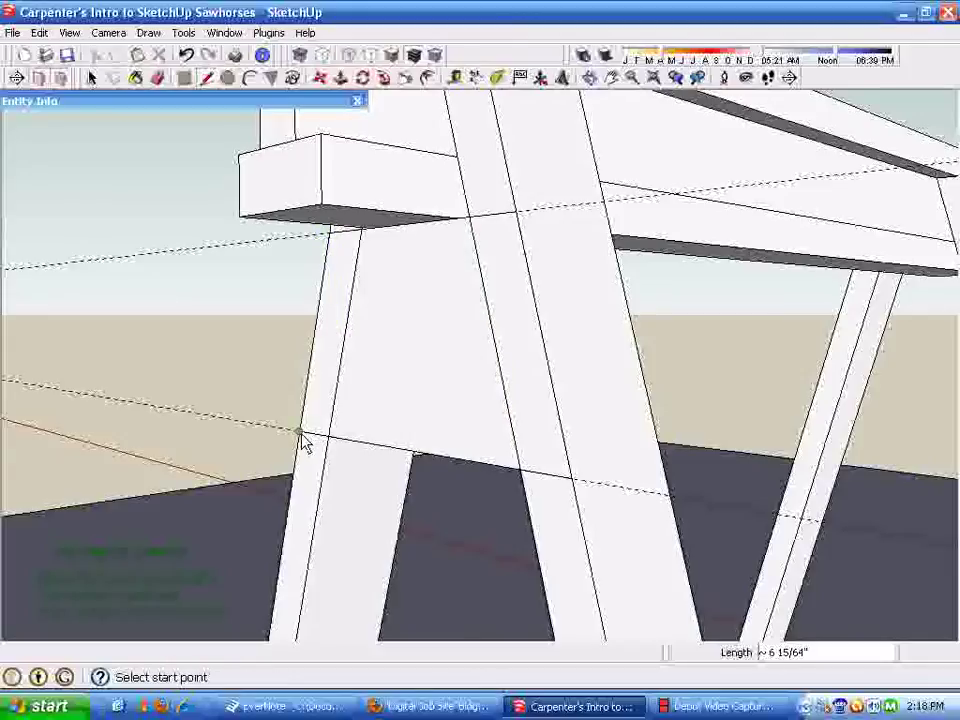
key(space)
- Select the gusset face together with its bounding edges and make them a group
middle_drag(436, 452, 572, 414)
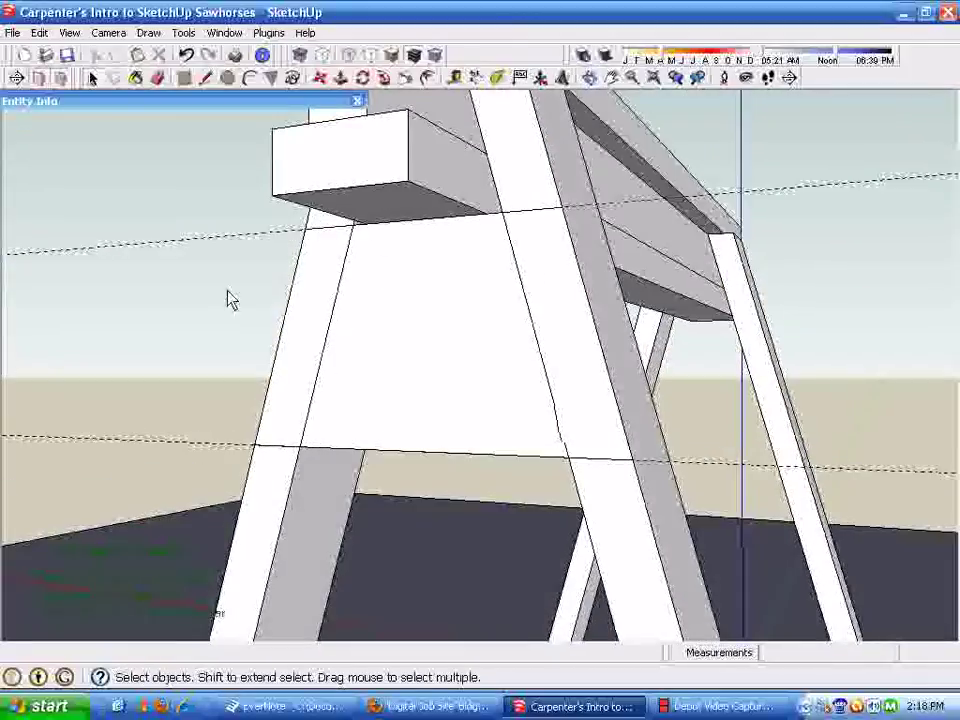
click(448, 358)
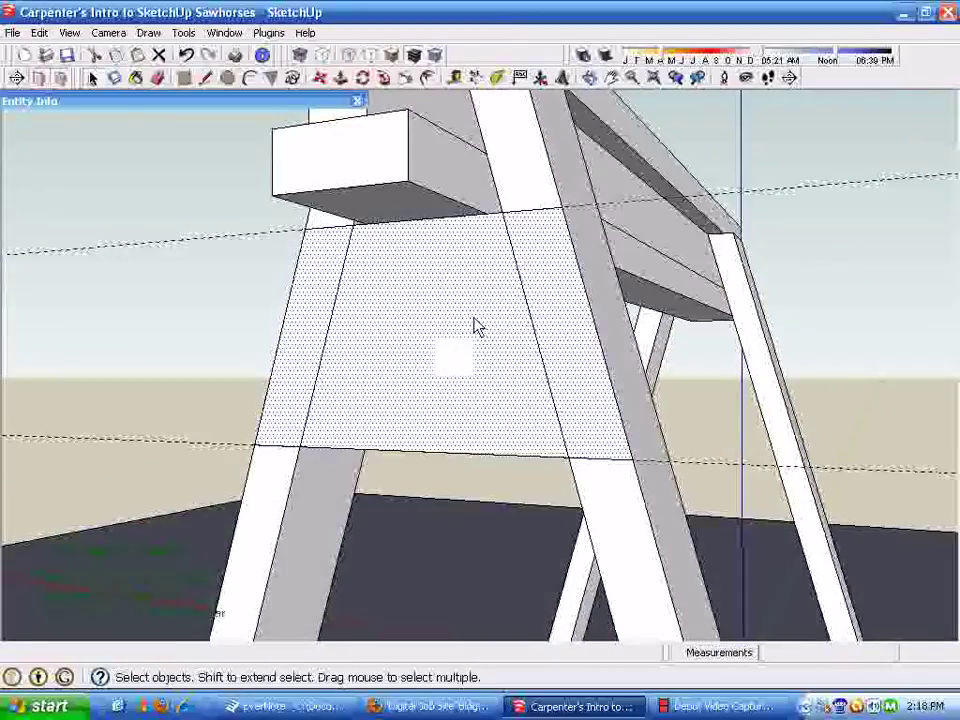
double_click(422, 349)
mouse_move(422, 349)
middle_down()
mouse_move(347, 424)
mouse_move(380, 423)
mouse_move(428, 338)
middle_up()
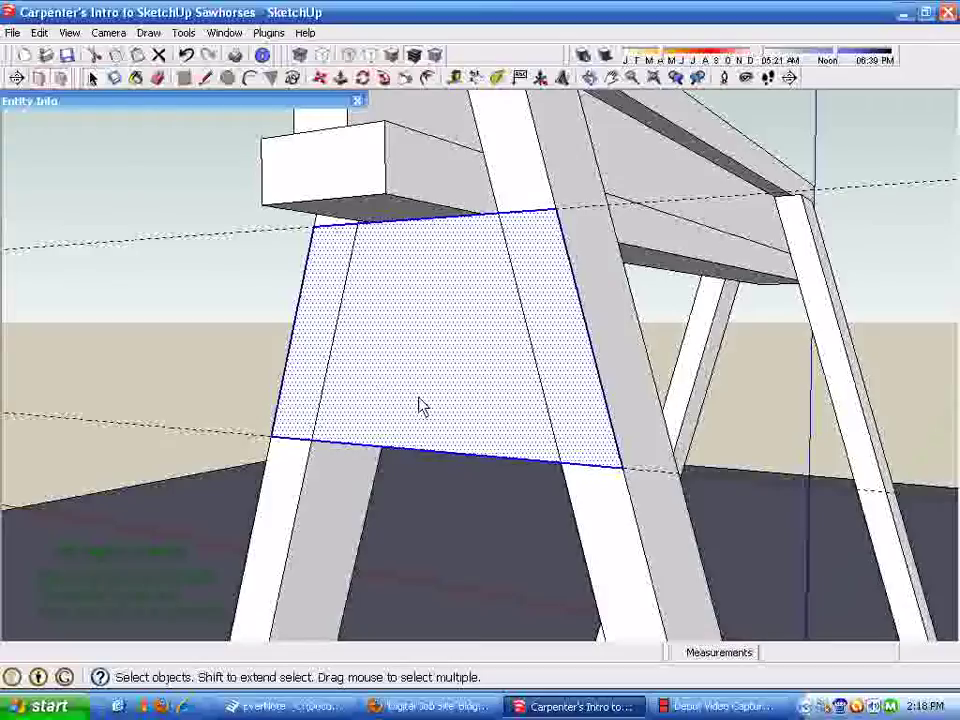
middle_drag(467, 386, 512, 140)
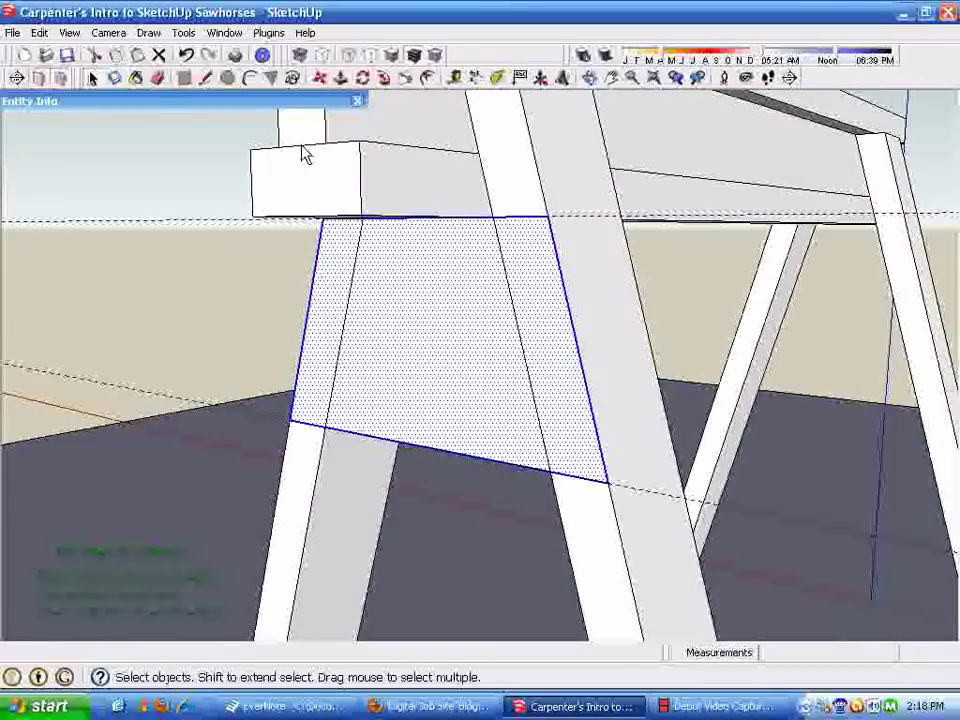
right_click(456, 383)
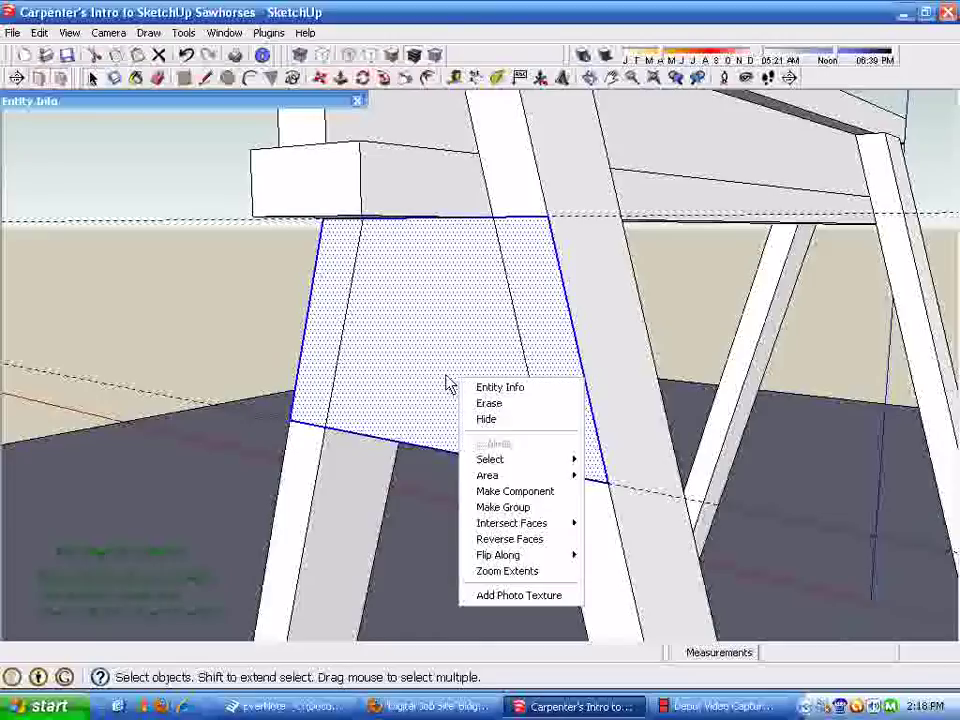
click(503, 508)
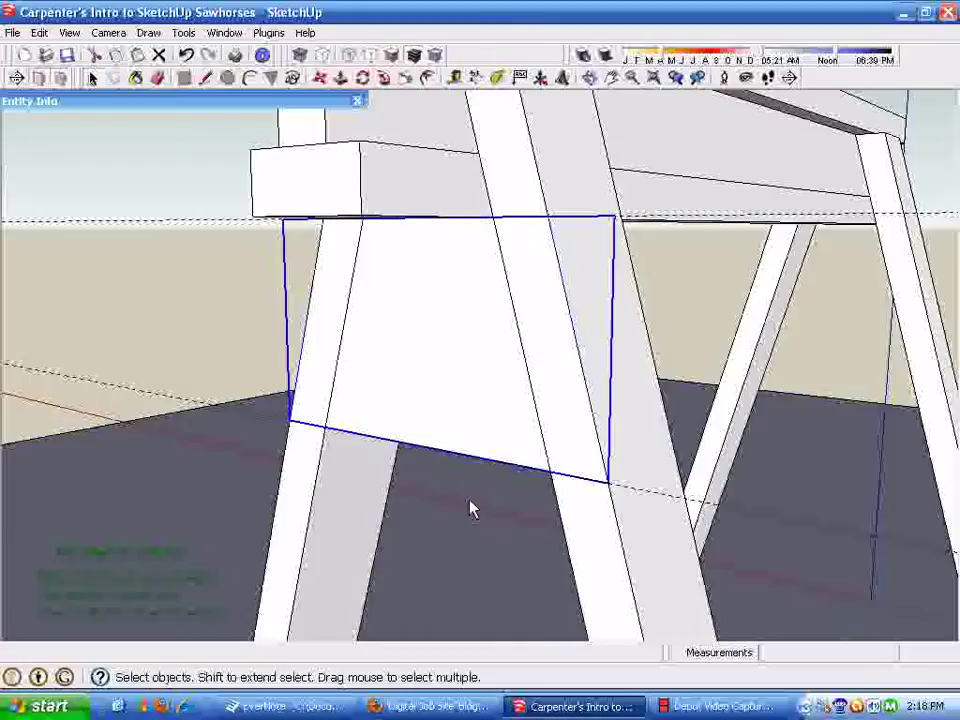
- Erase the two guide lines running past the gusset
click(158, 78)
click(120, 384)
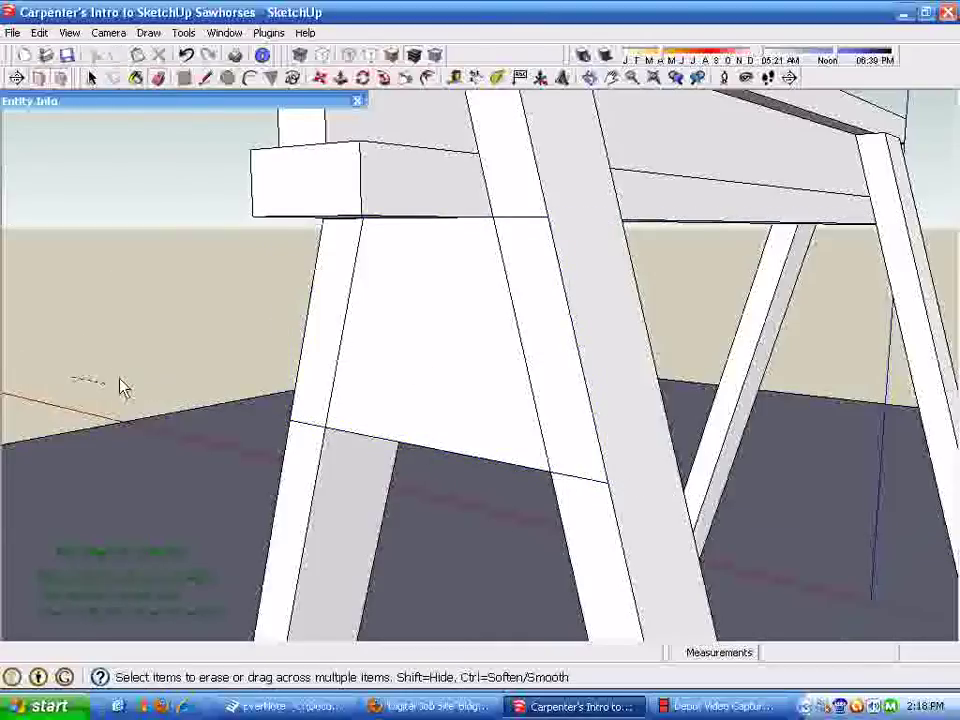
key(space)
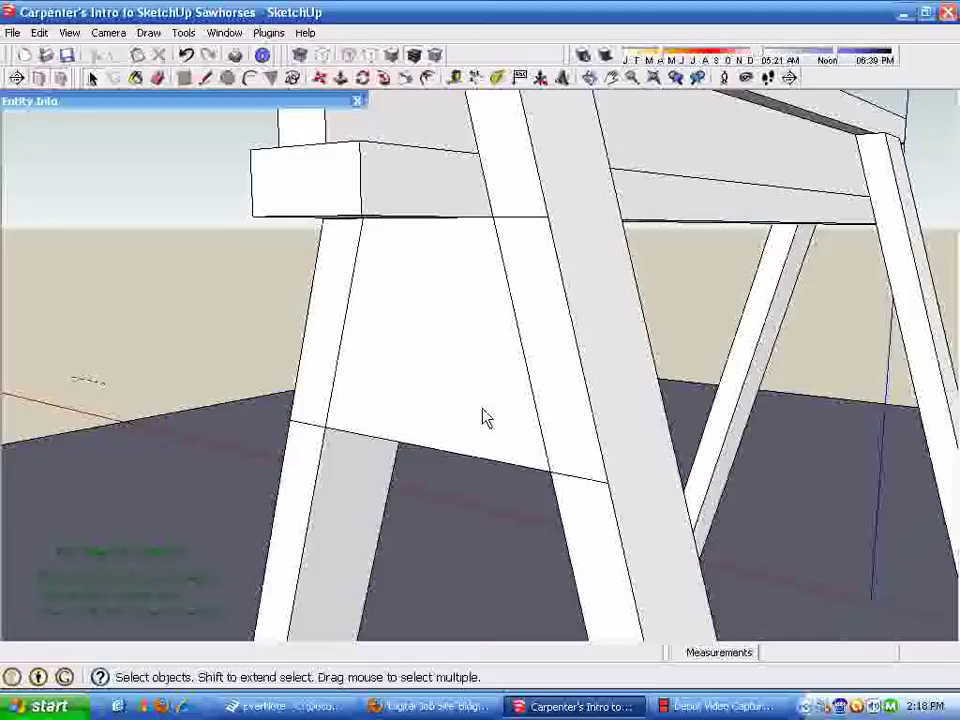
- Open the gusset group for editing and Push/Pull its face outward to a thickness of .75 inch
click(446, 358)
middle_drag(441, 345, 452, 274)
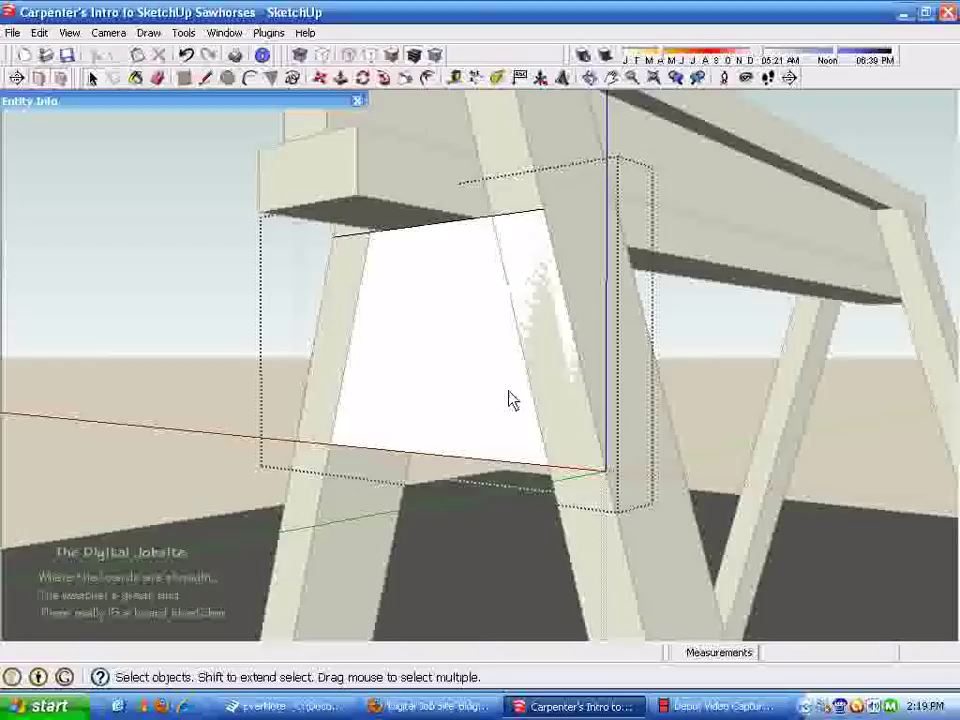
mouse_move(465, 312)
middle_down()
mouse_move(441, 375)
mouse_move(455, 330)
middle_up()
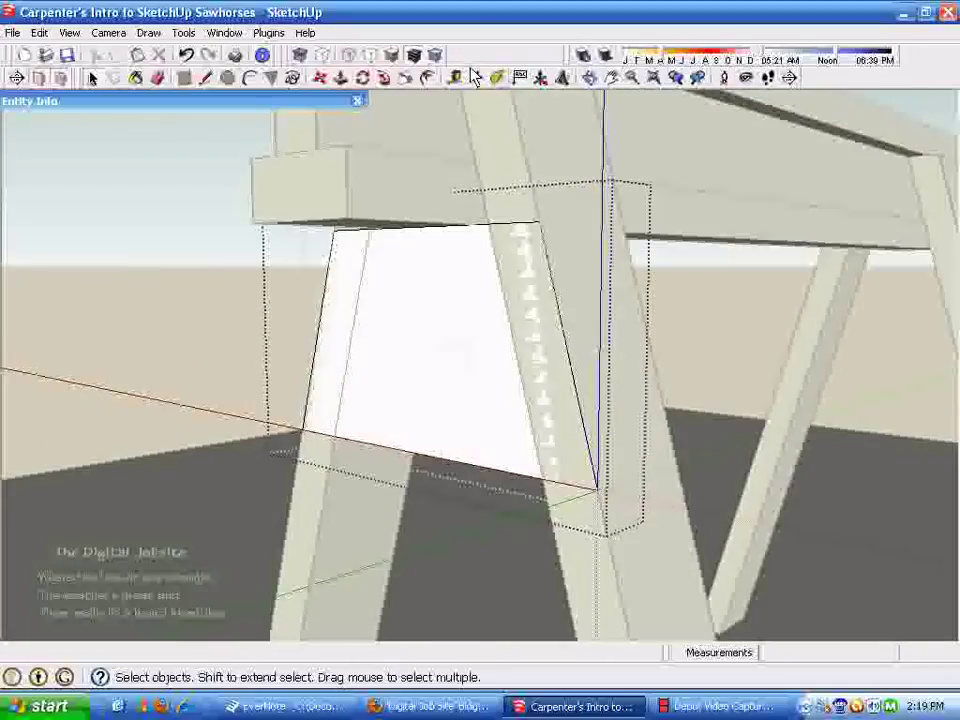
click(340, 78)
middle_drag(548, 348, 497, 354)
drag(497, 354, 463, 352)
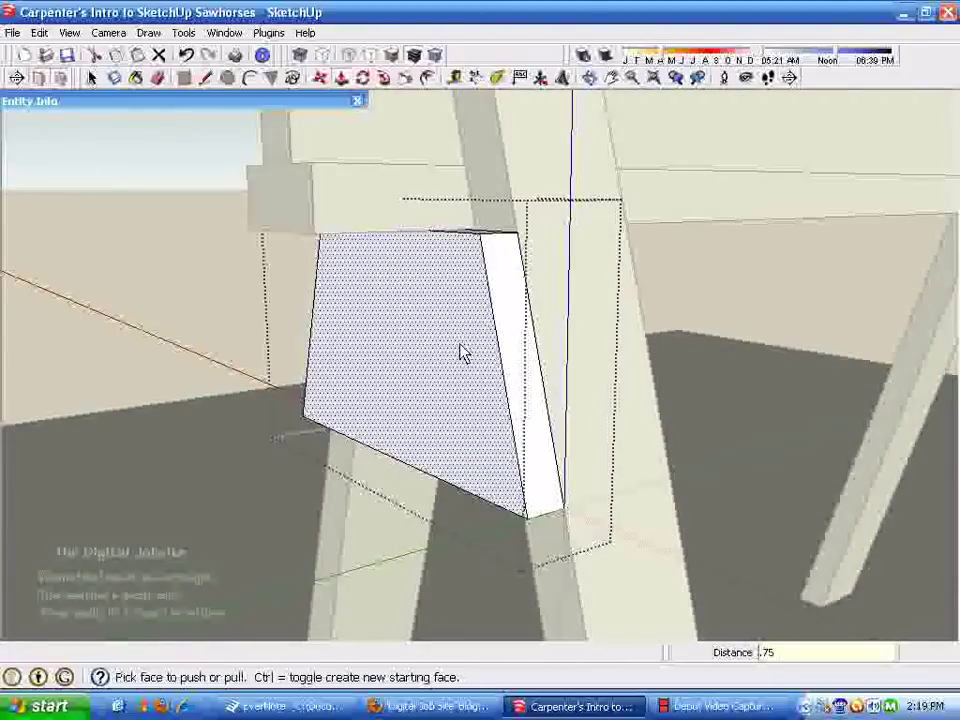
key(Return)
key(space)
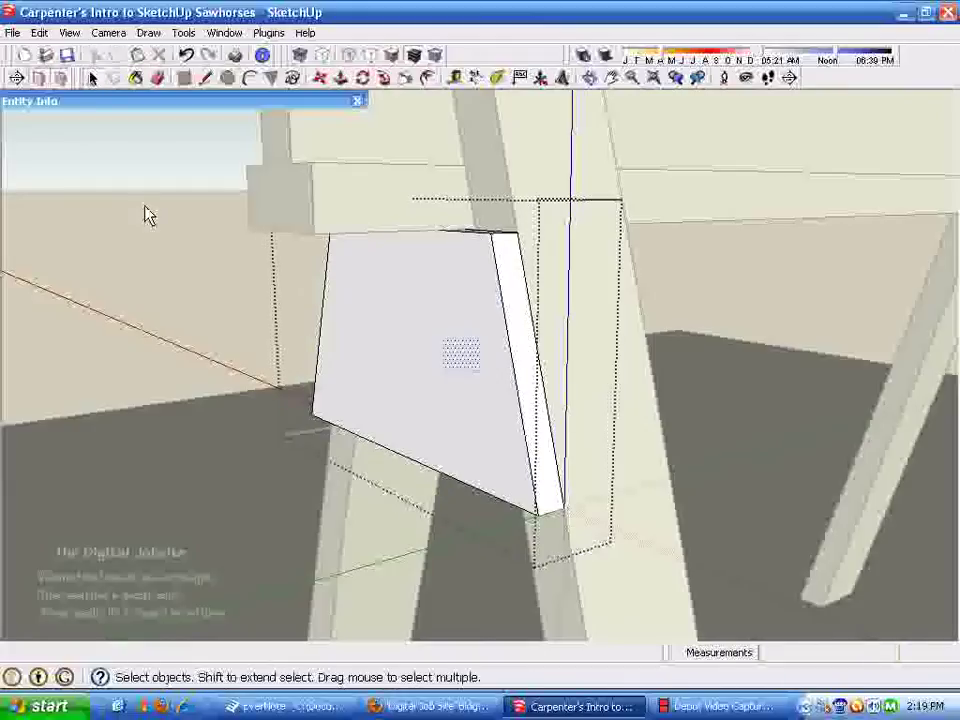
- Close the gusset group and view the gusset and legs from several angles
click(437, 383)
click(137, 150)
middle_drag(137, 150, 476, 383)
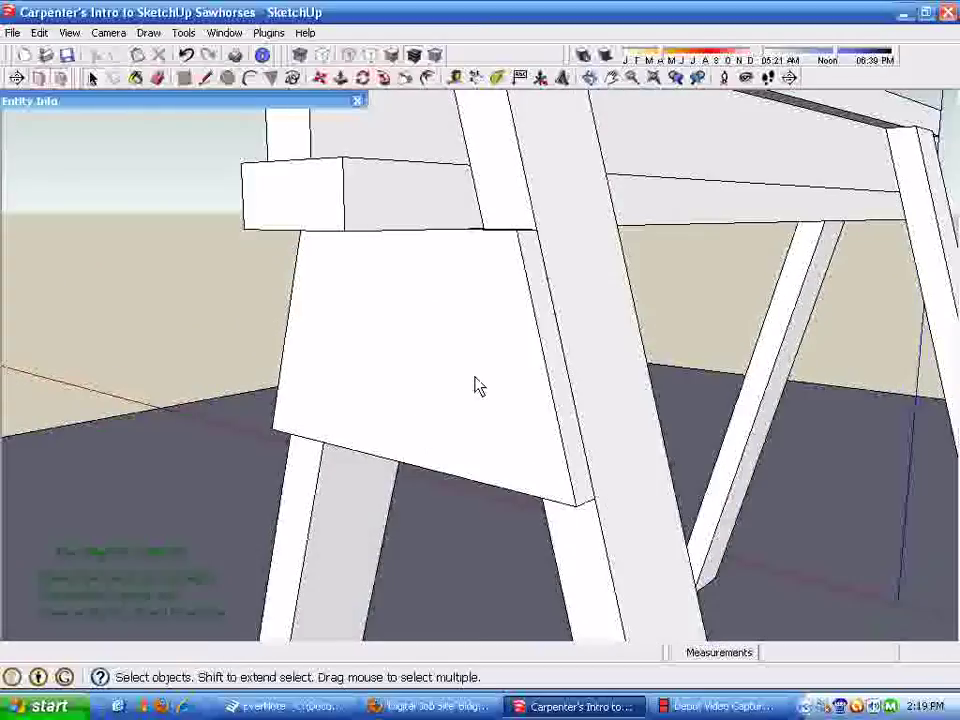
mouse_move(428, 332)
middle_down()
mouse_move(409, 366)
mouse_move(423, 355)
middle_up()
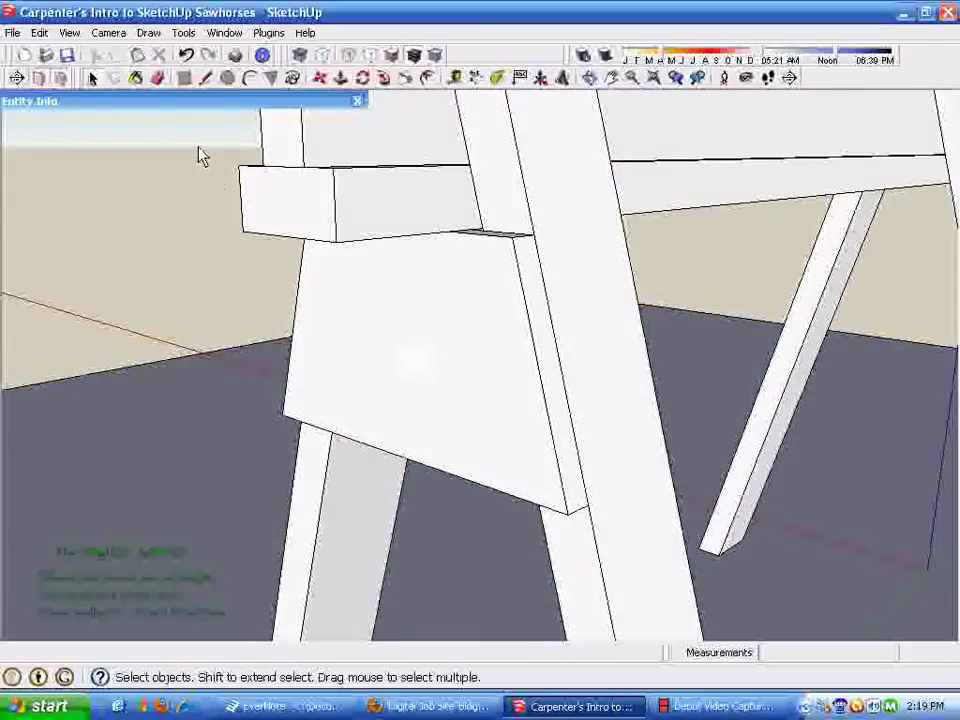
middle_drag(192, 285, 437, 418)
middle_drag(687, 346, 478, 418)
middle_drag(417, 390, 424, 414)
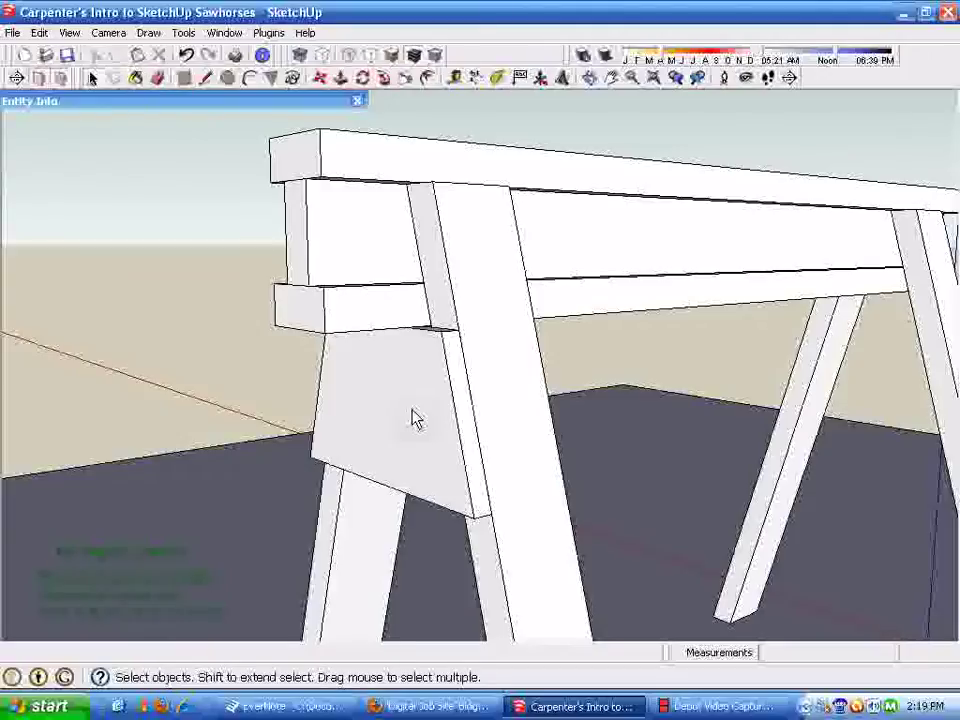
- Start the Paint Bucket and bring up the main Wood collection in the materials library
click(157, 79)
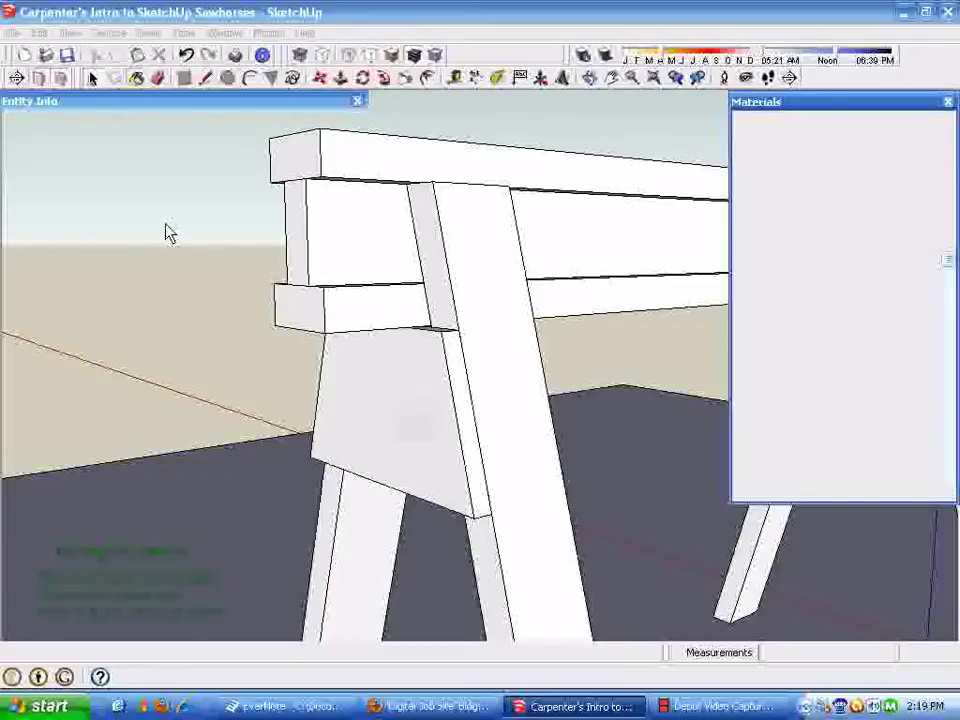
click(141, 81)
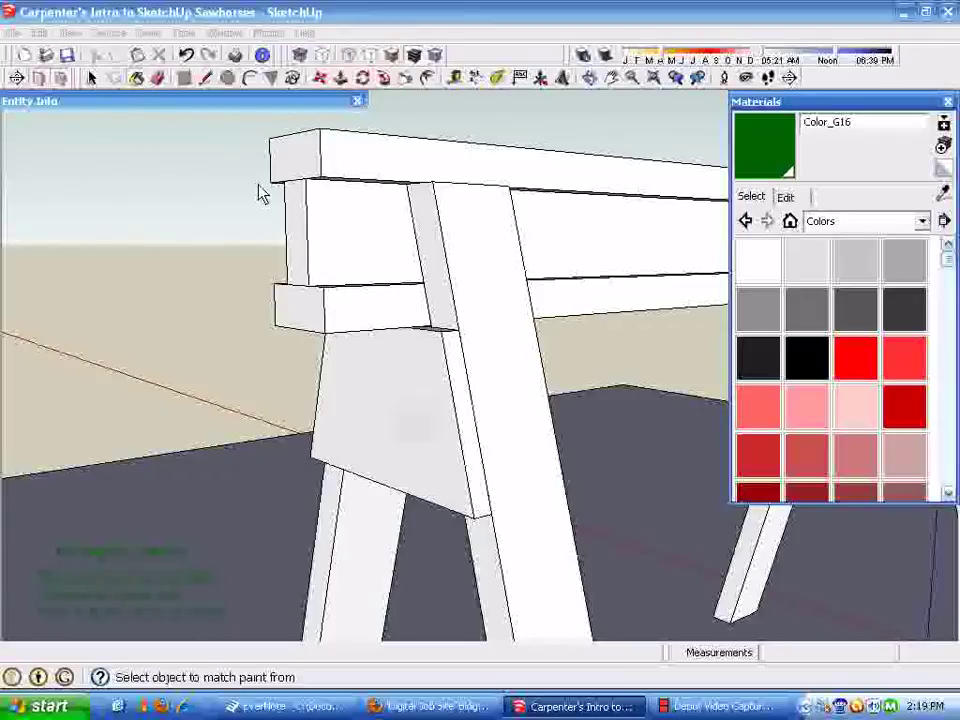
middle_drag(745, 310, 626, 312)
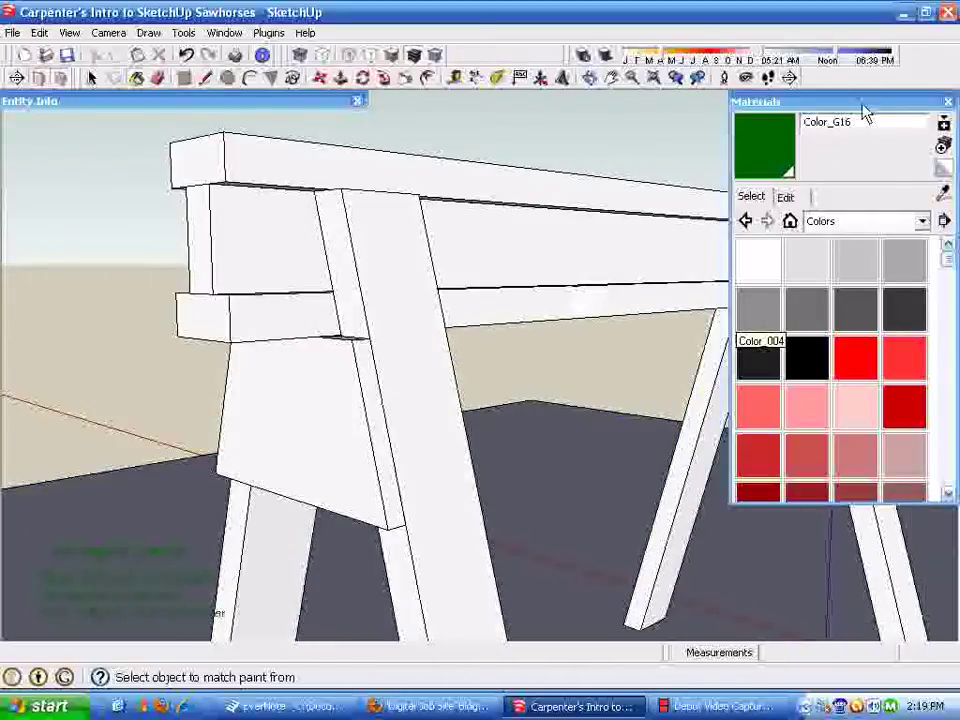
click(756, 205)
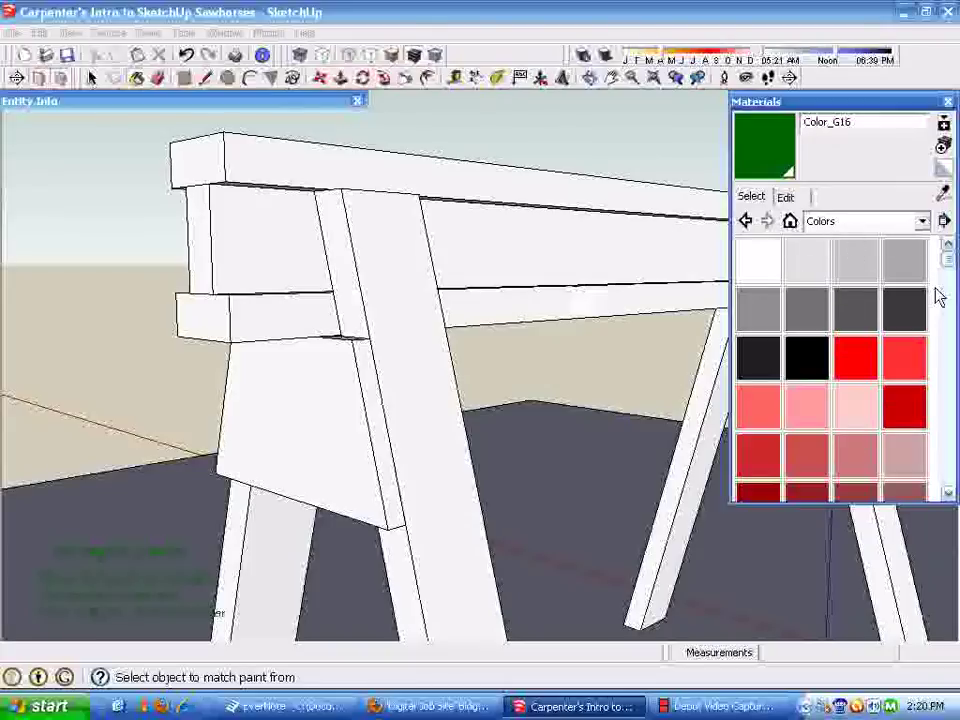
click(923, 221)
scroll(889, 349, up, 2)
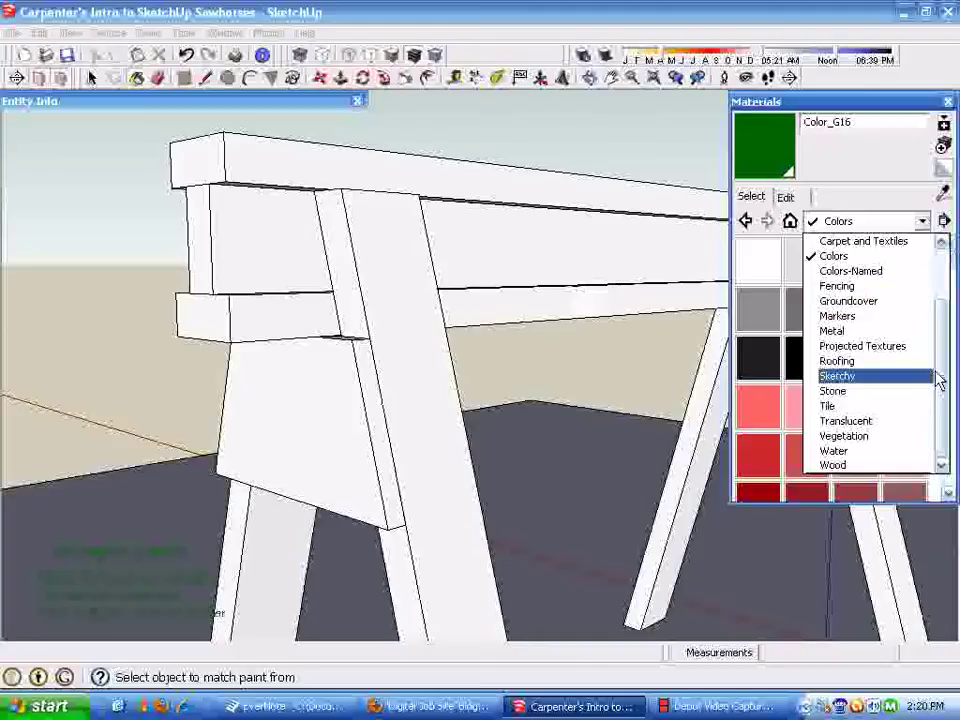
scroll(945, 365, up, 3)
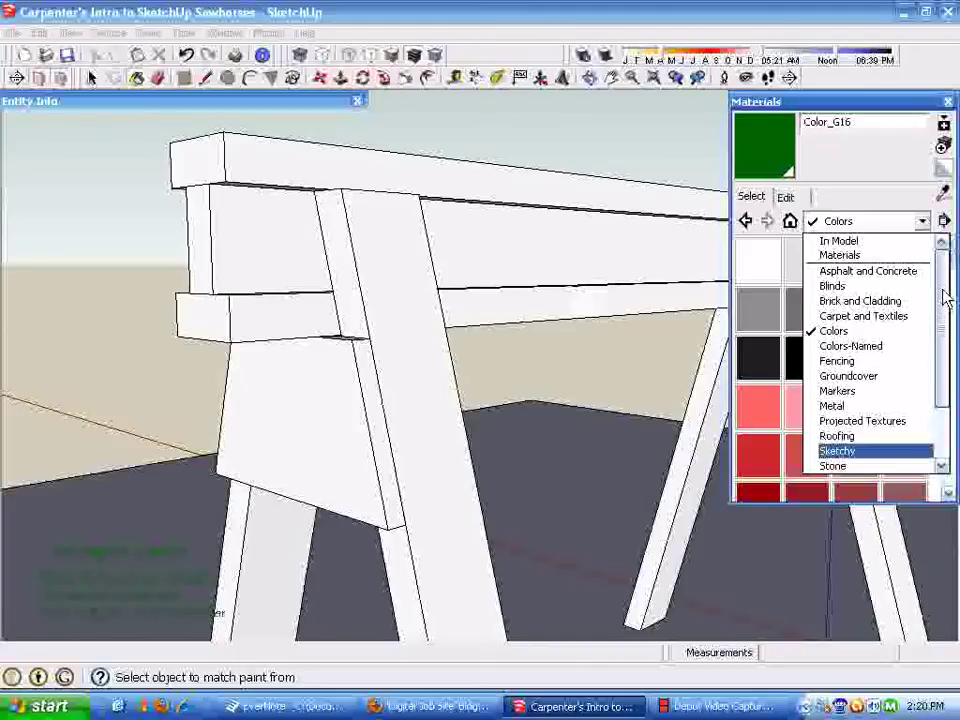
scroll(945, 295, down, 2)
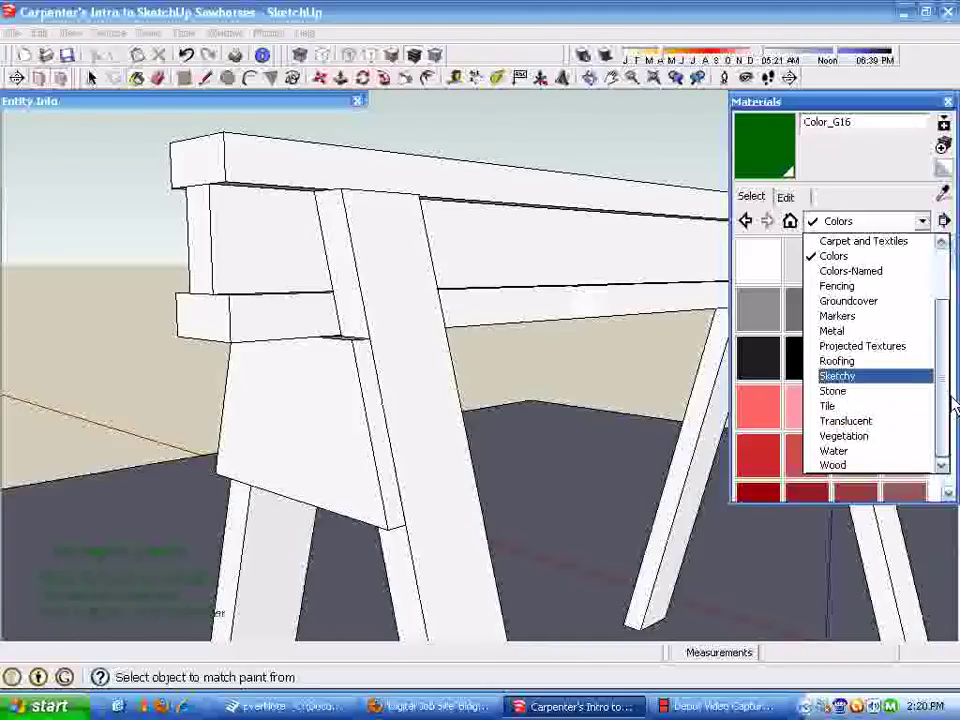
click(840, 466)
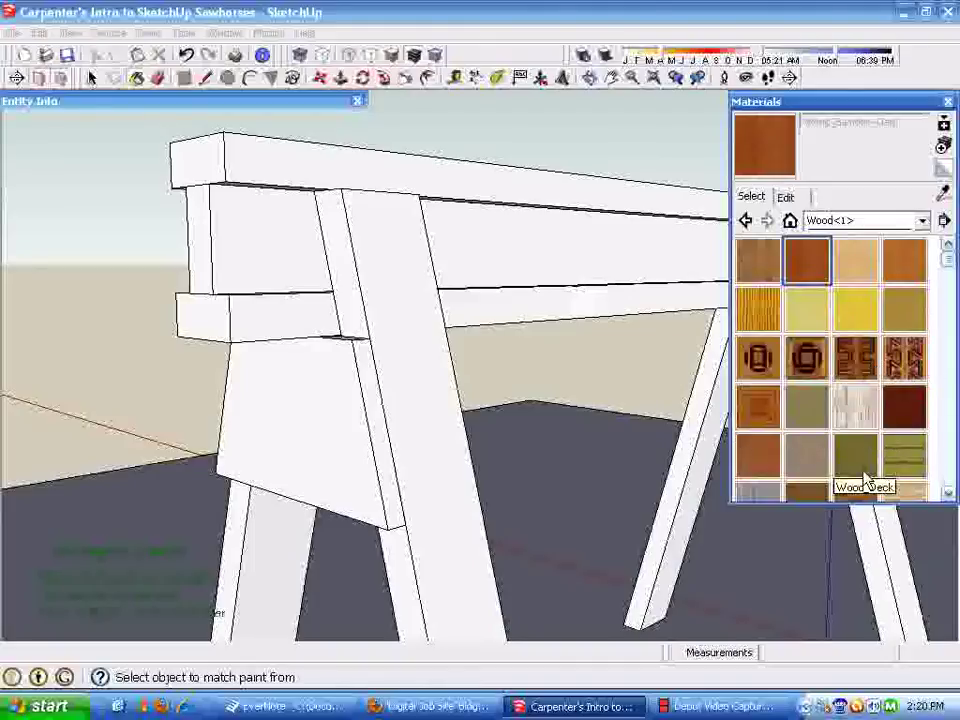
click(746, 224)
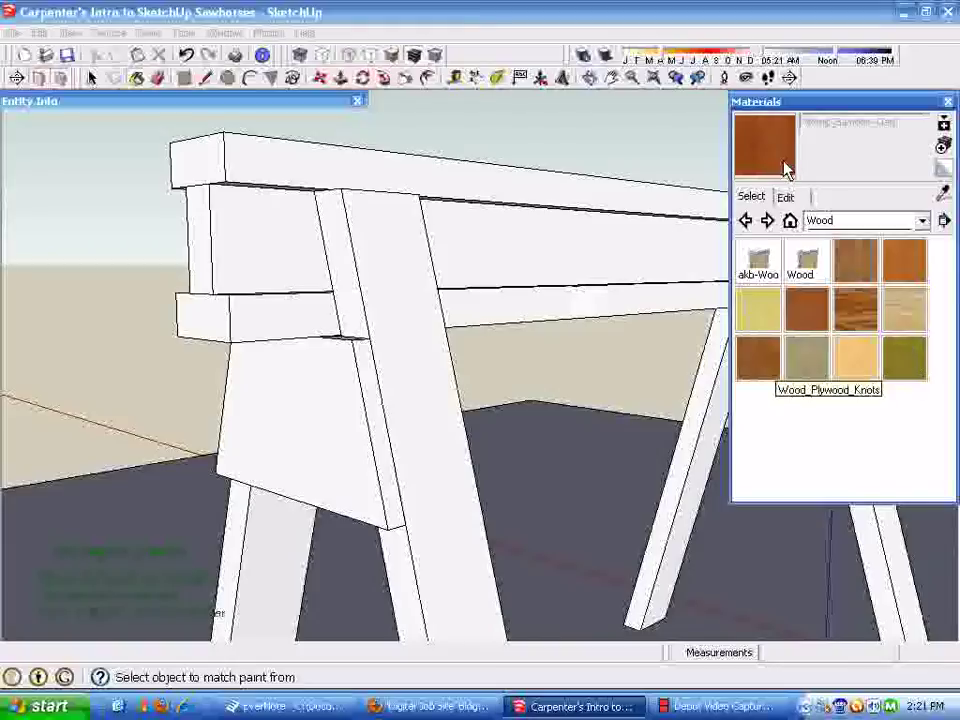
- Try painting the whole closed gusset group with the Wood_Plywood_Knots material, and undo that paint
click(655, 139)
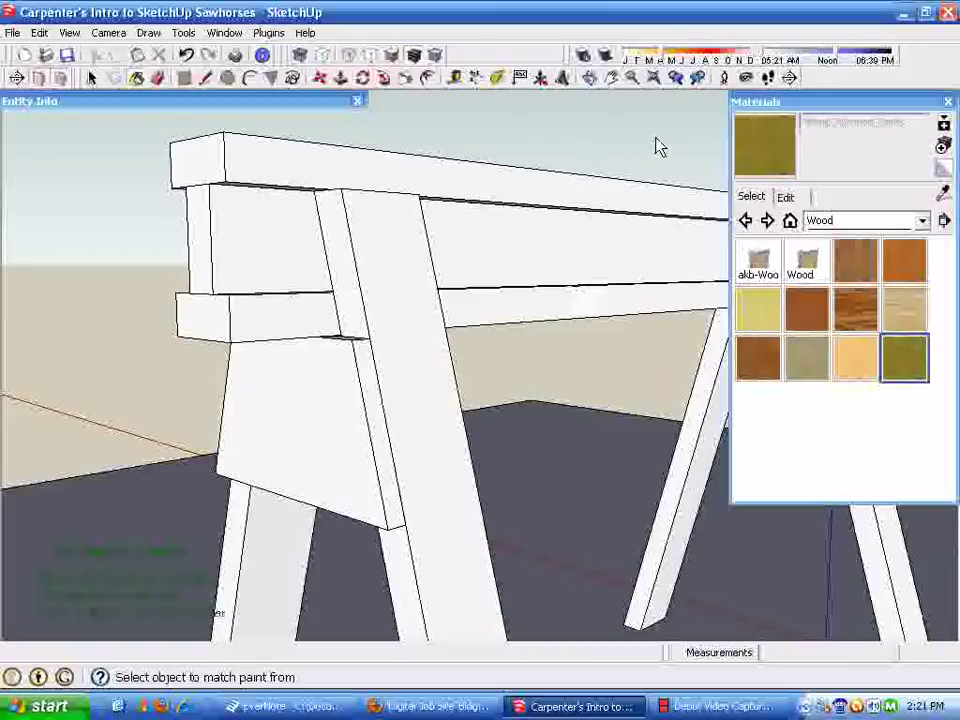
key(space)
click(909, 371)
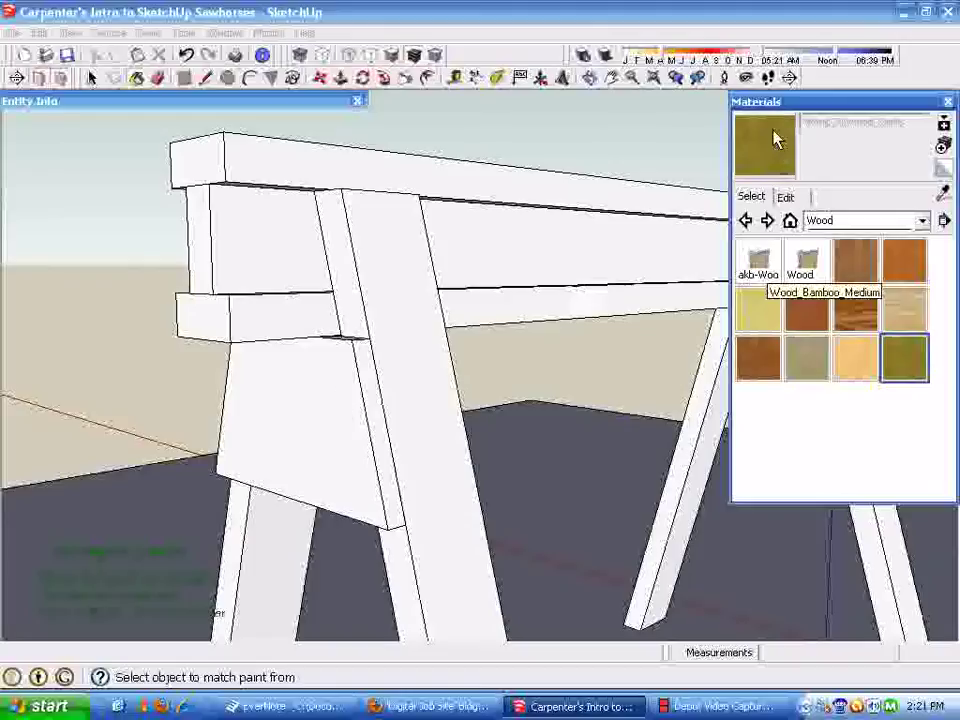
click(336, 456)
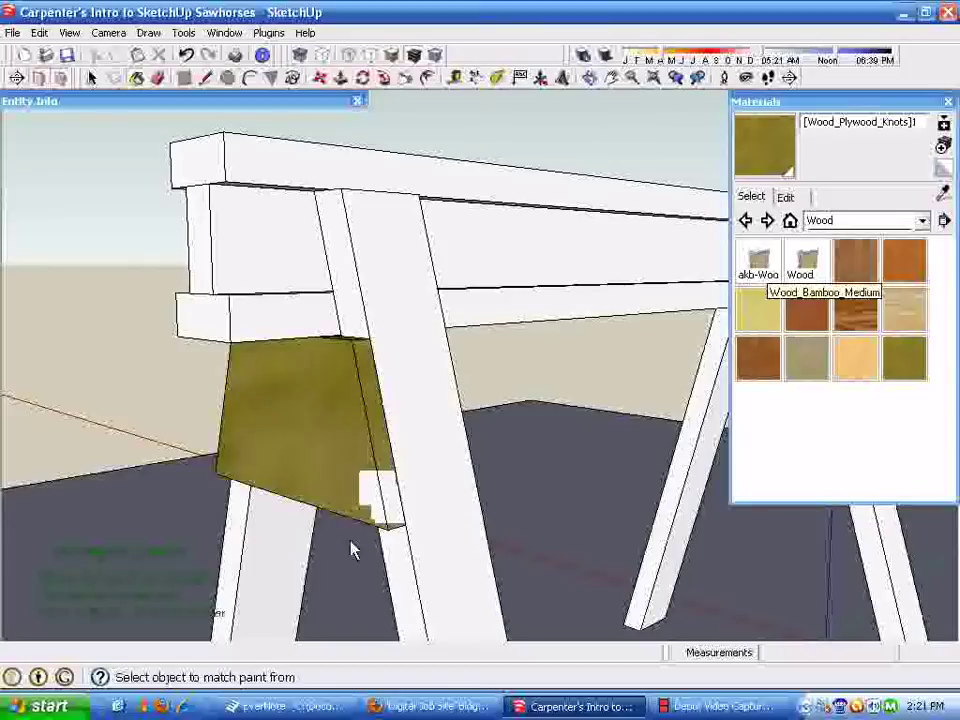
mouse_move(285, 561)
middle_down()
mouse_move(478, 536)
mouse_move(519, 471)
mouse_move(328, 566)
mouse_move(366, 499)
mouse_move(294, 553)
mouse_move(310, 522)
mouse_move(388, 489)
mouse_move(360, 480)
middle_up()
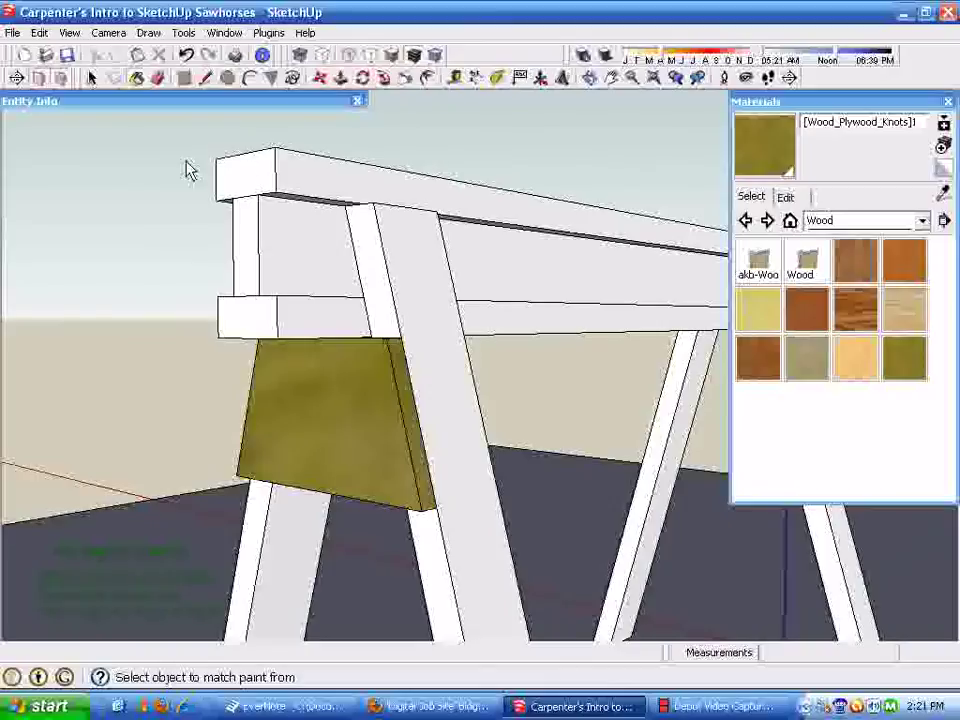
click(187, 56)
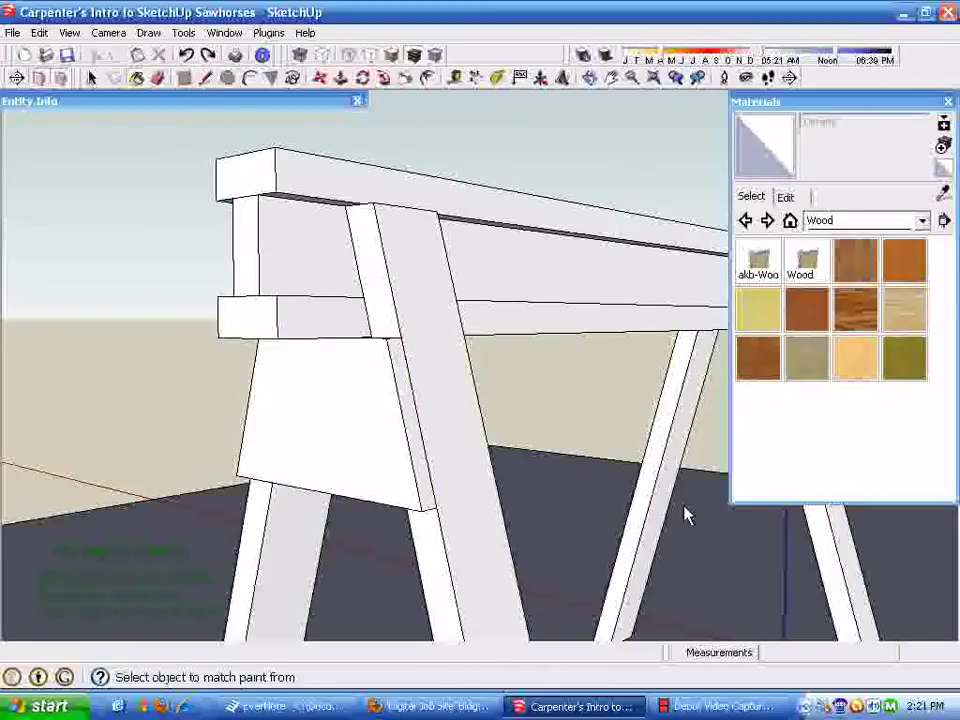
- Open the gusset group for editing and paint only its large outer face with Wood_Plywood_Knots
key(space)
double_click(358, 411)
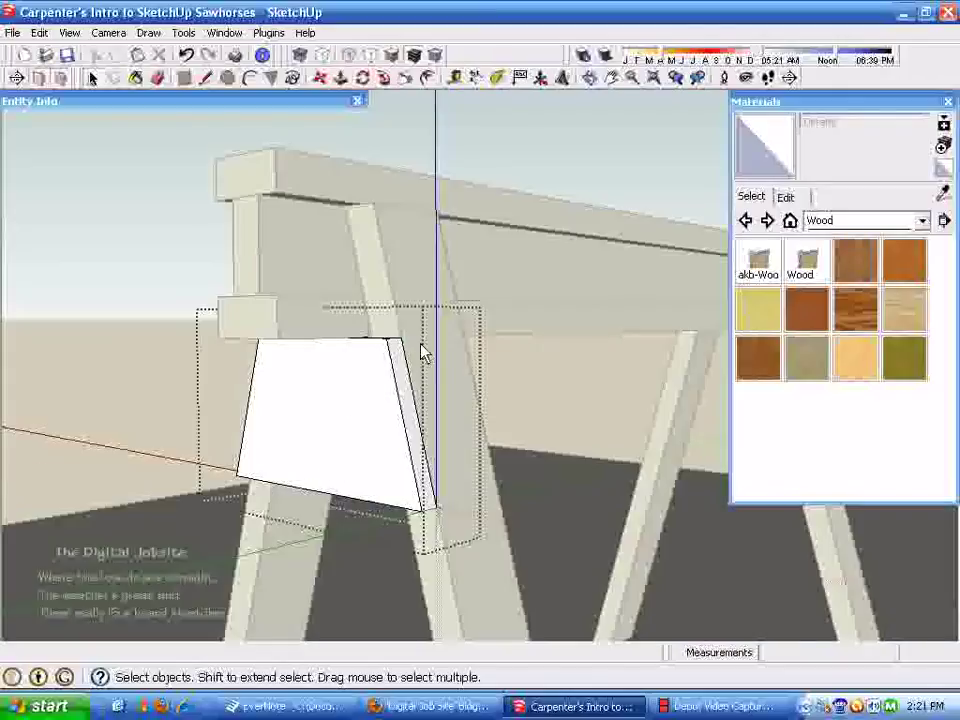
click(905, 362)
click(388, 490)
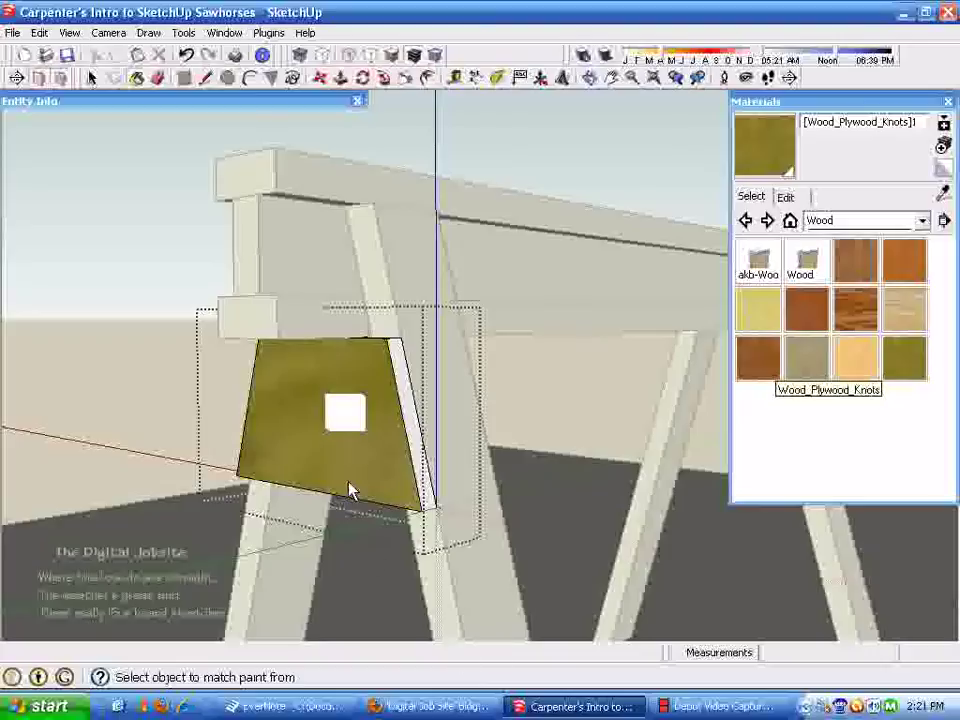
- Edit the plywood material's HLS color to hue 33, saturation 53 and lightness 50
mouse_move(418, 412)
middle_down()
mouse_move(364, 364)
mouse_move(321, 396)
mouse_move(456, 551)
mouse_move(402, 457)
mouse_move(523, 519)
mouse_move(490, 483)
middle_up()
click(783, 198)
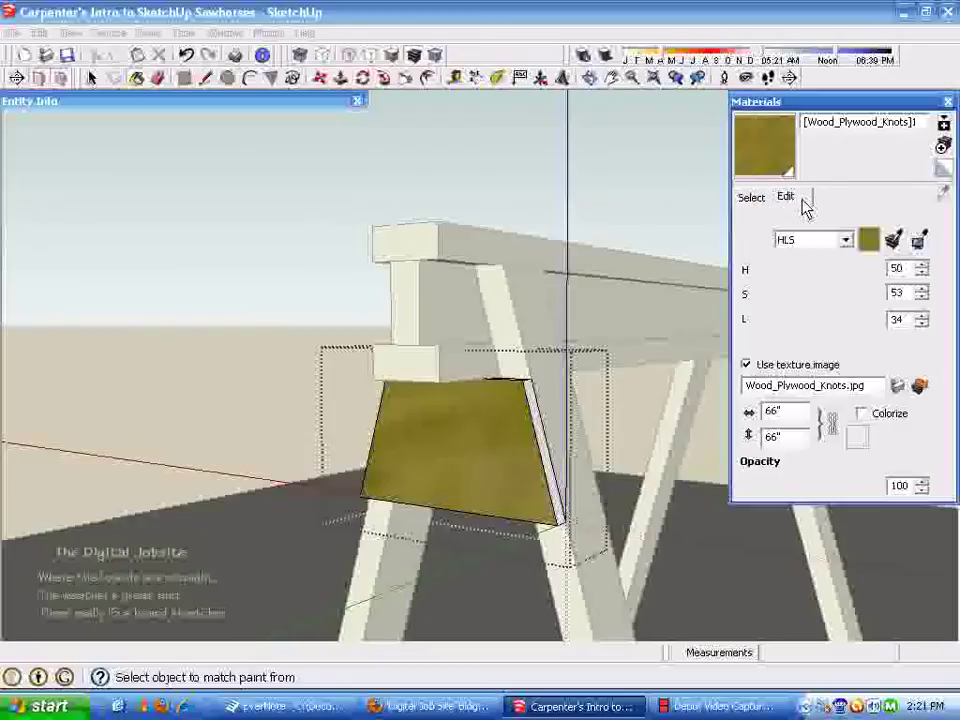
mouse_move(774, 272)
mouse_down()
mouse_move(788, 277)
mouse_move(780, 282)
mouse_up()
mouse_move(817, 333)
mouse_down()
mouse_move(825, 328)
mouse_move(808, 320)
mouse_up()
drag(781, 280, 776, 280)
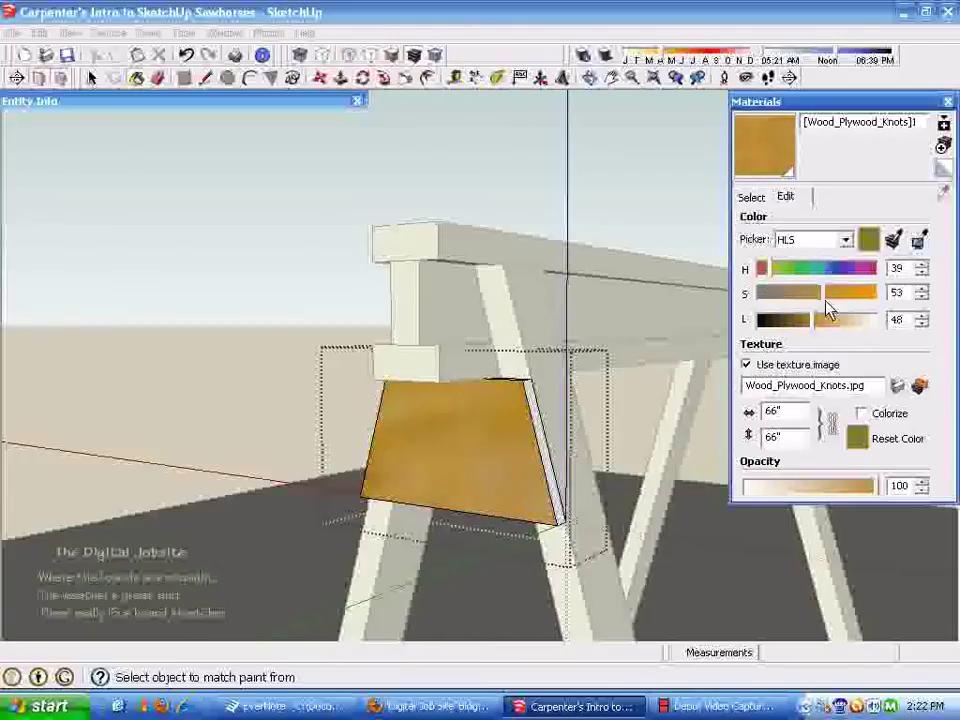
mouse_move(826, 304)
mouse_down()
mouse_move(834, 306)
mouse_move(824, 302)
mouse_up()
click(776, 282)
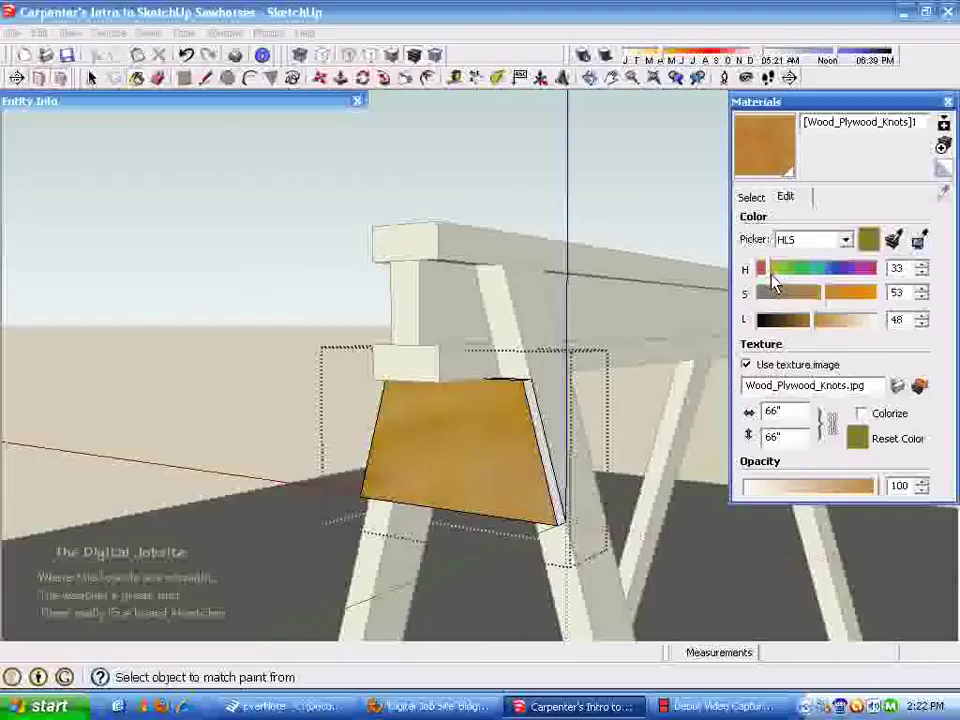
mouse_move(825, 316)
mouse_down()
mouse_move(810, 321)
mouse_move(831, 324)
mouse_move(826, 336)
mouse_move(814, 330)
mouse_up()
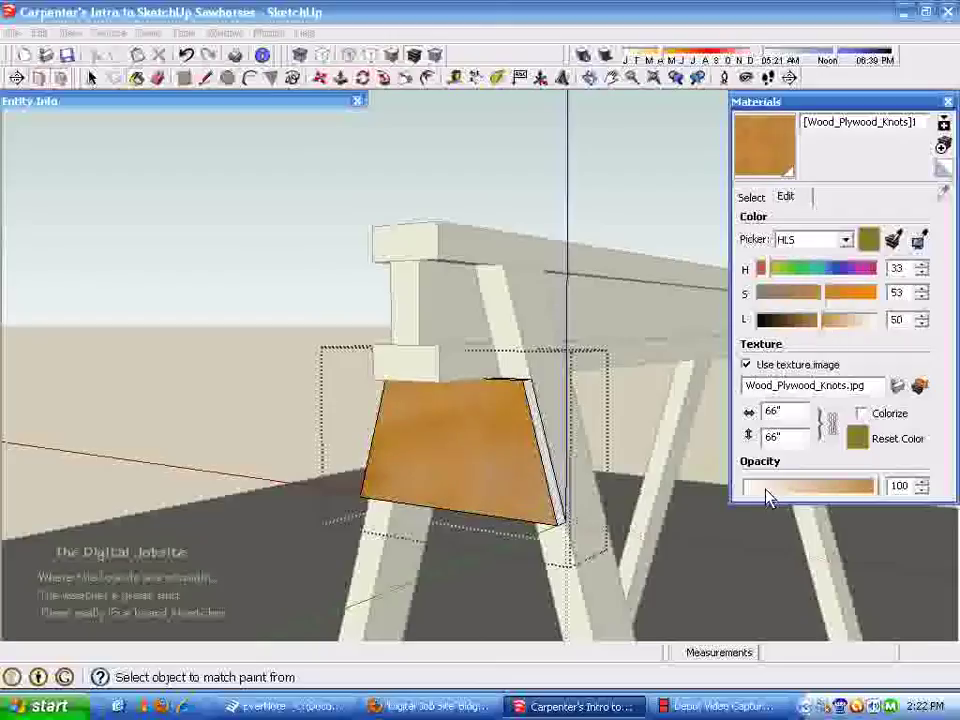
- Reposition the texture on the gusset's outer face, shrinking it by bringing the green scale/rotate pin close to the red pin
right_click(480, 460)
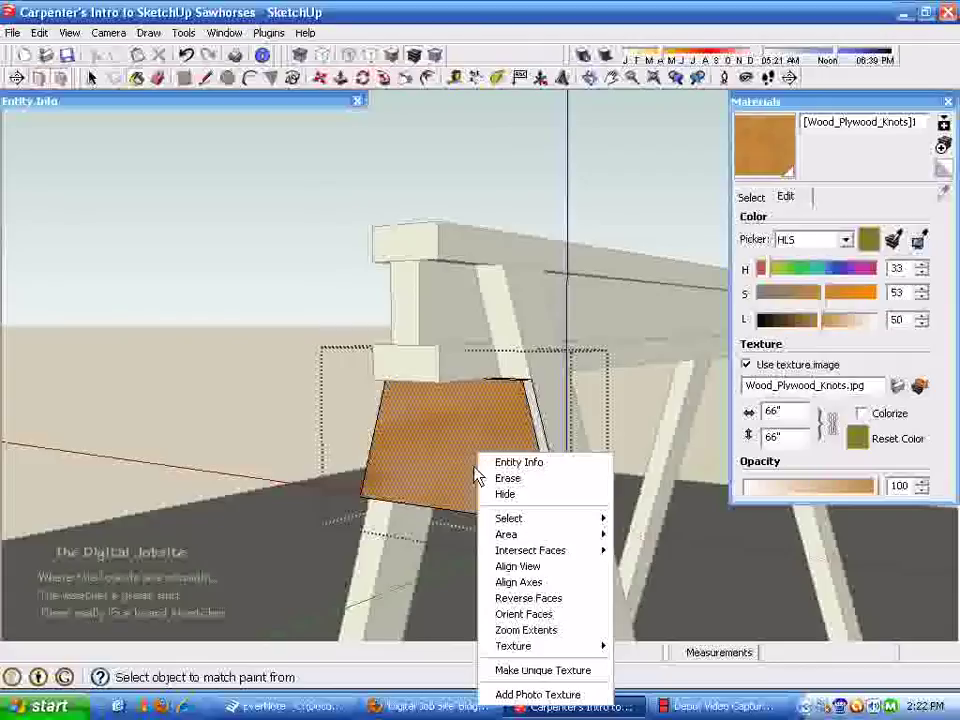
mouse_move(549, 649)
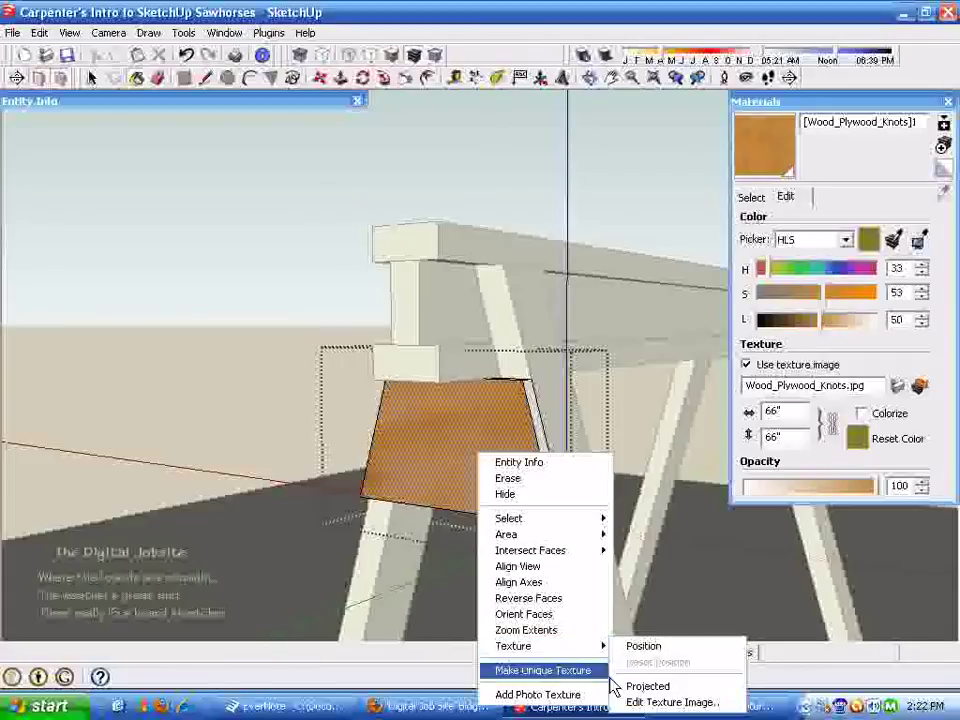
click(650, 648)
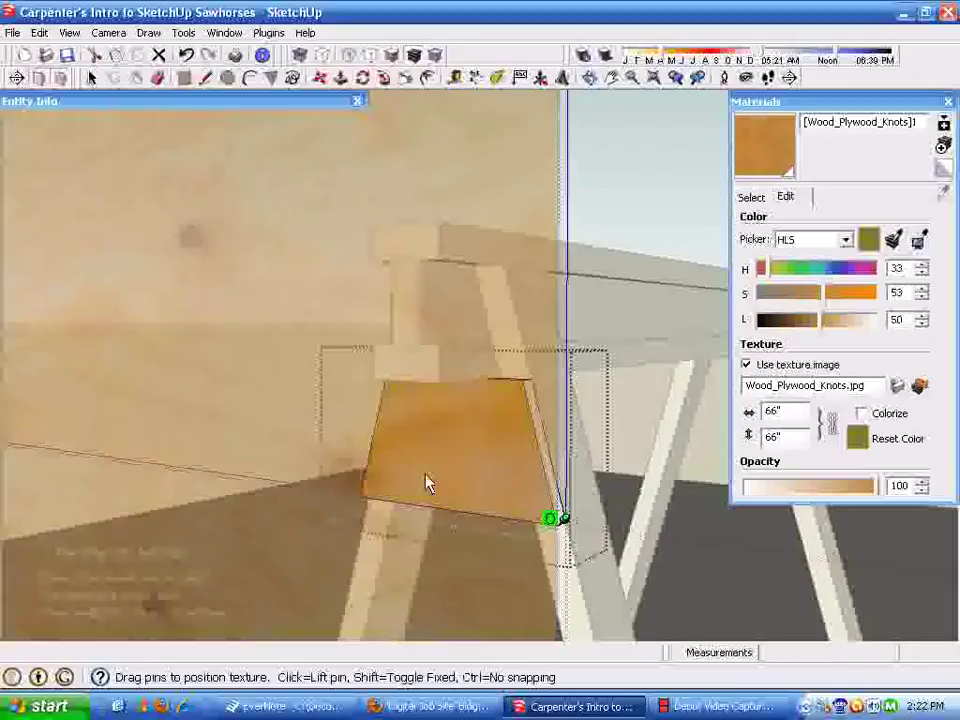
middle_drag(531, 444, 602, 422)
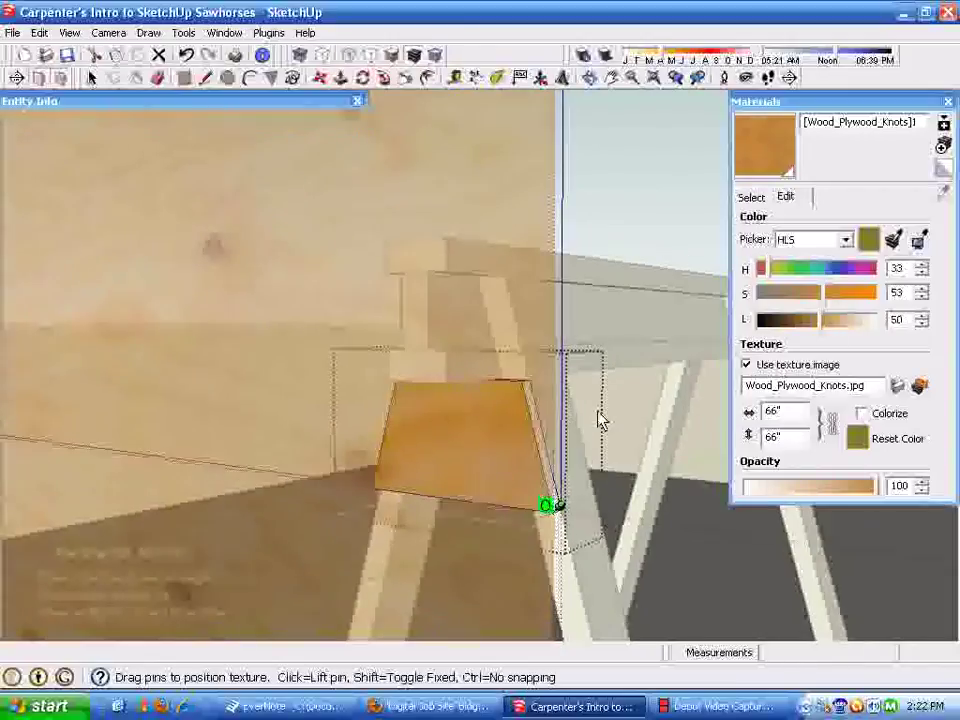
scroll(600, 500, down, 5)
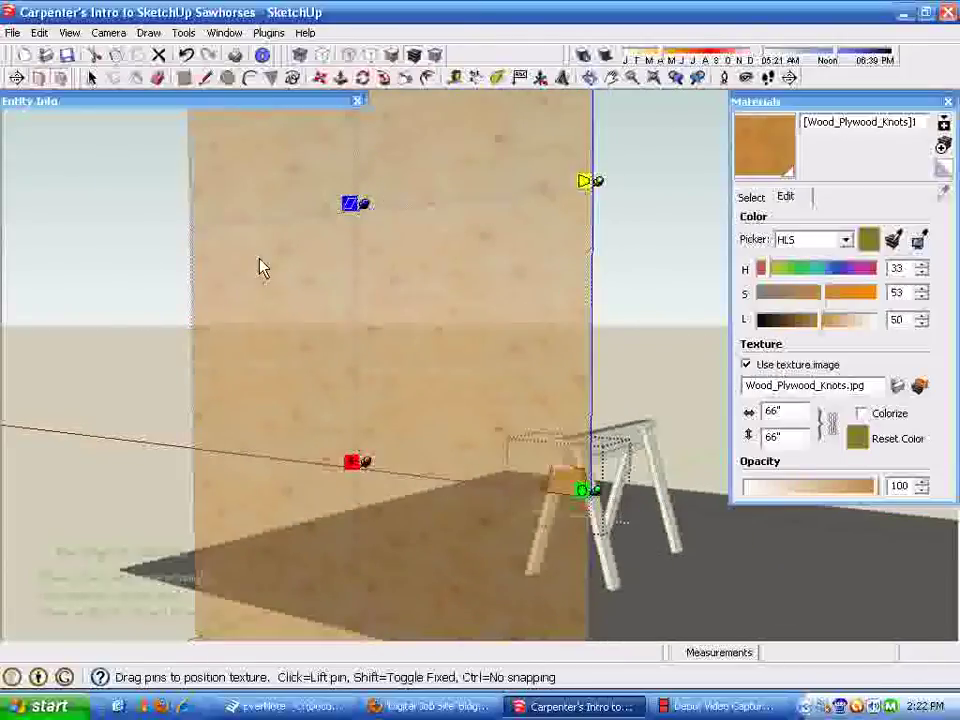
scroll(748, 553, up, 1)
scroll(740, 555, up, 2)
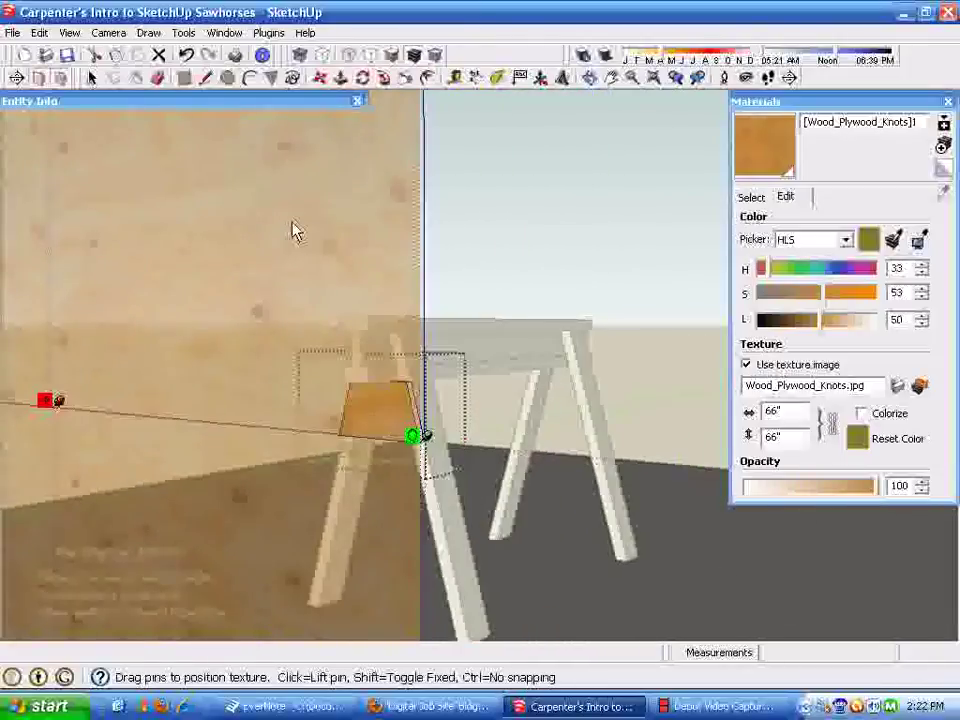
scroll(530, 540, up, 2)
scroll(598, 562, down, 2)
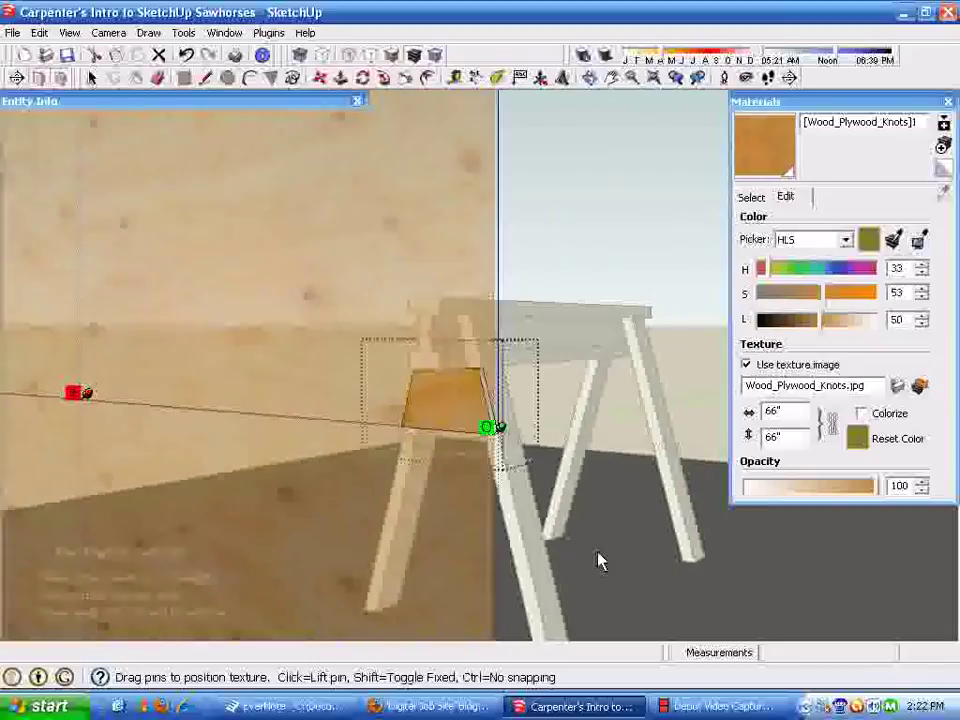
drag(501, 433, 165, 416)
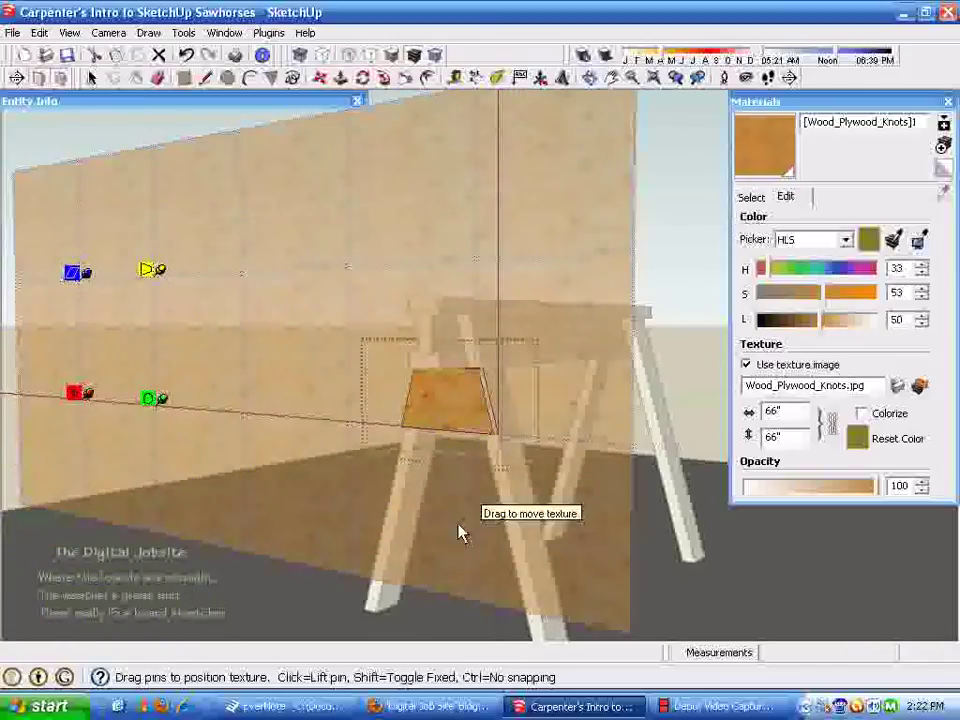
key(Return)
- Finish positioning the texture on the gusset's outer face and set that face's texture to Projected
key(b)
scroll(512, 463, up, 4)
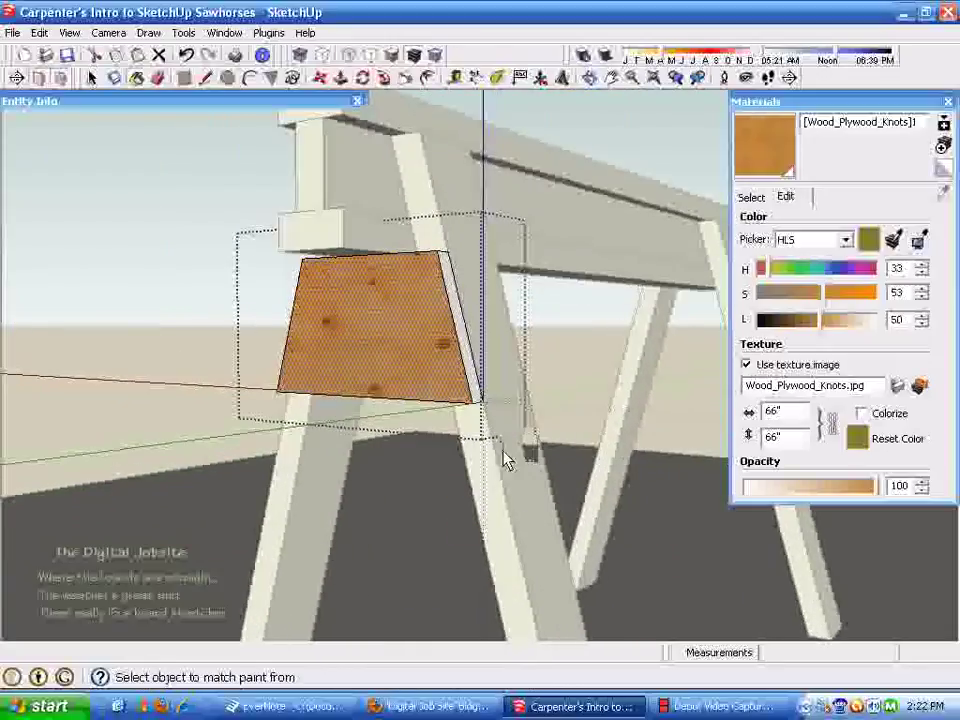
mouse_move(447, 346)
middle_down()
mouse_move(426, 407)
mouse_move(424, 392)
middle_up()
key(space)
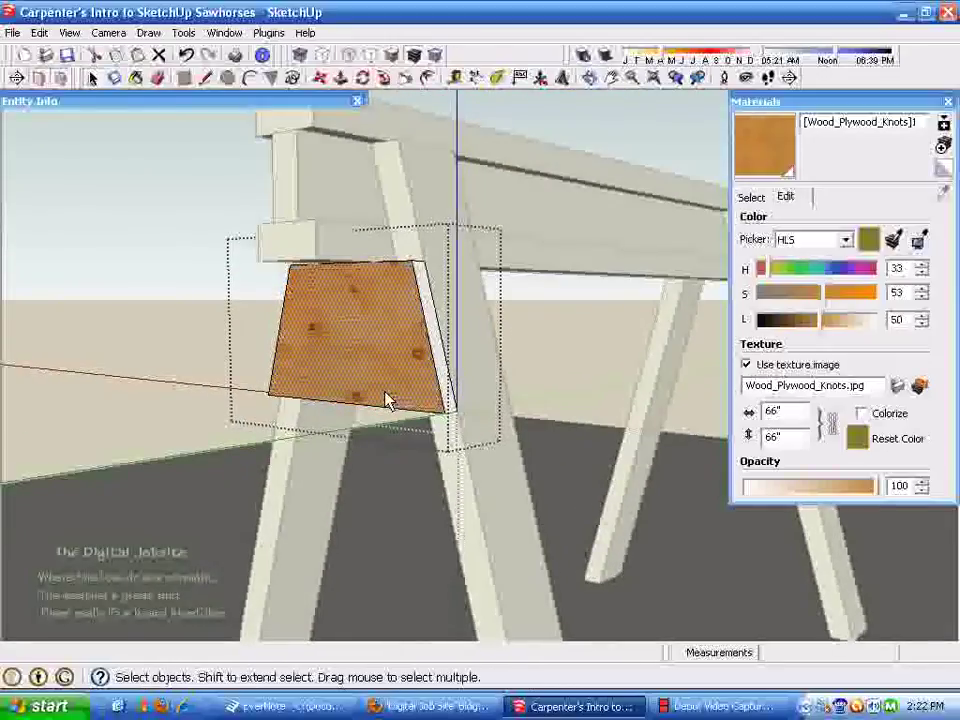
middle_drag(443, 362, 370, 385)
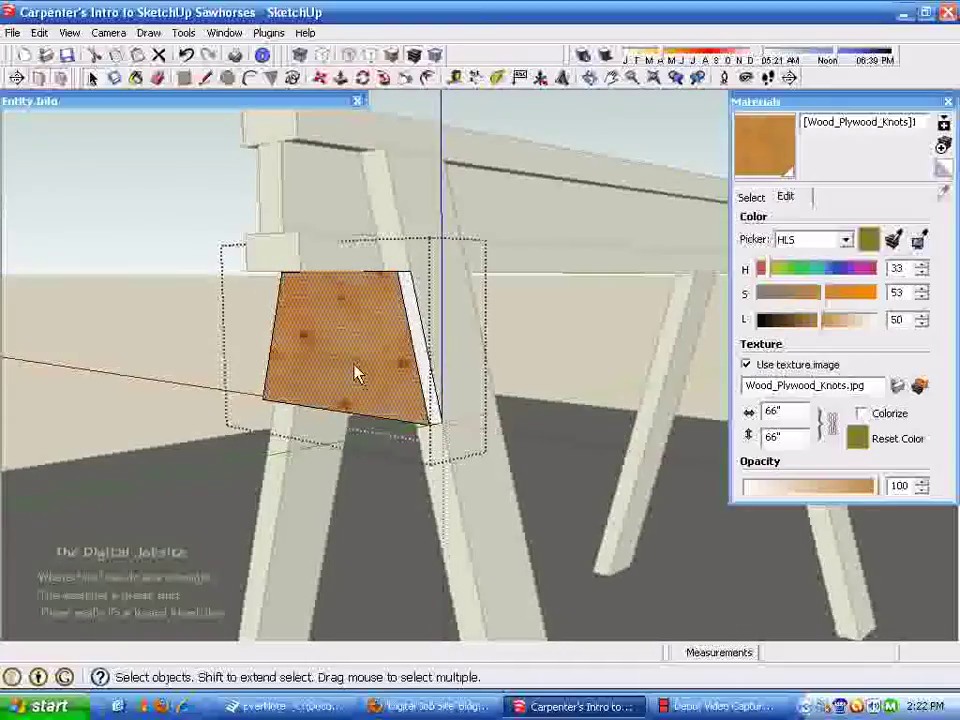
right_click(336, 341)
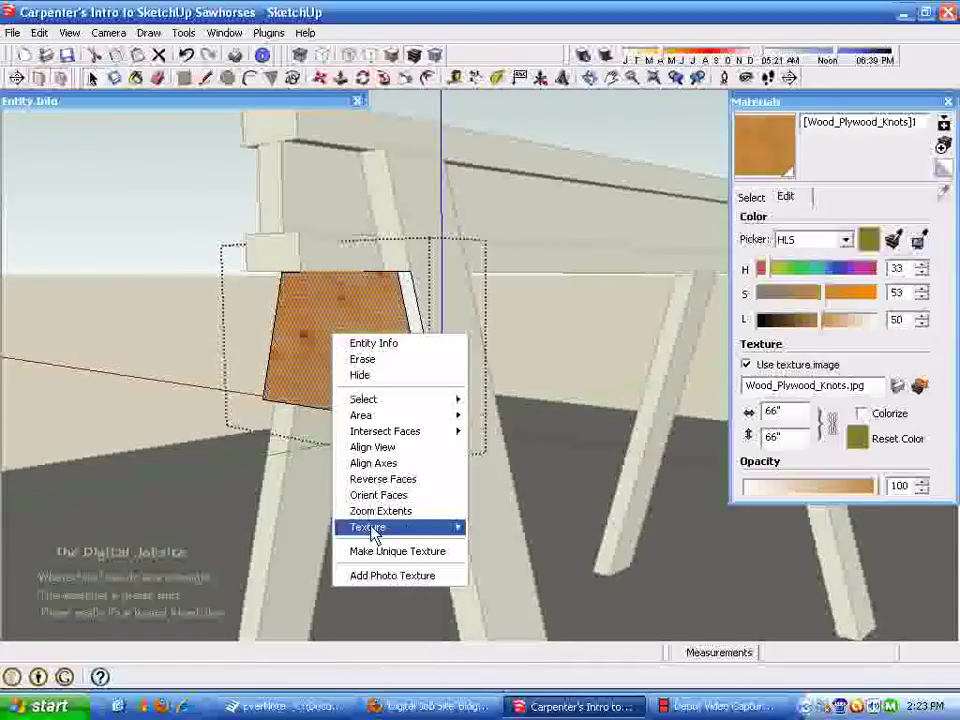
mouse_move(417, 531)
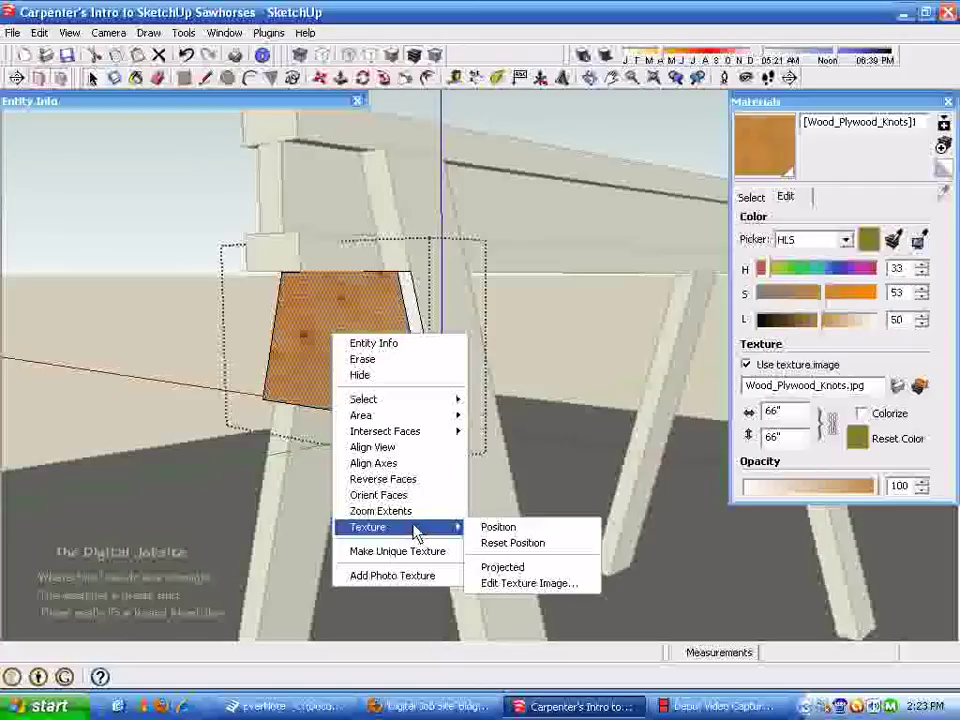
click(503, 567)
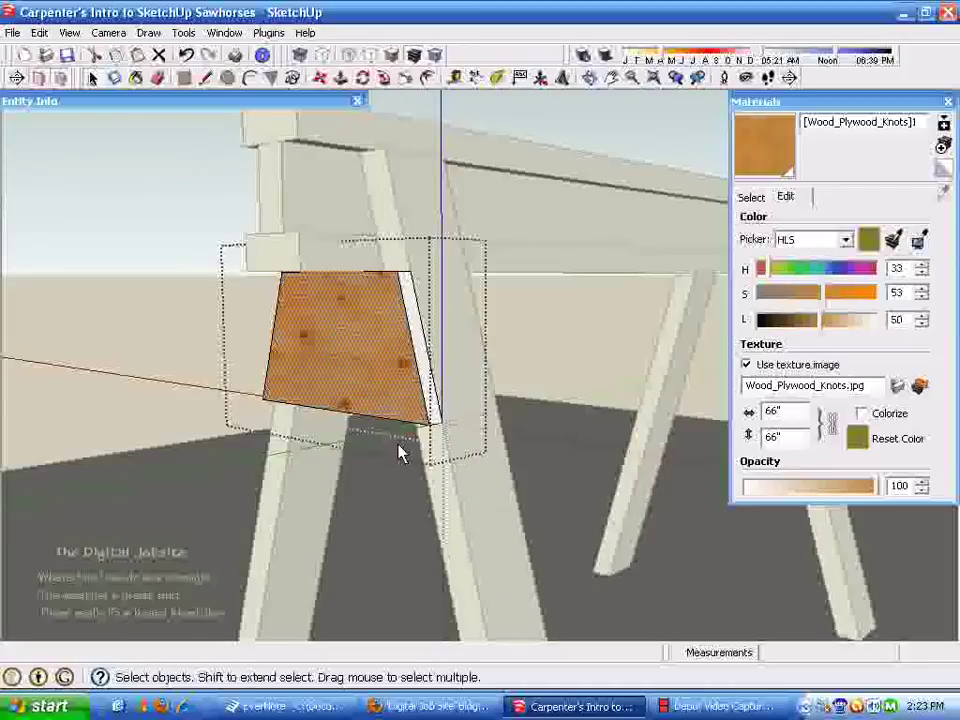
- Select the gusset's whole geometry, sample the projected plywood texture from its outer face, paint every face with it, and leave the group
double_click(353, 363)
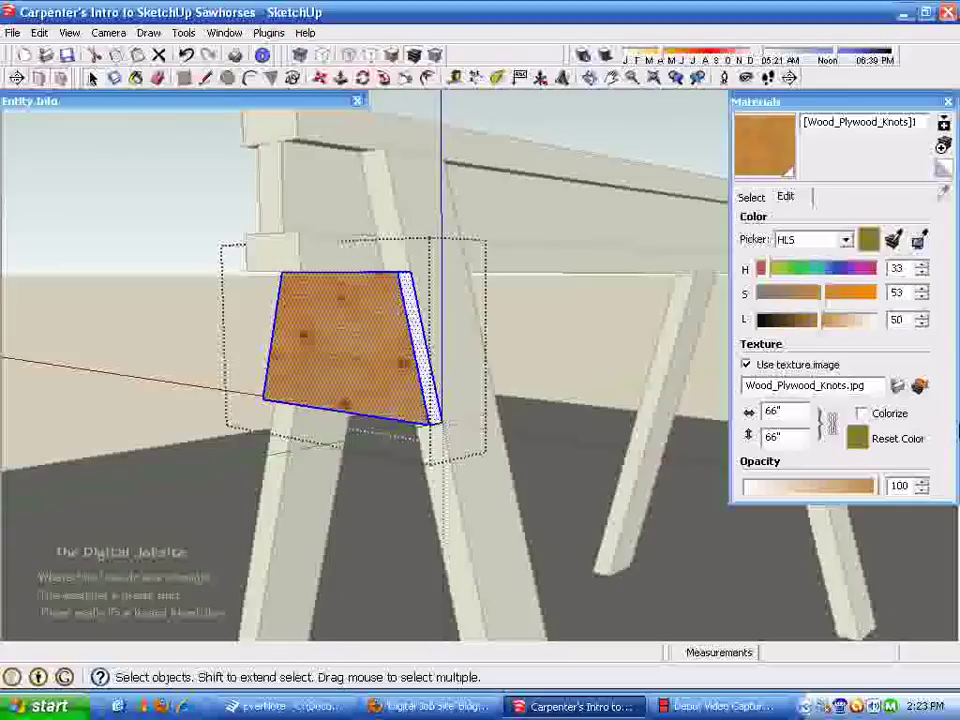
click(752, 197)
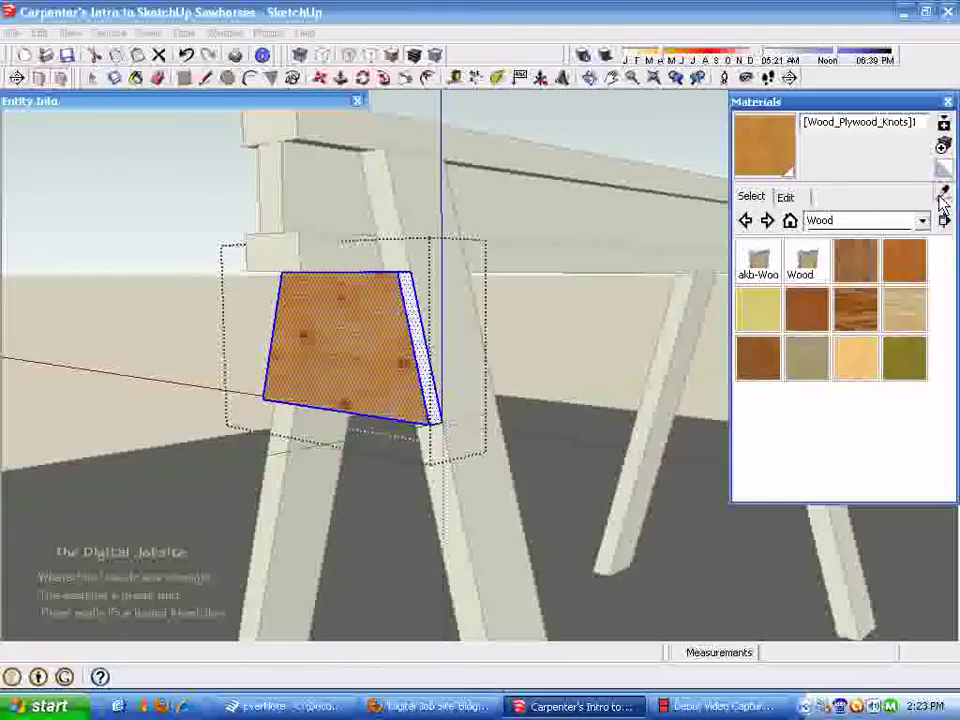
click(800, 199)
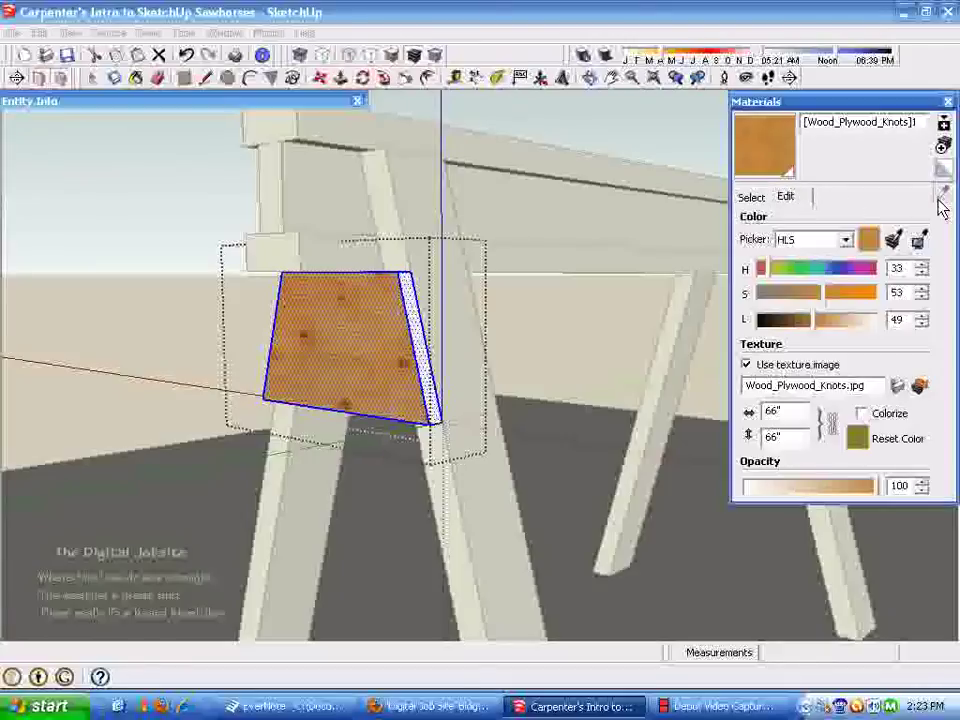
click(752, 197)
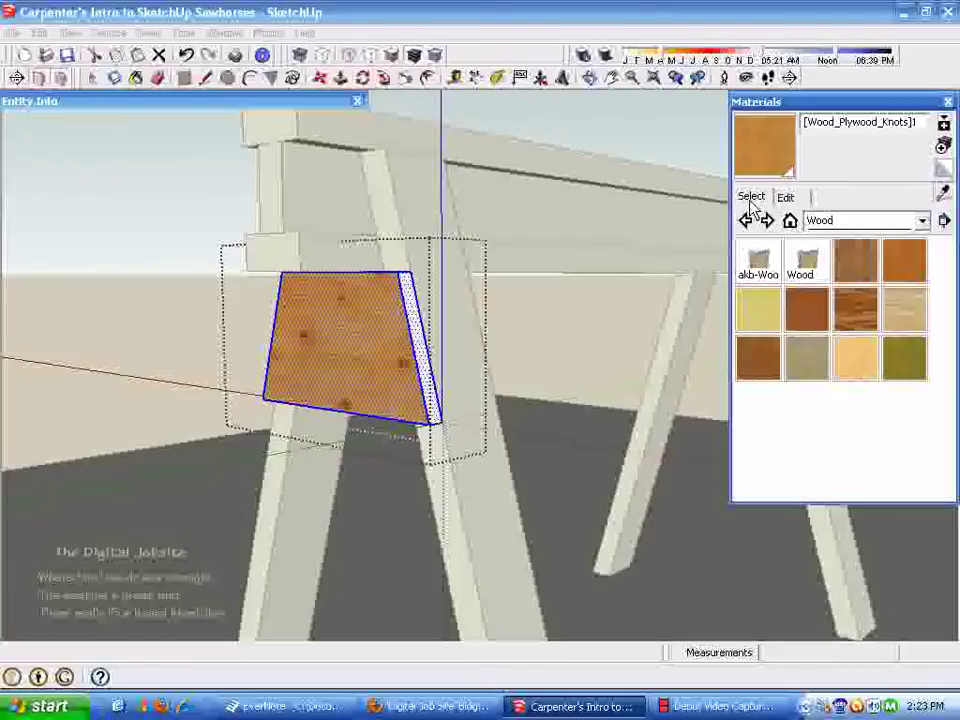
click(943, 197)
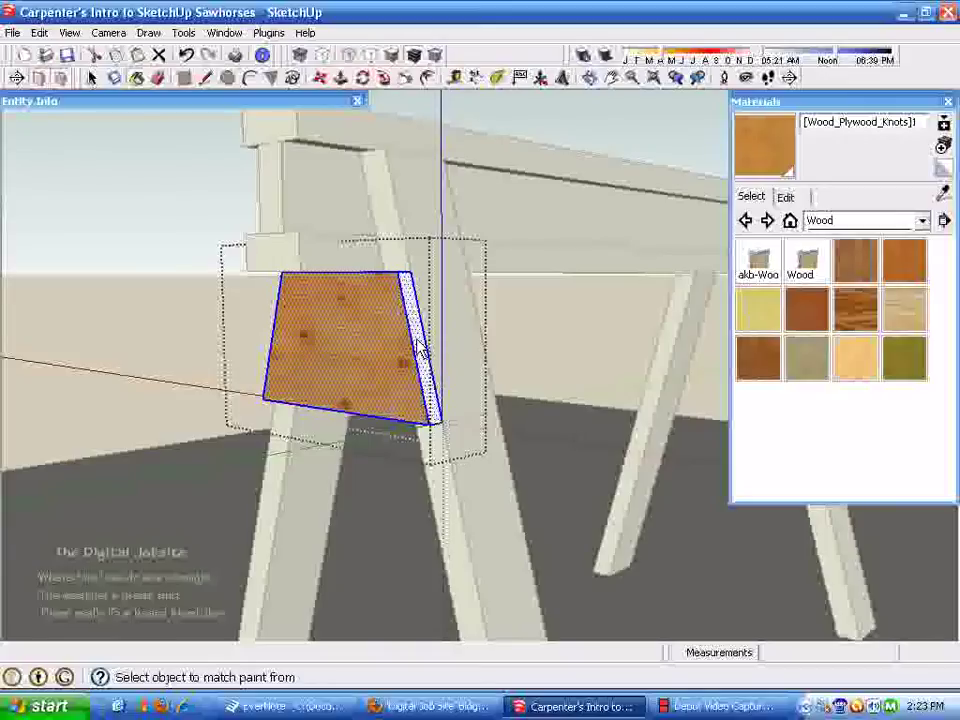
middle_drag(354, 375, 362, 444)
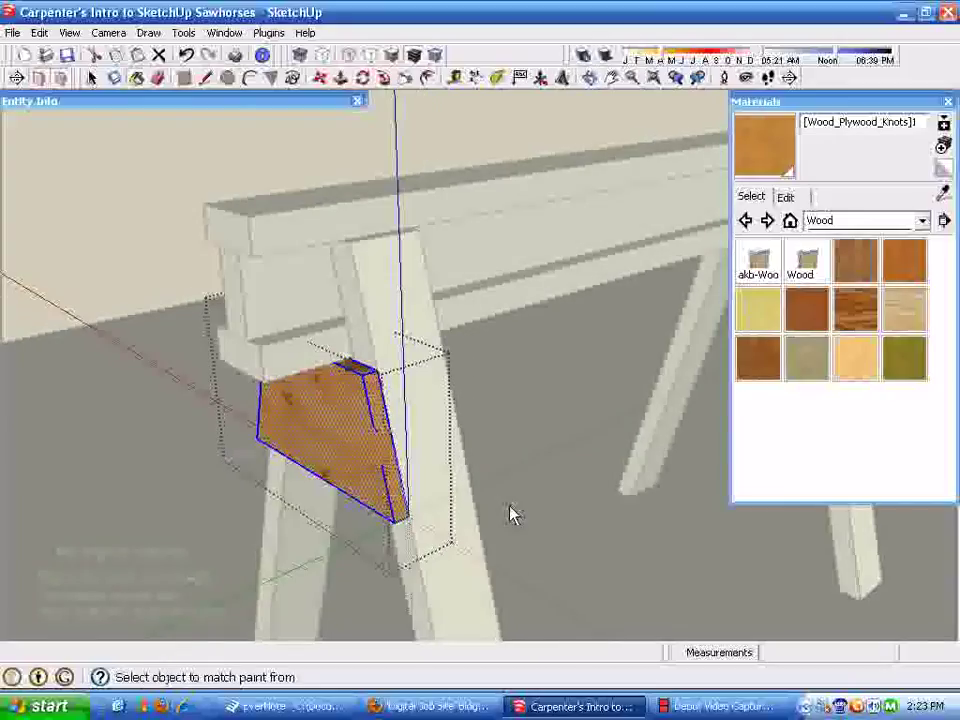
key(space)
click(529, 482)
- Examine how the plywood grain wraps from the gusset's outer face onto its side and top edges
middle_drag(317, 521, 334, 456)
middle_drag(560, 462, 727, 503)
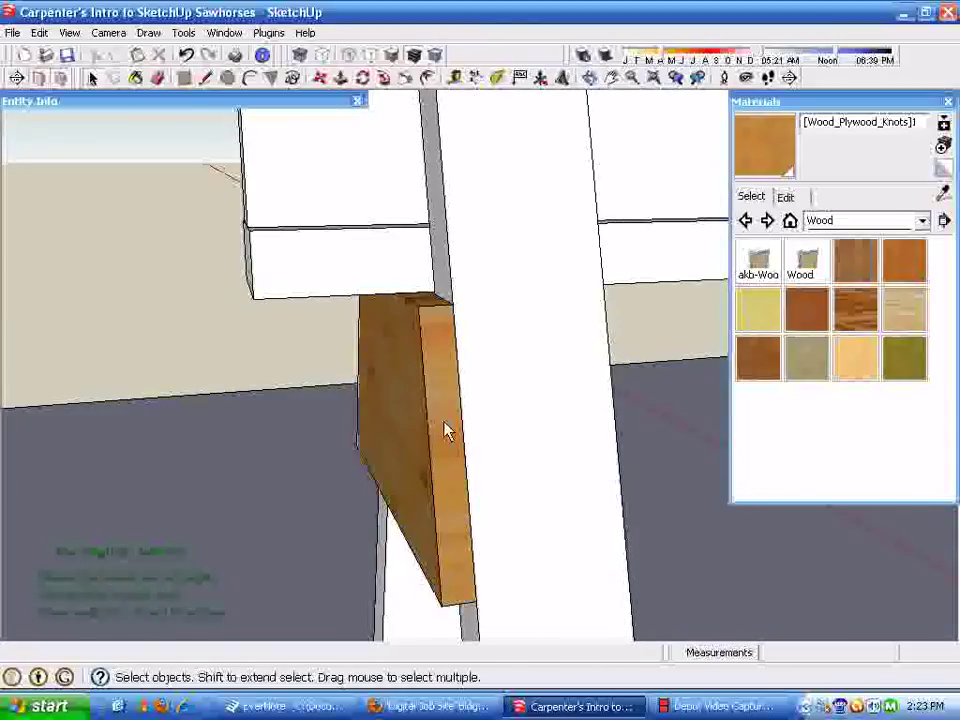
middle_drag(360, 484, 553, 489)
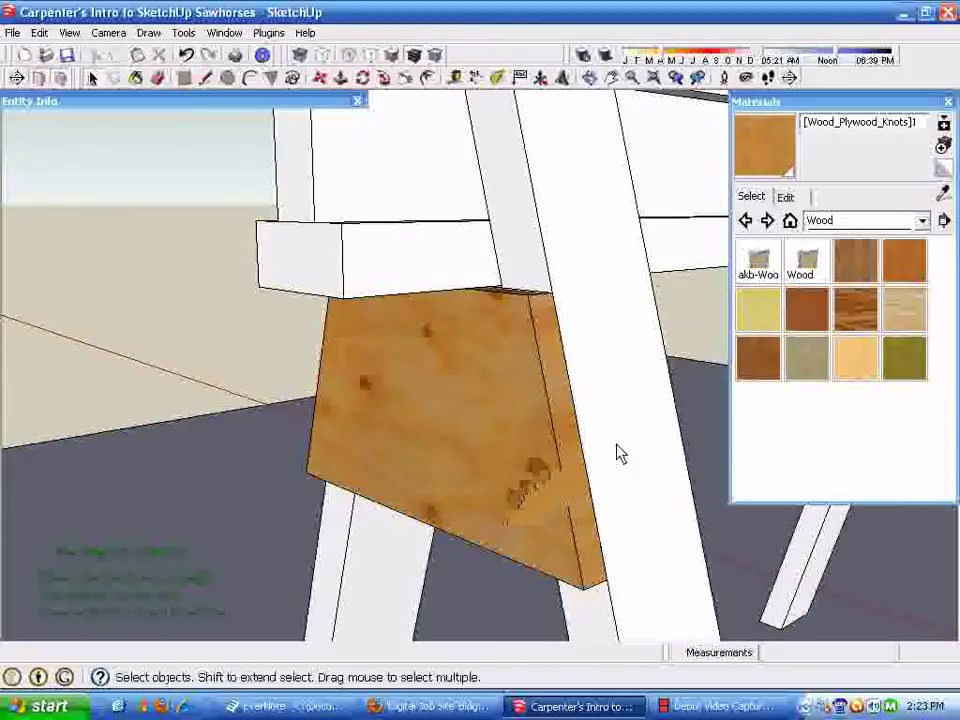
middle_drag(476, 420, 415, 570)
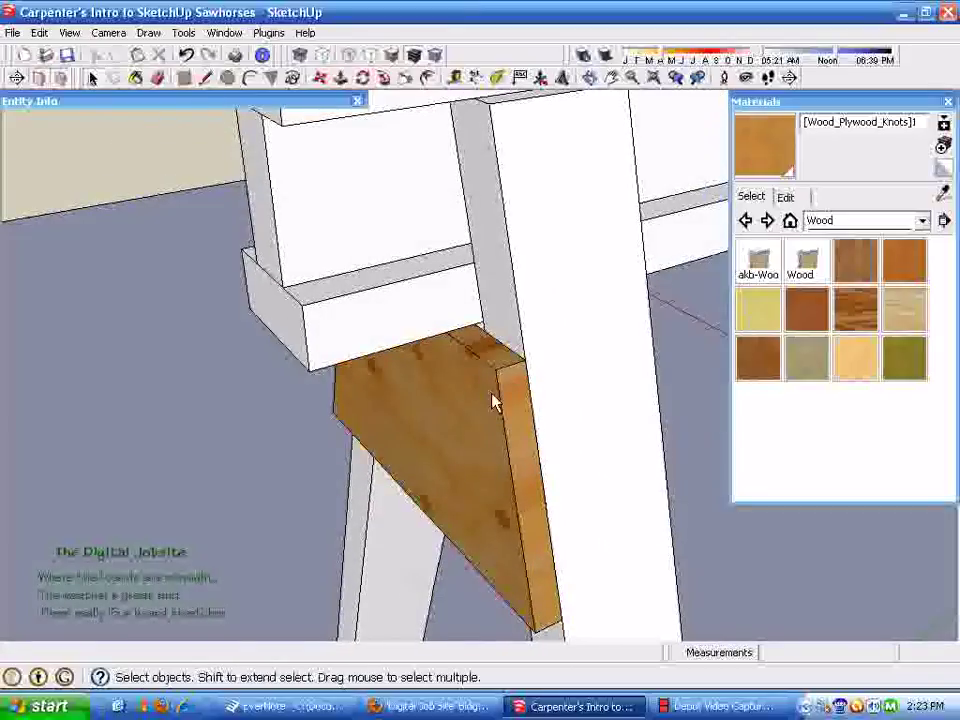
scroll(497, 384, up, 3)
scroll(460, 400, up, 2)
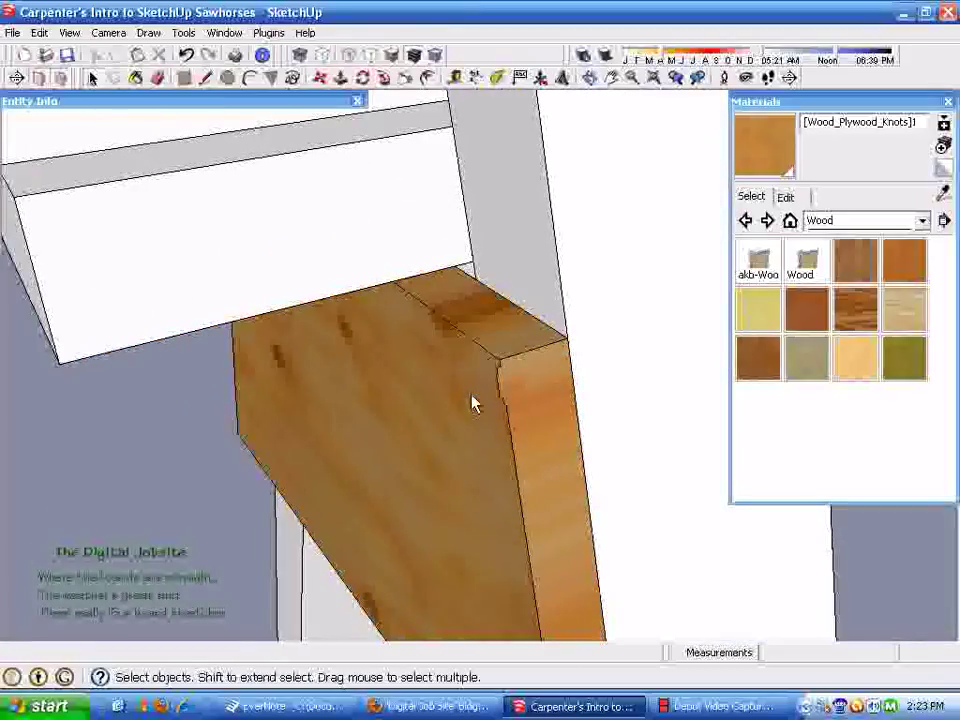
middle_drag(476, 404, 467, 471)
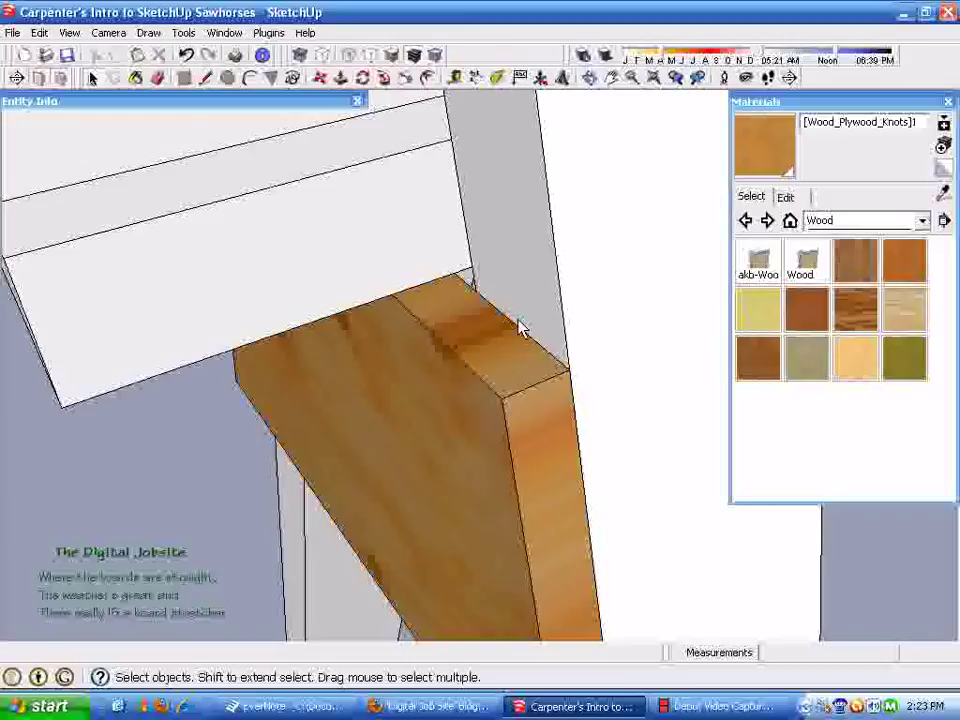
middle_drag(540, 388, 476, 620)
scroll(513, 423, down, 6)
middle_drag(368, 357, 250, 300)
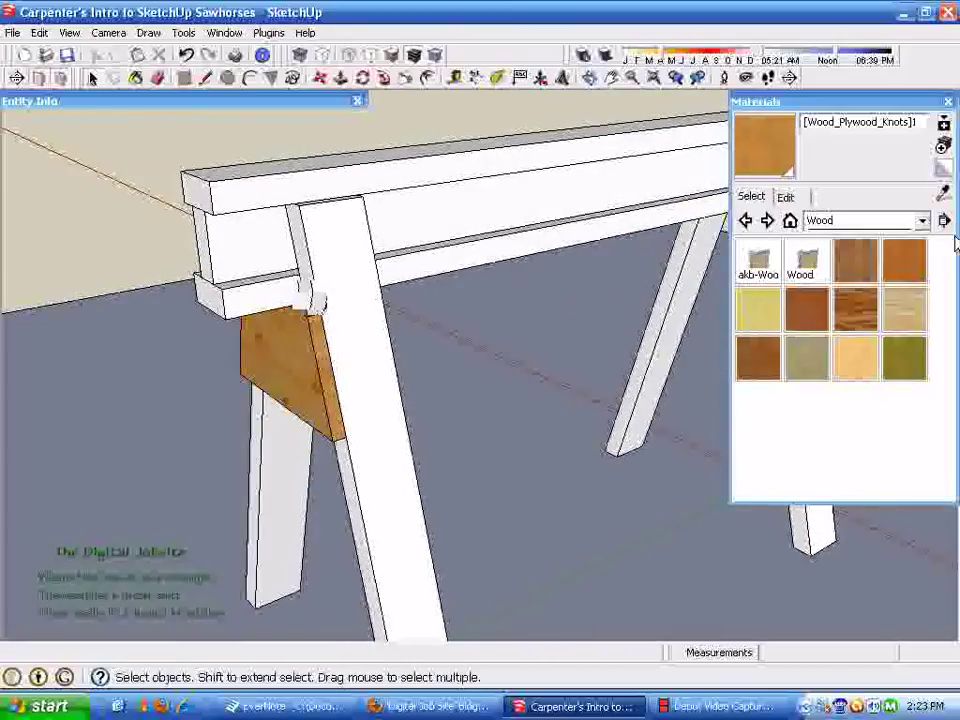
- Close the Materials window
click(948, 101)
middle_drag(540, 358, 513, 388)
scroll(280, 488, up, 4)
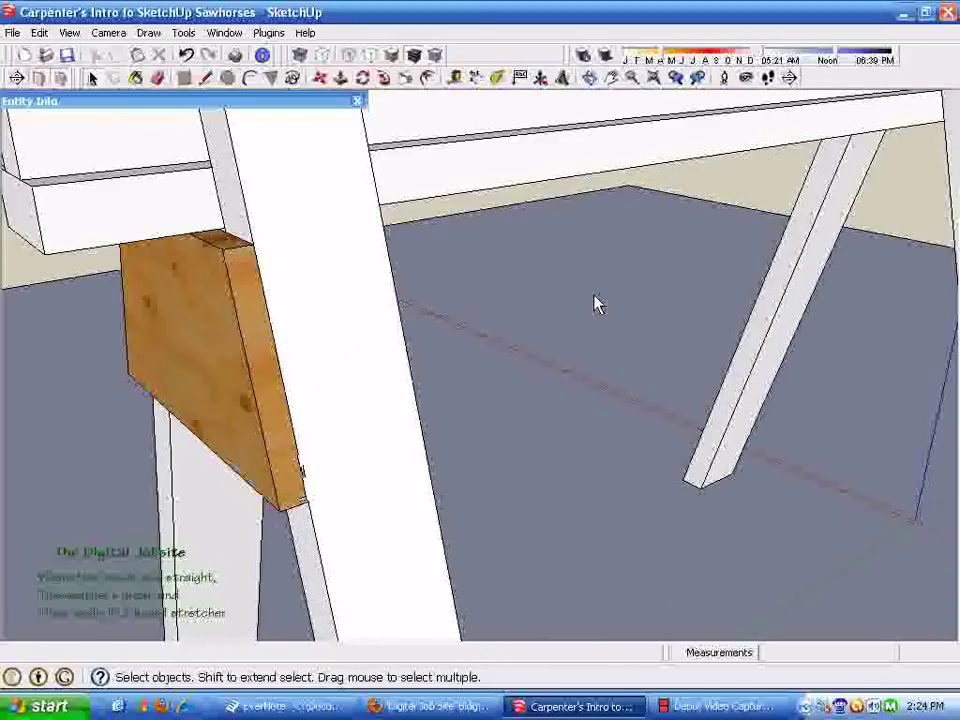
scroll(310, 244, down, 4)
middle_drag(310, 244, 425, 320)
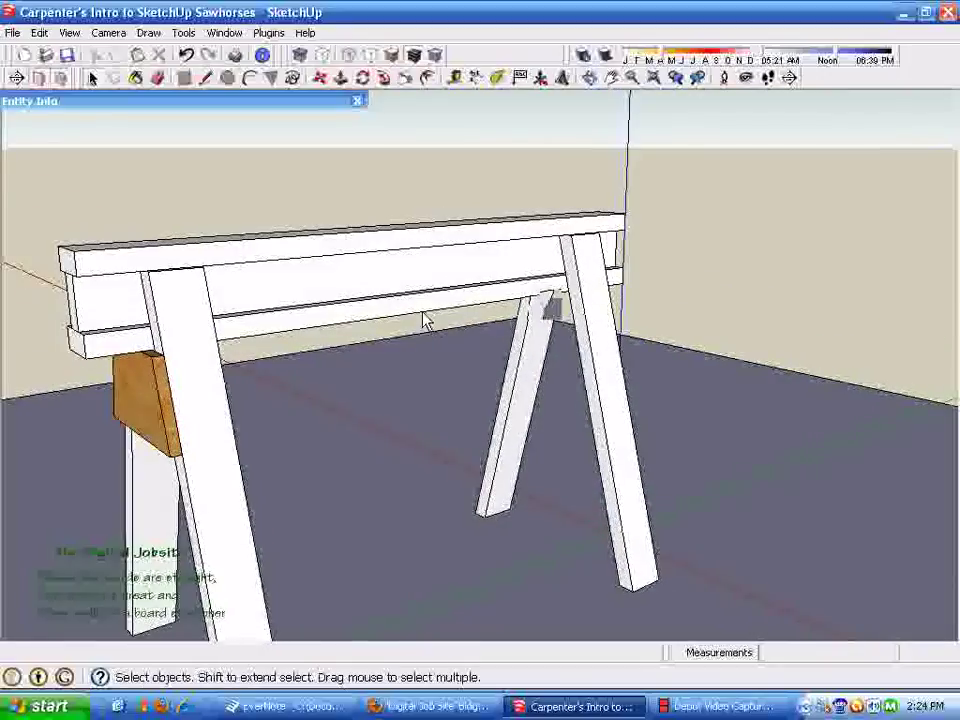
middle_drag(355, 386, 430, 380)
- Copy the plywood gusset 40 3/4" along the green axis to the outer leg corner at the sawhorse's other end, then clear the selection
click(193, 412)
middle_drag(846, 396, 385, 330)
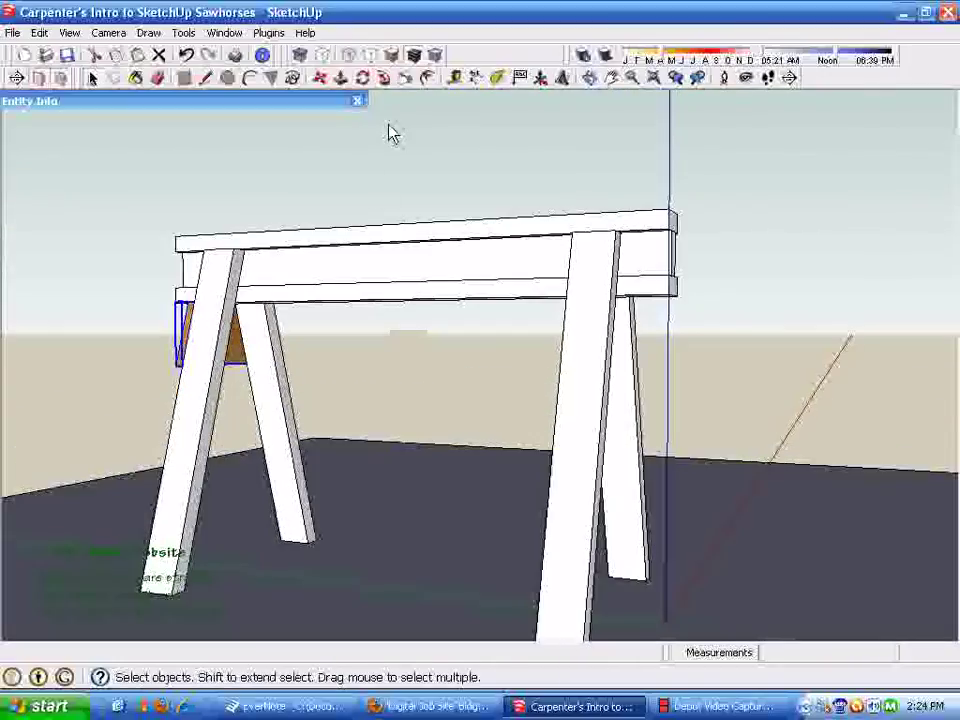
click(322, 84)
scroll(203, 420, up, 3)
middle_drag(203, 420, 230, 485)
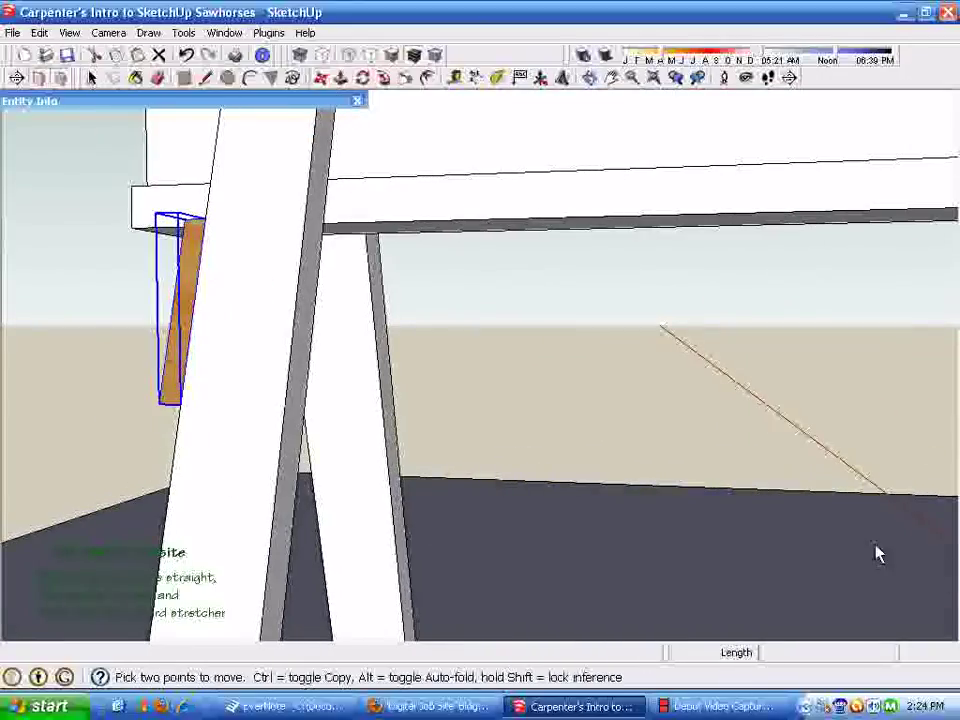
scroll(189, 403, down, 3)
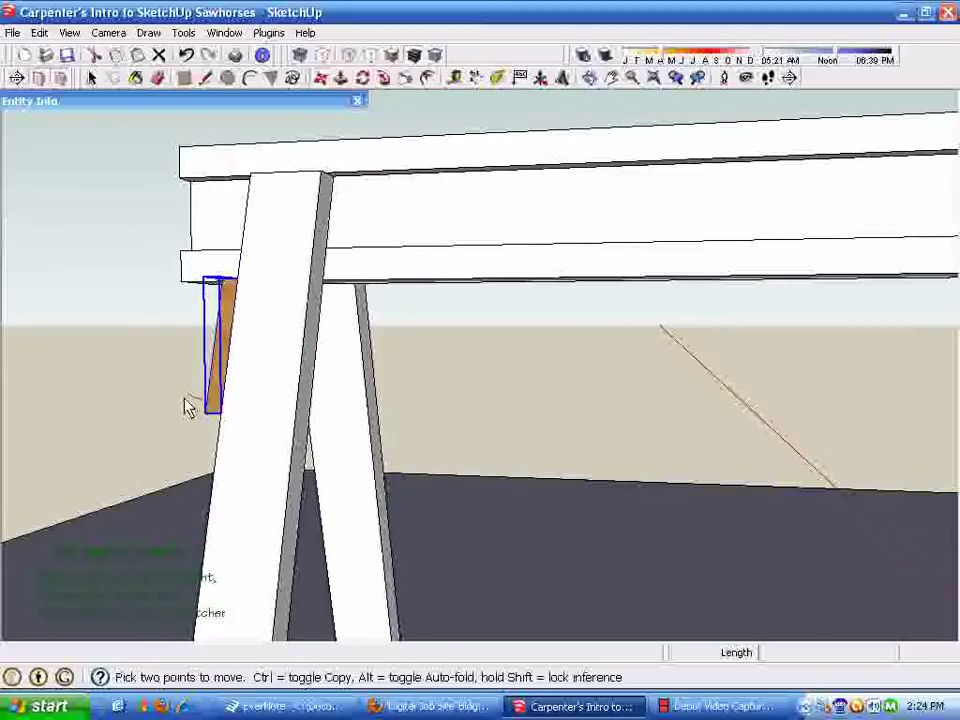
middle_drag(118, 332, 175, 243)
middle_drag(525, 302, 545, 360)
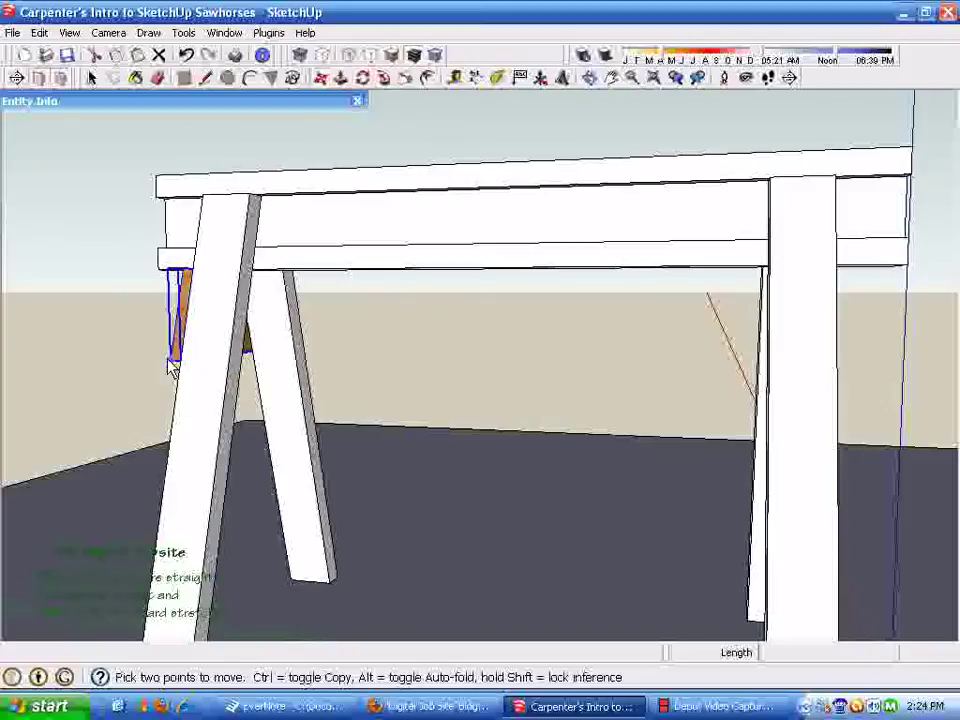
key(ctrl)
click(172, 364)
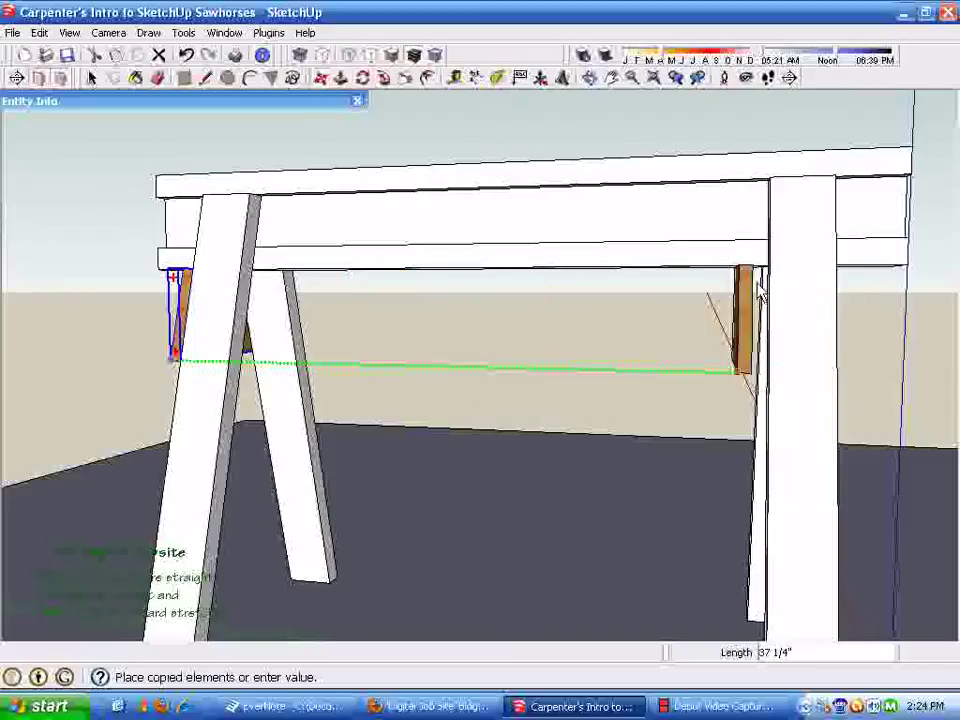
click(838, 190)
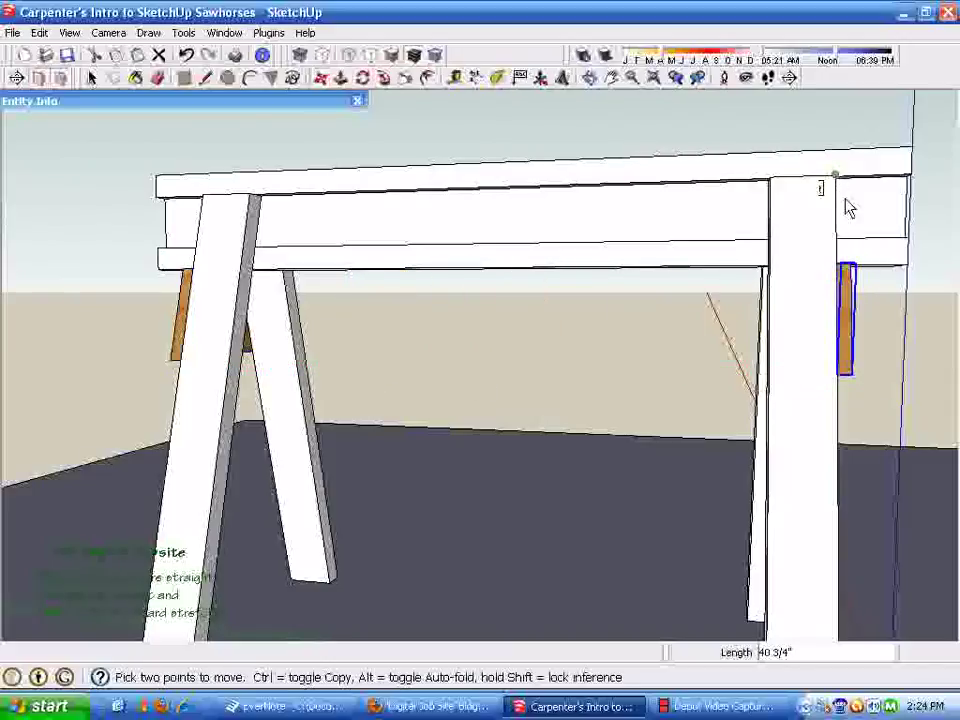
middle_drag(845, 272, 814, 326)
key(space)
click(776, 167)
- Select all the sawhorse parts, including both gussets, and make them into one group
middle_drag(804, 221, 555, 470)
scroll(519, 350, down, 5)
scroll(485, 453, up, 2)
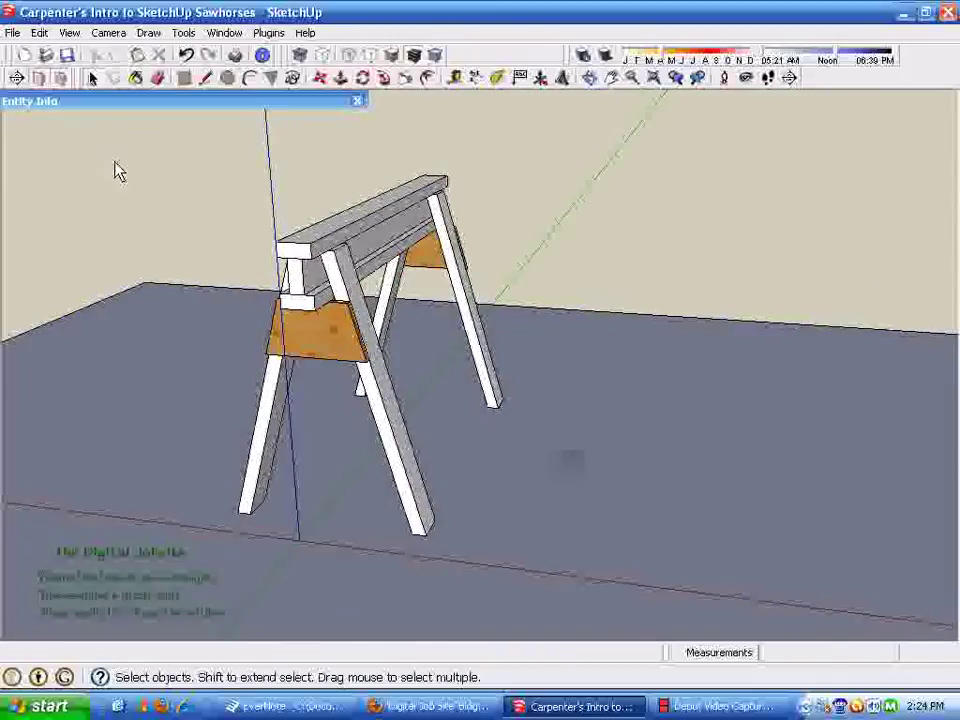
drag(289, 138, 600, 604)
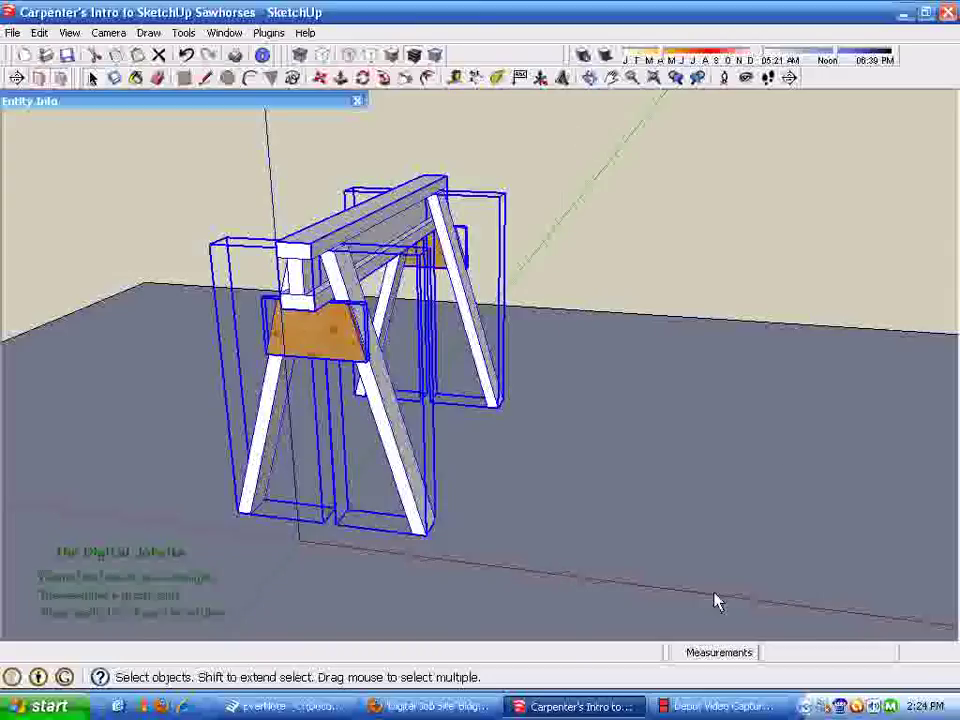
right_click(345, 336)
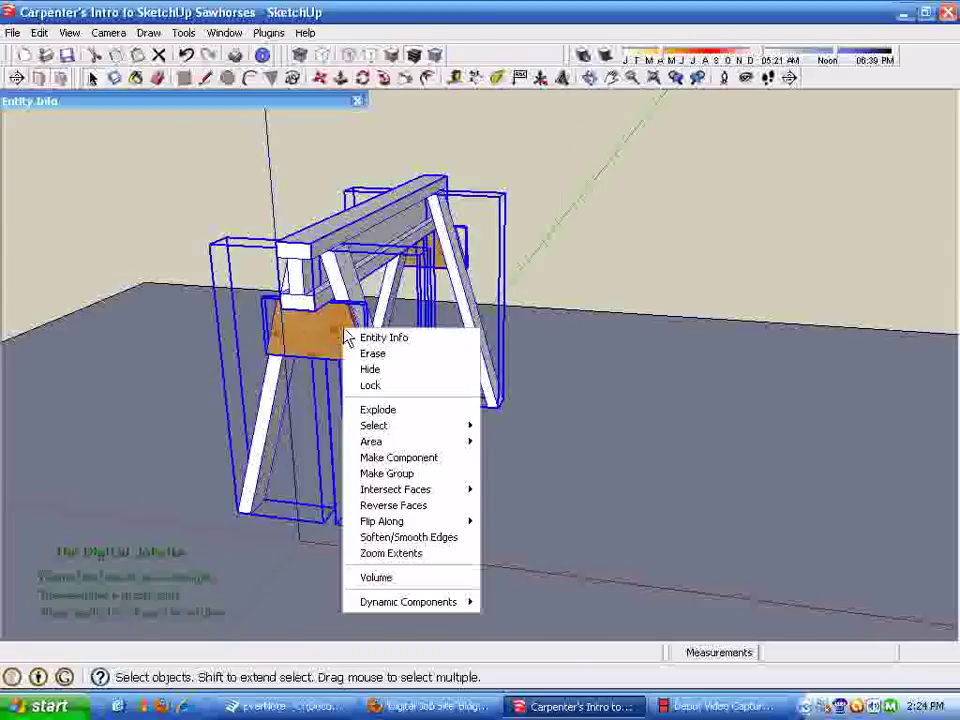
click(410, 476)
click(553, 199)
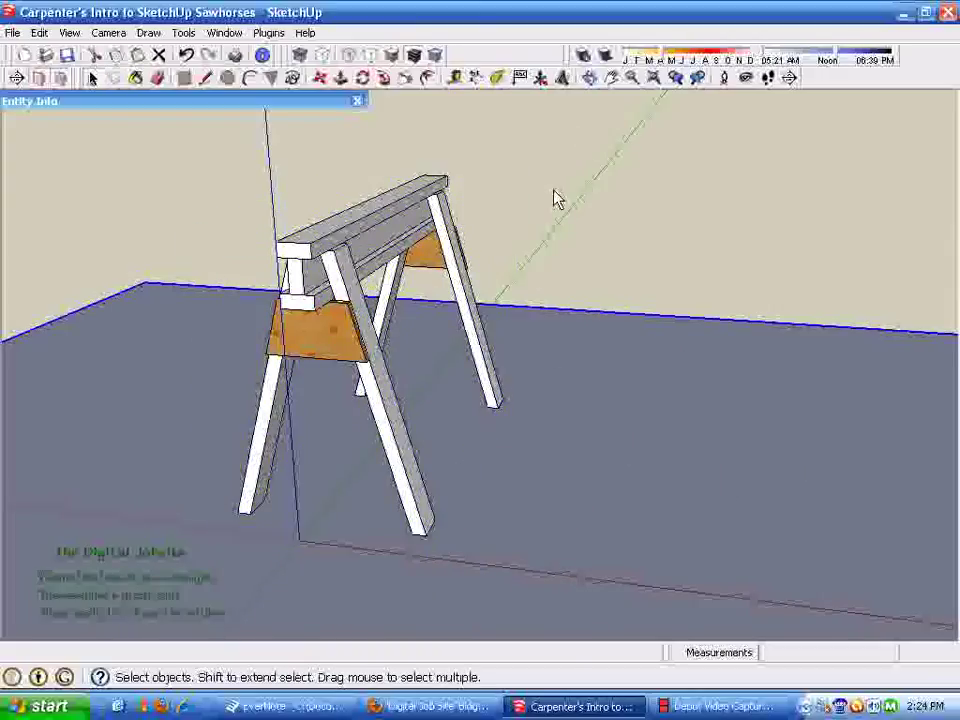
- Copy the grouped sawhorse a short distance beside the original along the red axis and array the copy 100x
click(315, 242)
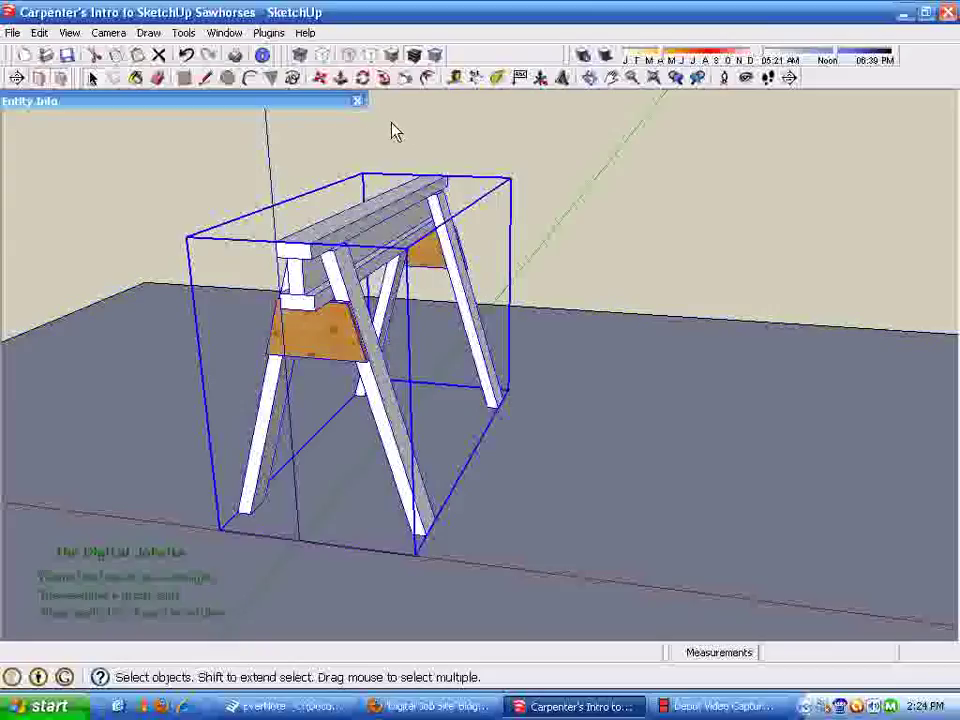
click(321, 77)
scroll(200, 190, down, 3)
shift+middle_drag(223, 334, 188, 367)
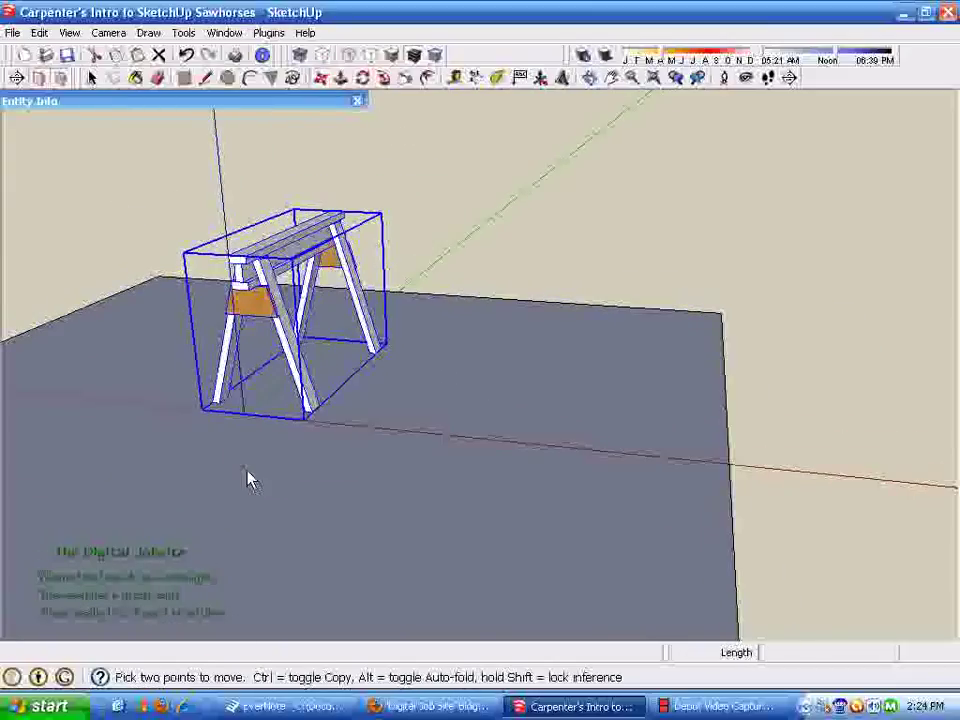
click(216, 407)
key(ctrl)
click(352, 425)
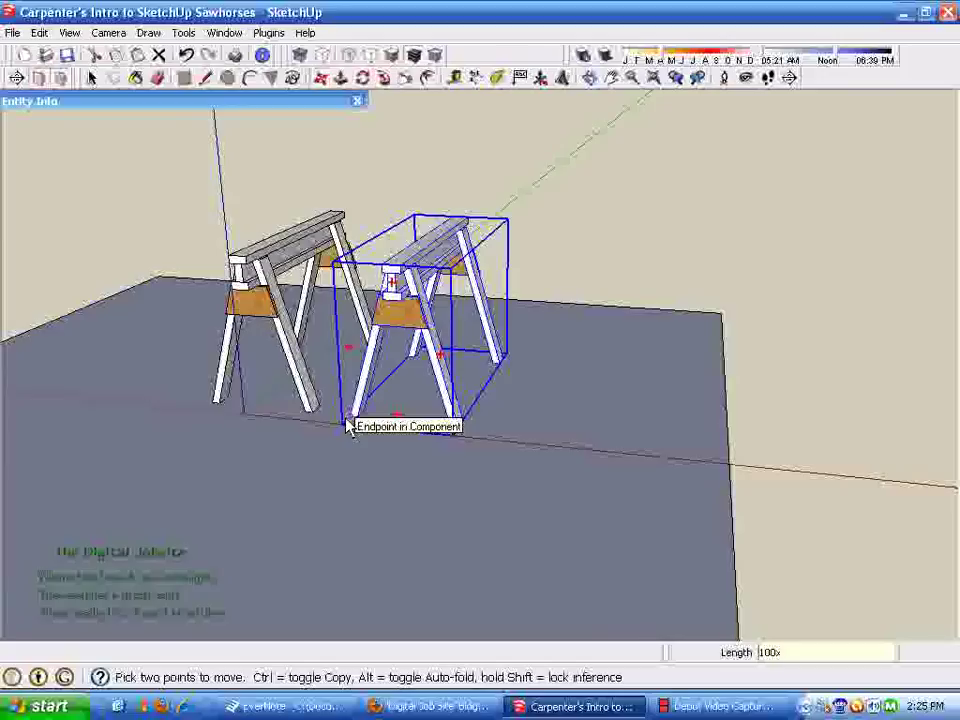
key(Return)
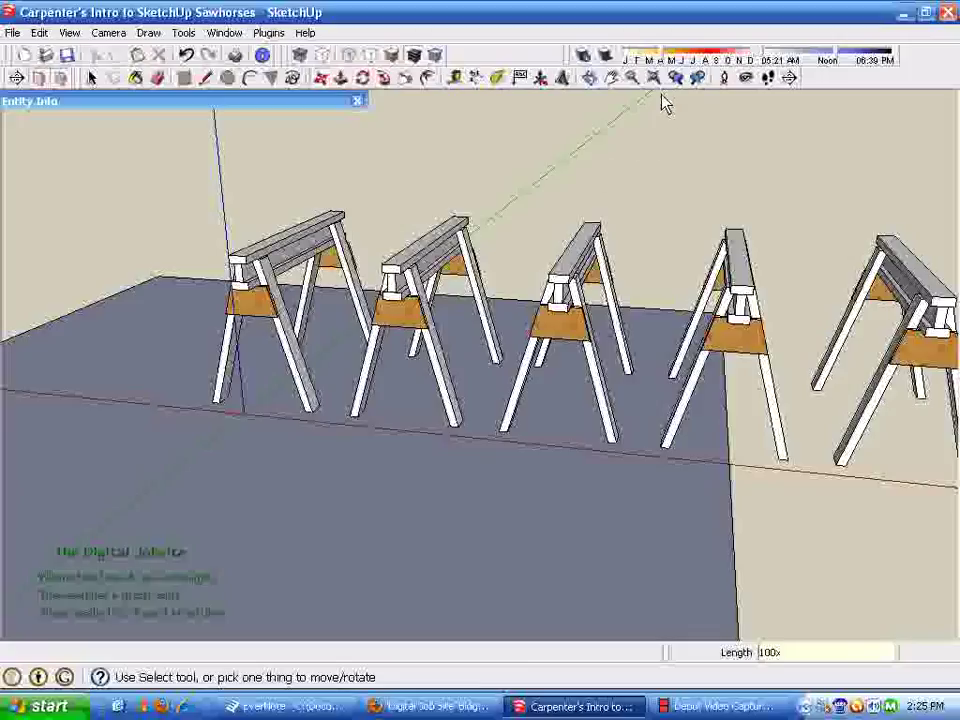
- Zoom to the model's extents and inspect the long row of sawhorse copies from its near end
click(655, 82)
middle_drag(336, 396, 741, 436)
middle_drag(298, 484, 205, 459)
scroll(155, 429, up, 2)
middle_drag(155, 435, 396, 392)
scroll(154, 429, up, 1)
scroll(336, 467, up, 5)
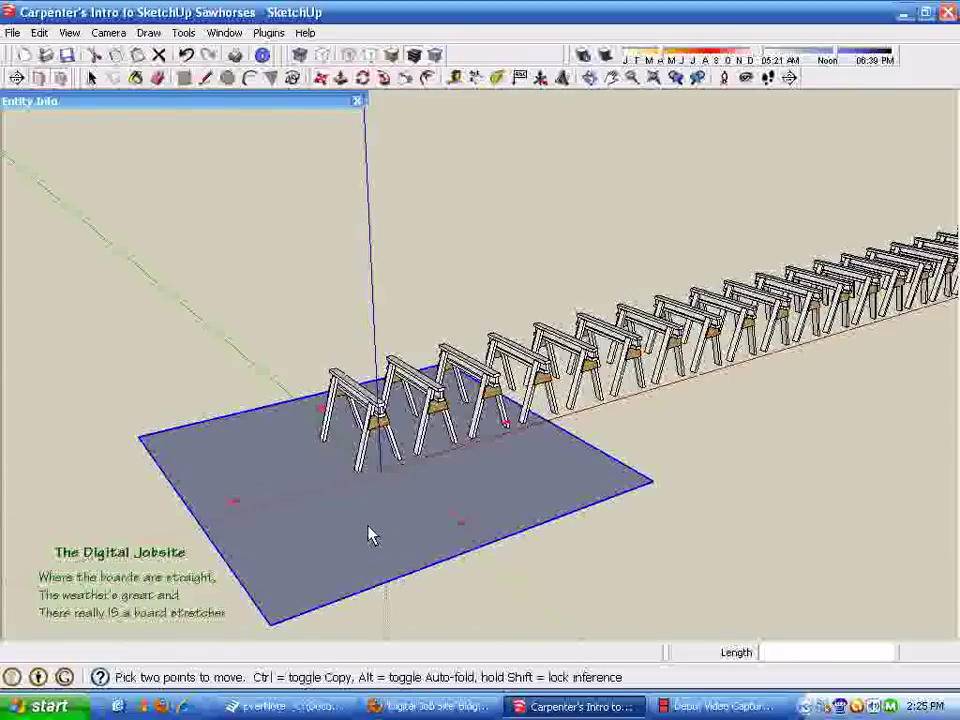
- Clear the ground face selection and examine the first four sawhorses of the row up close from a low angle
scroll(368, 527, up, 4)
middle_drag(368, 527, 437, 606)
click(91, 78)
middle_drag(302, 507, 276, 580)
right_click(276, 580)
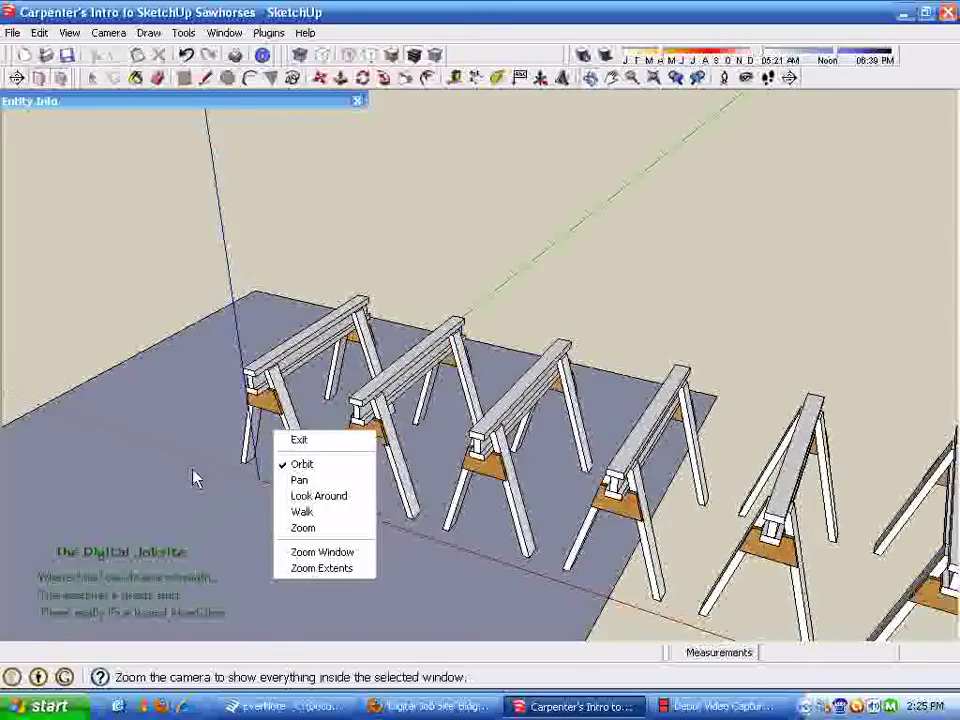
click(172, 471)
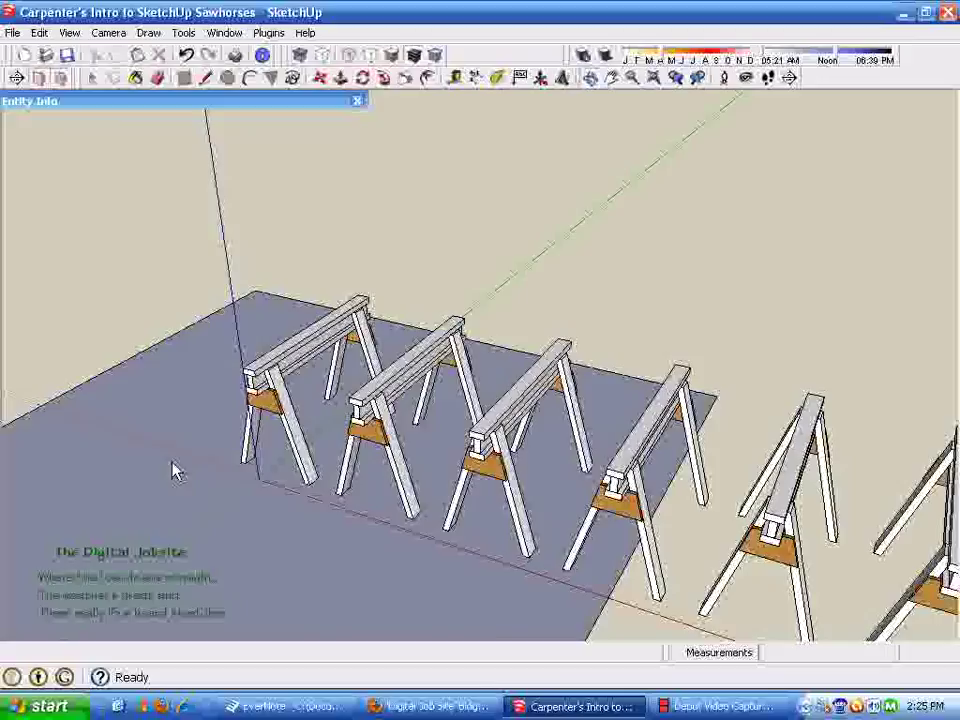
middle_drag(178, 503, 178, 368)
scroll(207, 447, up, 3)
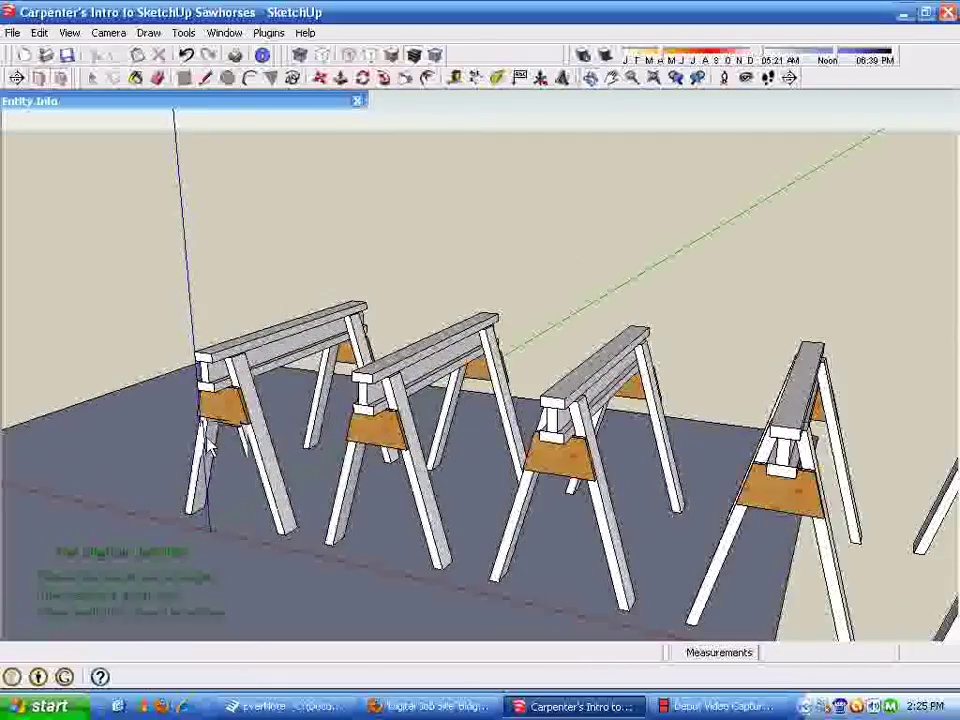
middle_drag(168, 470, 237, 435)
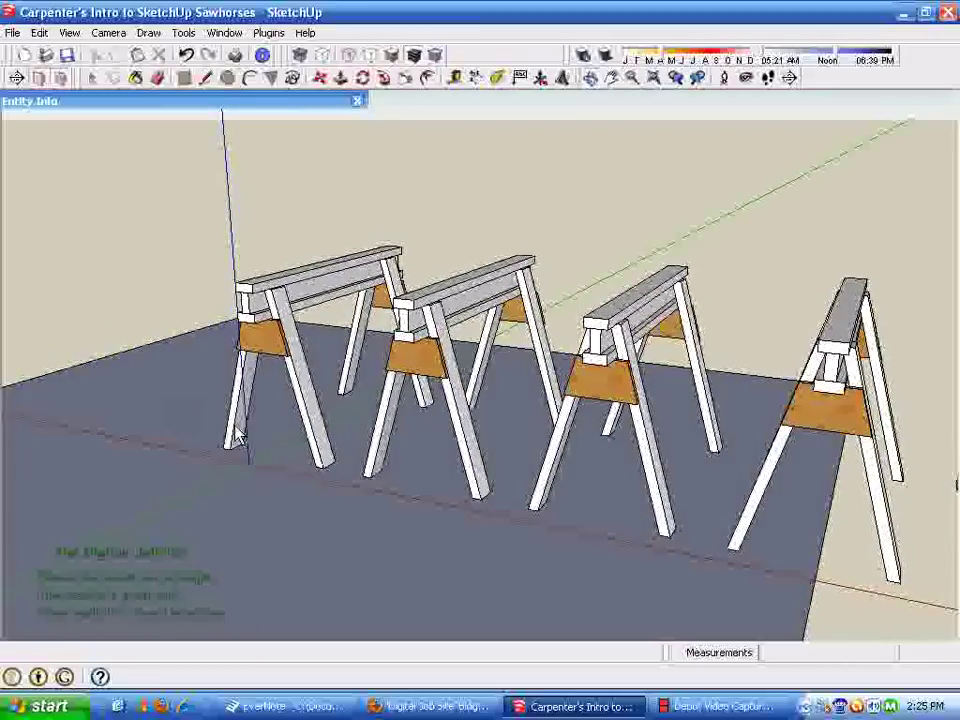
- Turn on shadows for the sawhorses, shift the shadow date, and set the shadow time to shortly after noon
click(605, 55)
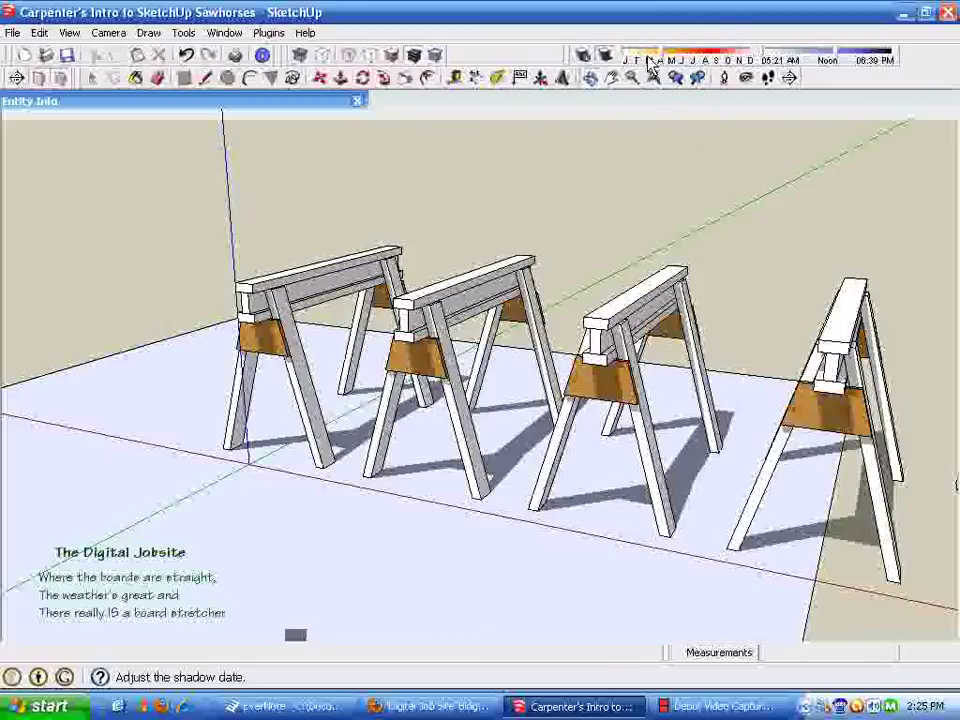
drag(648, 60, 486, 47)
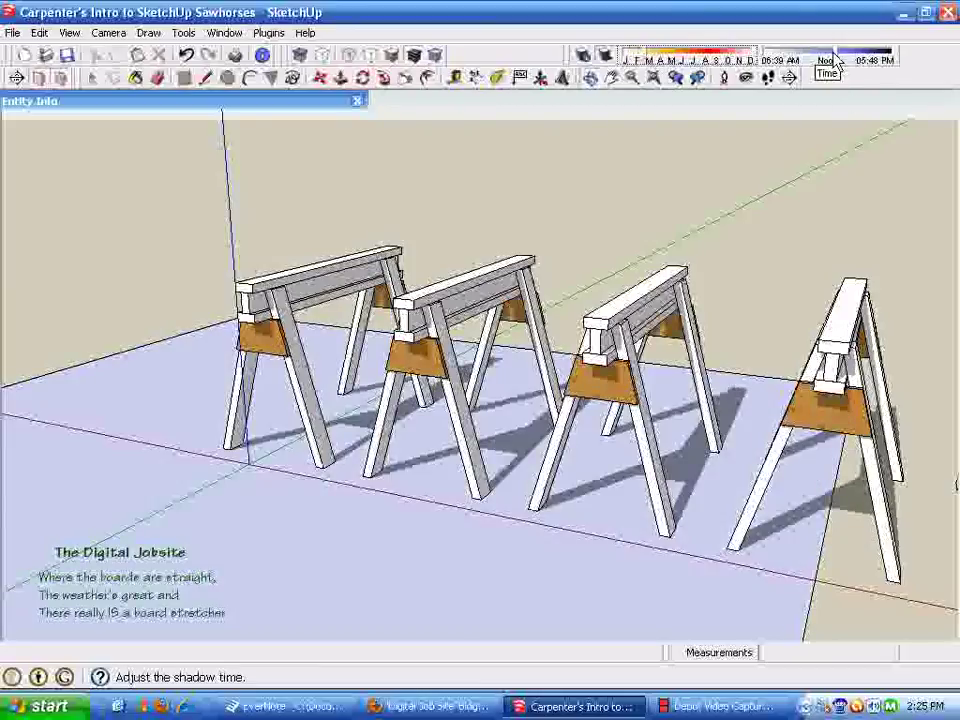
drag(836, 60, 820, 52)
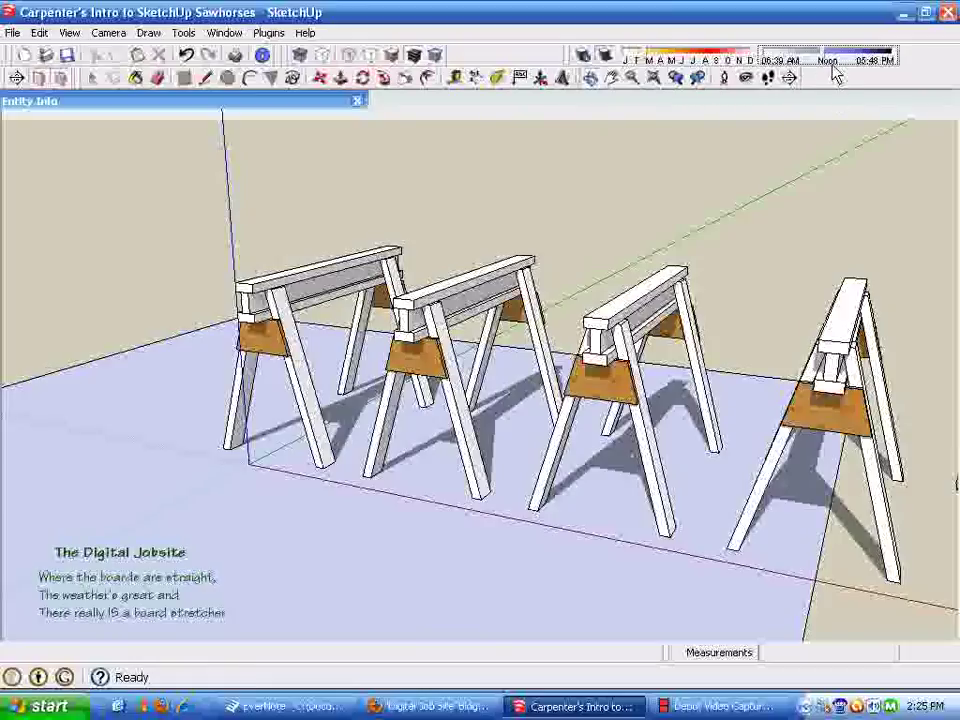
click(835, 54)
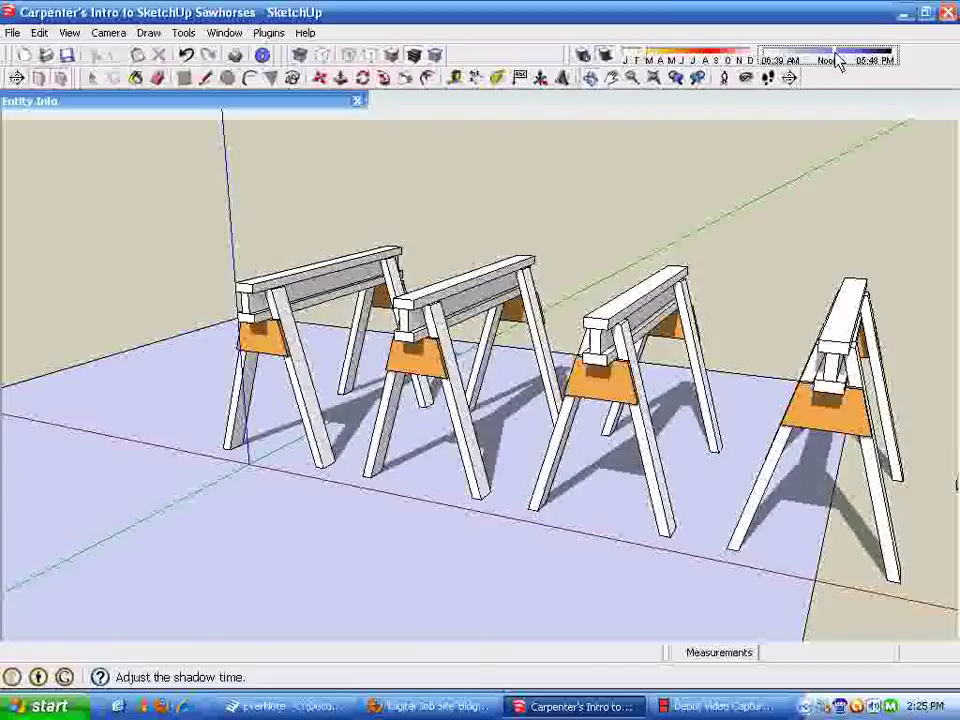